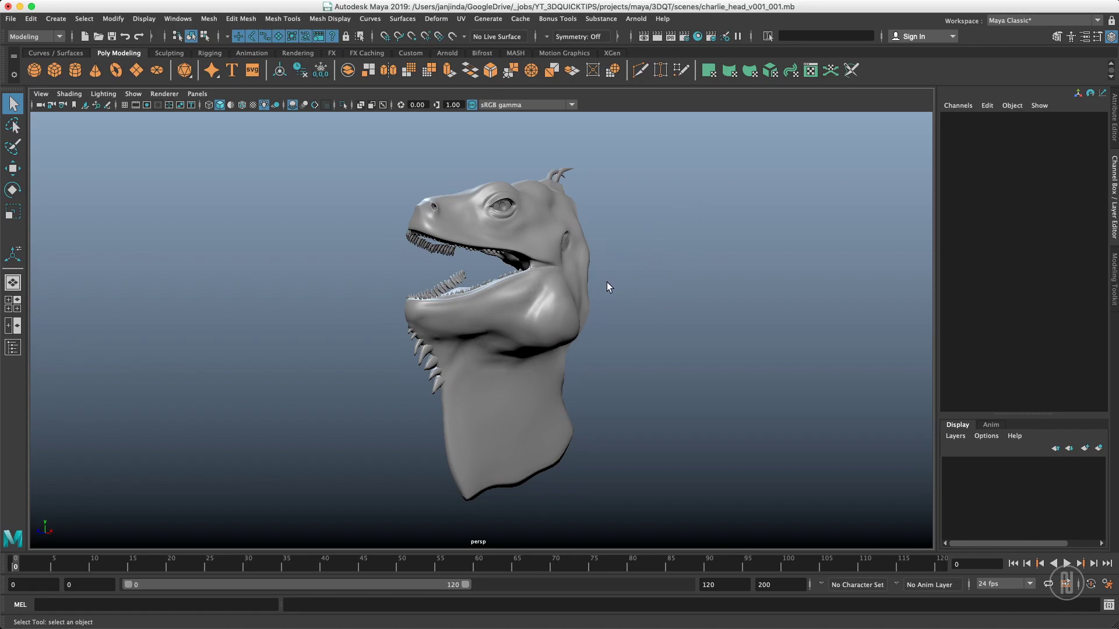
right_click_drag(620, 246, 652, 271, "alt")
left_click_drag(652, 270, 626, 276, "alt")
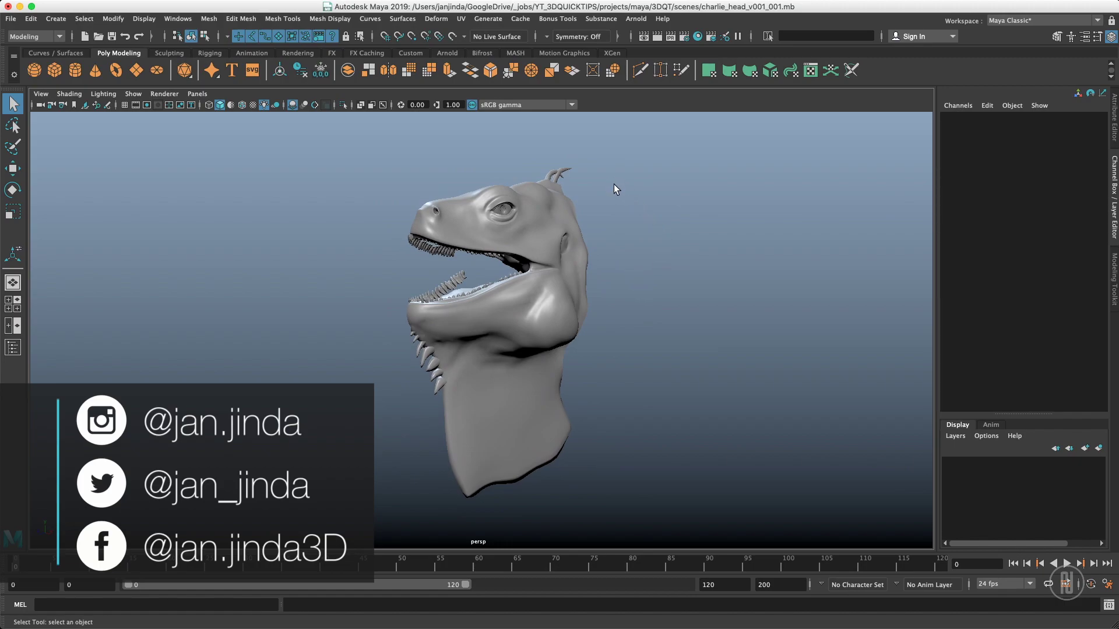
left_click_drag(652, 254, 603, 160, "alt")
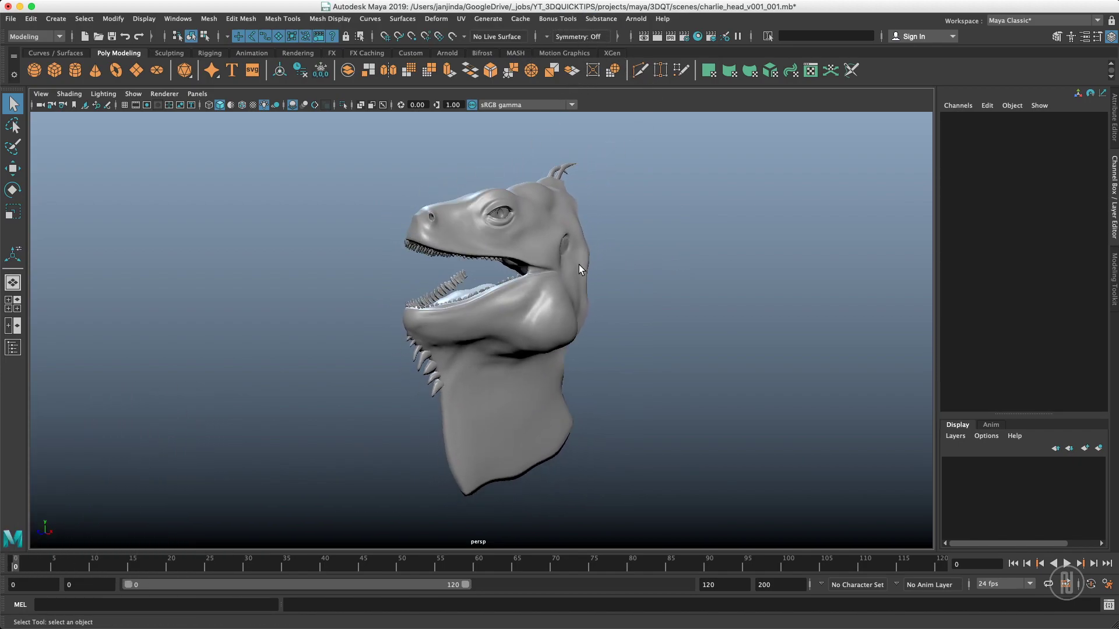
left_click_drag(603, 255, 645, 256, "alt")
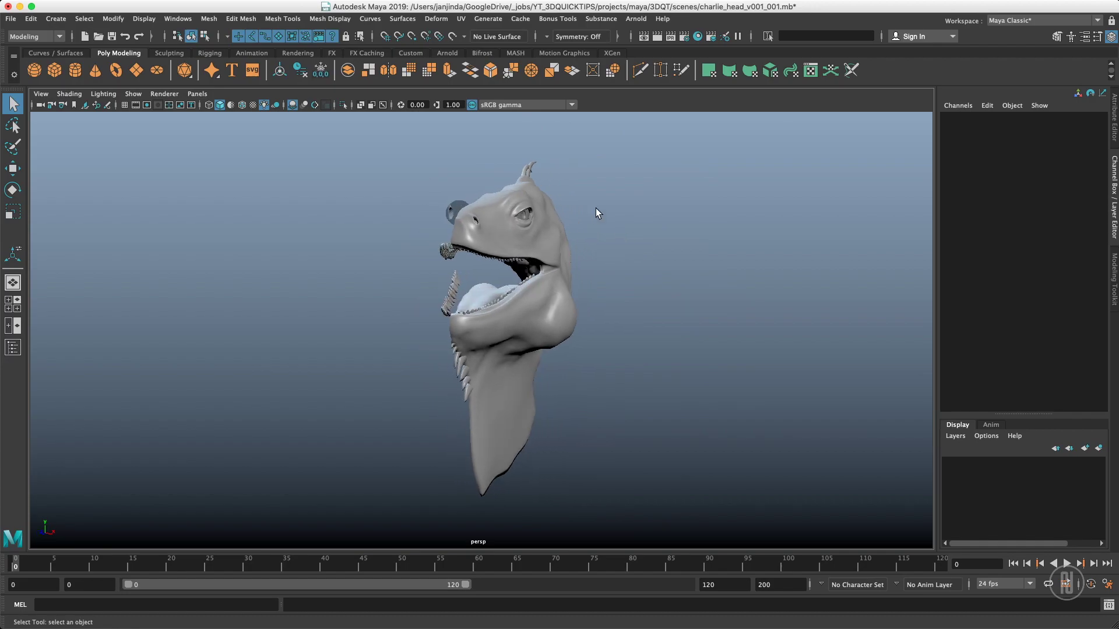
left_click_drag(600, 210, 641, 258, "alt")
Duplicate the half body mesh with Duplicate Special as an instance with Scale X set to -1
left_click(641, 257)
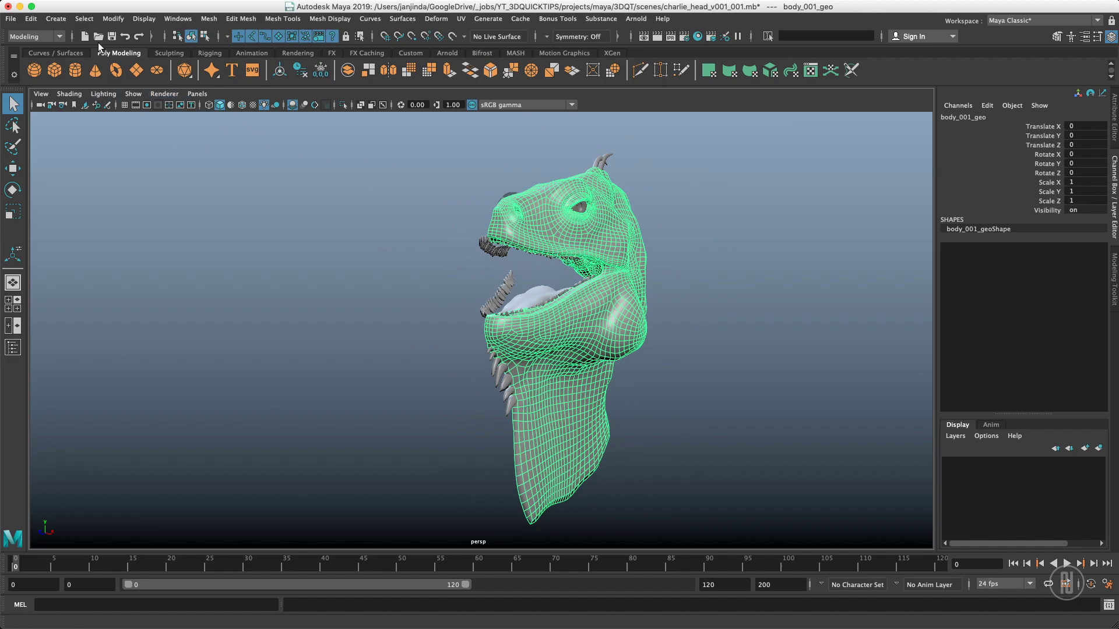
left_click(32, 18)
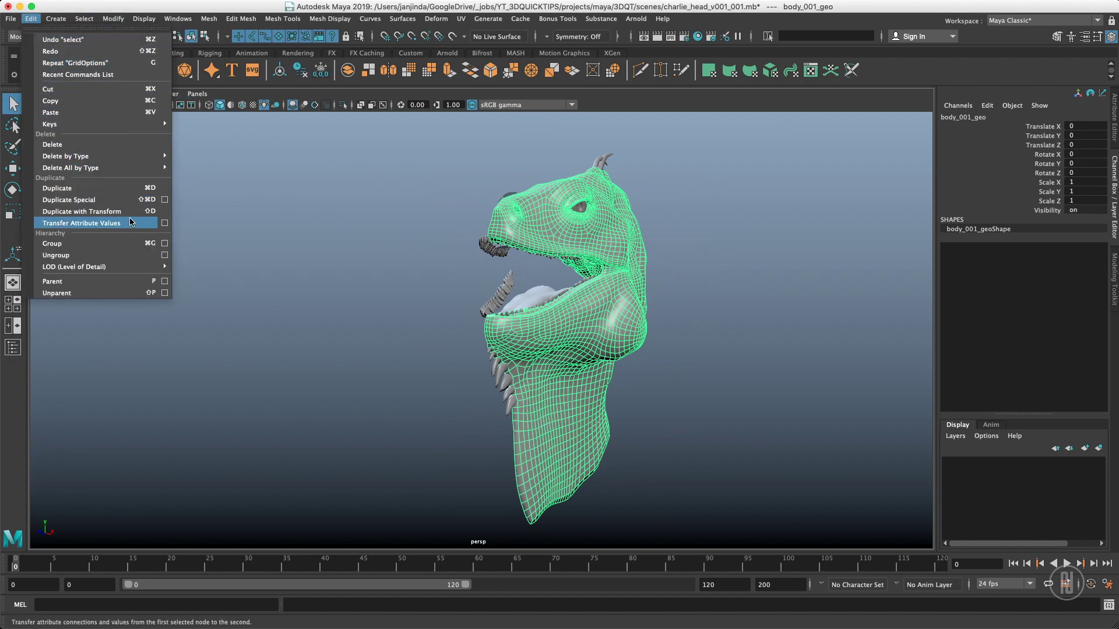
left_click(165, 200)
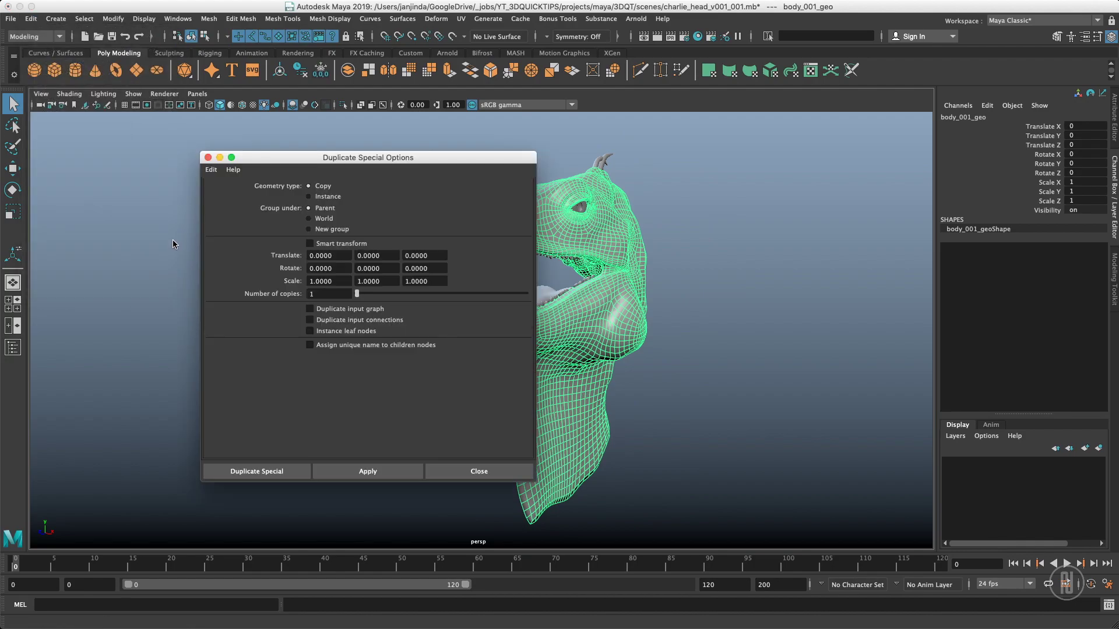
left_click(310, 196)
left_click(347, 281)
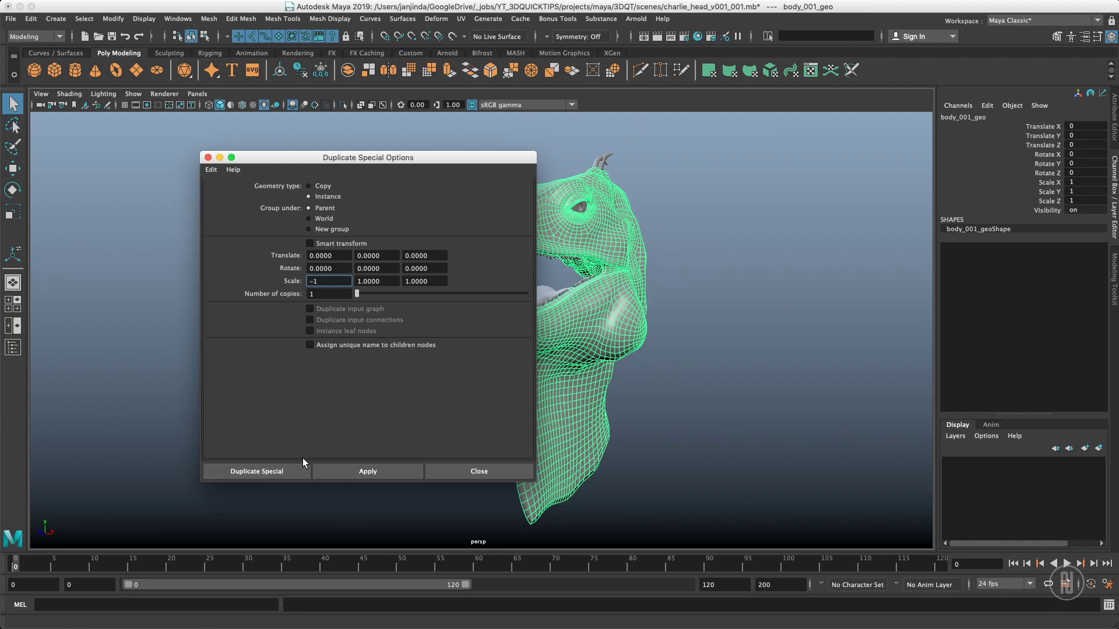
left_click(360, 471)
left_click(474, 471)
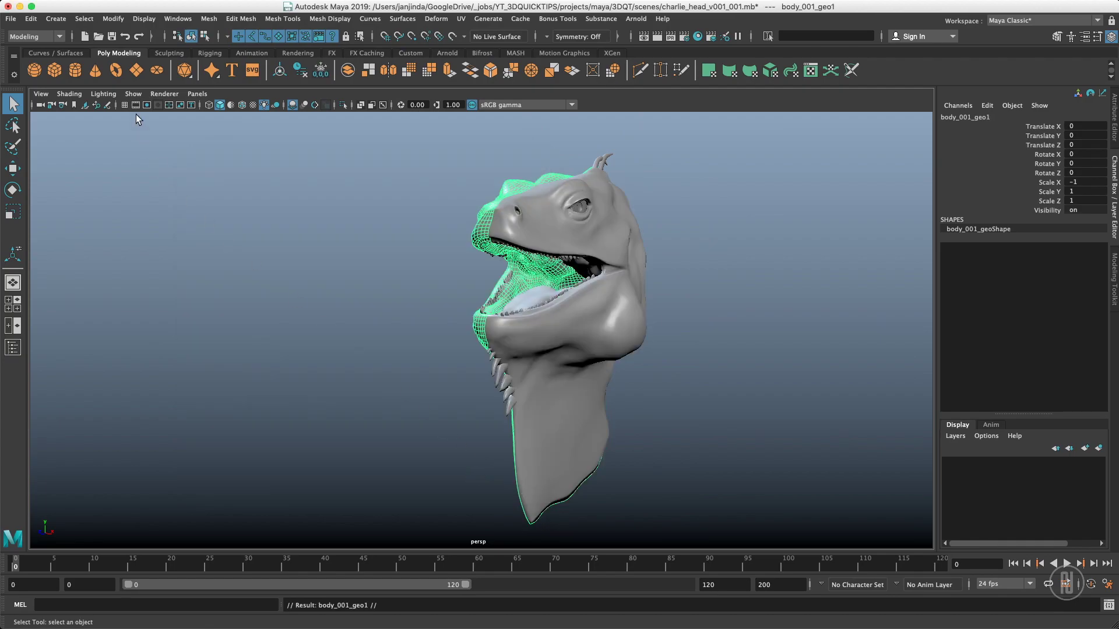
Show the viewport grid and select the original half of the body mesh from the front
left_click(125, 105)
left_click(249, 235)
left_click_drag(249, 235, 602, 273, "alt")
left_click(580, 274)
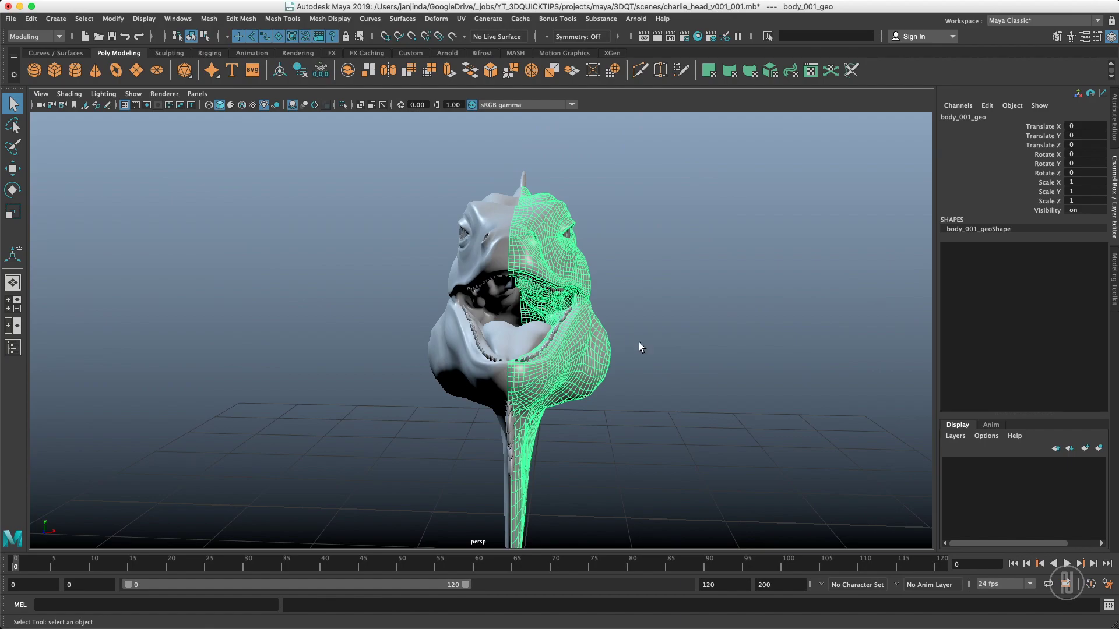
Try moving the cheek vertices of the original half along X, and undo the move
key("F9")
left_click_drag(606, 382, 606, 382)
left_click_drag(606, 382, 676, 342, "alt")
key("w")
key("ctrl+z")
key("ctrl+z")
key("q")
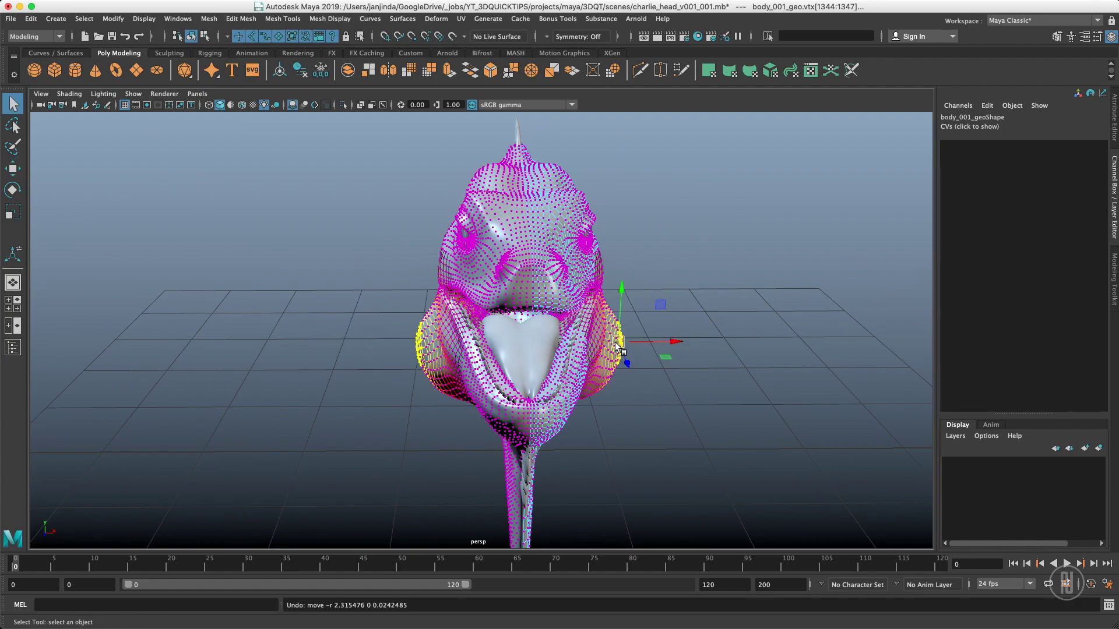
Return to object selection and inspect both halves of the head with the original half selected
right_click_drag(617, 340, 730, 283)
left_click(730, 283)
left_click_drag(729, 286, 641, 335, "alt")
left_click(467, 232)
left_click_drag(467, 232, 678, 260, "alt")
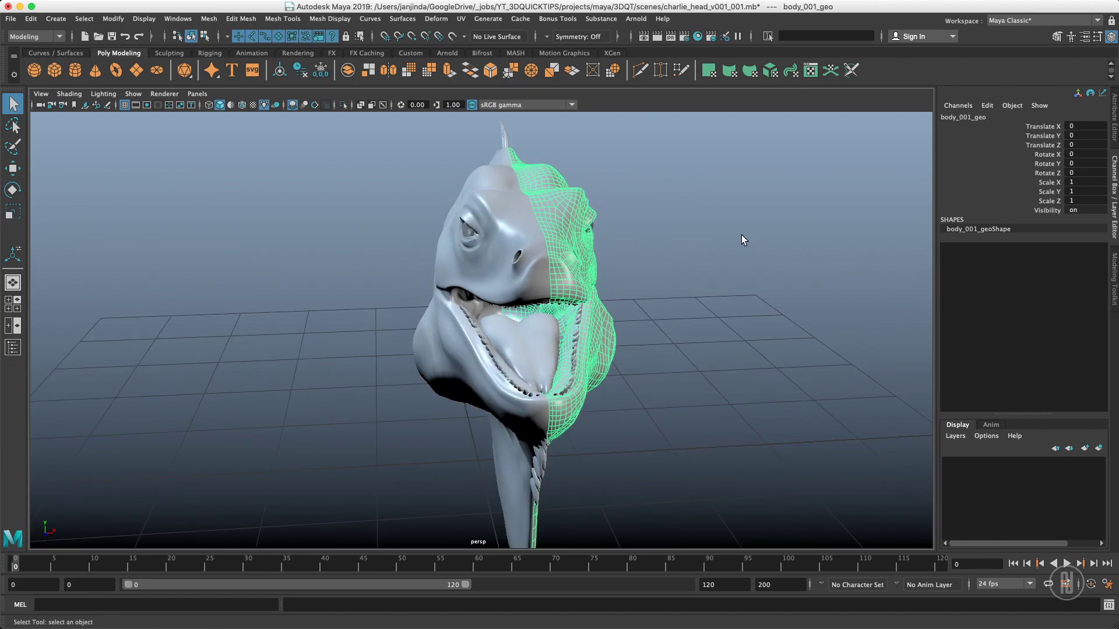
Try moving a forehead vertex near the centre seam away from the middle, and undo the move
right_click_drag(742, 235, 657, 235)
left_click_drag(700, 233, 647, 288, "alt")
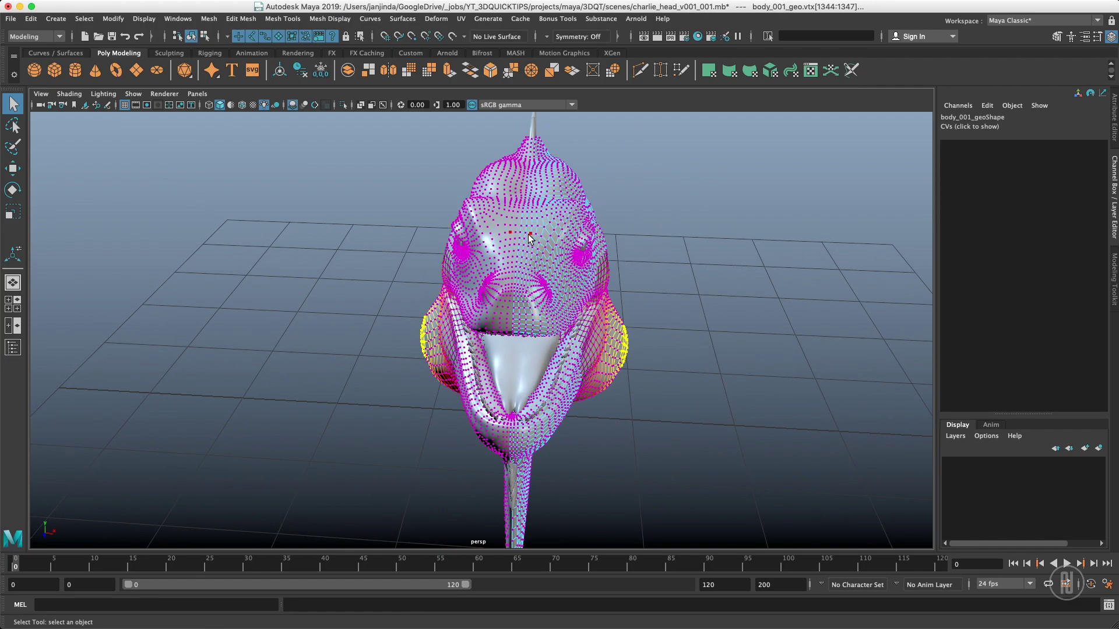
left_click(531, 236)
key("w")
left_click_drag(565, 218, 557, 207, "alt")
middle_click_drag(558, 206, 576, 204)
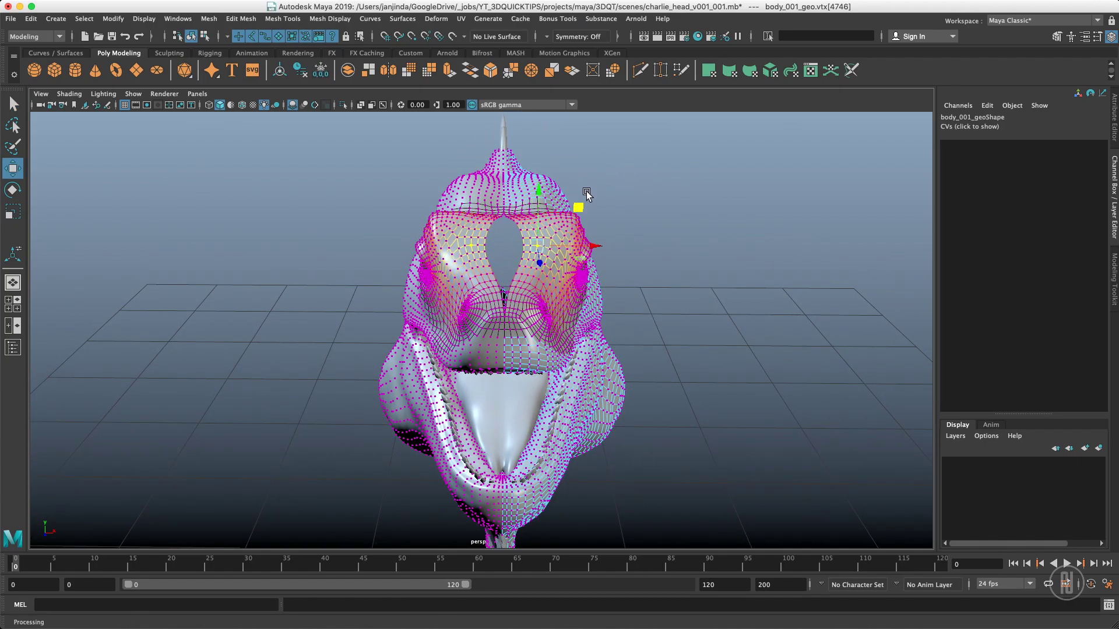
key("super+z")
Leave vertex editing and return to object mode with the original body half selected
left_click(628, 176)
scroll(578, 204, "down", 1)
right_click_drag(578, 204, 542, 228, "alt")
key("q")
key("F8")
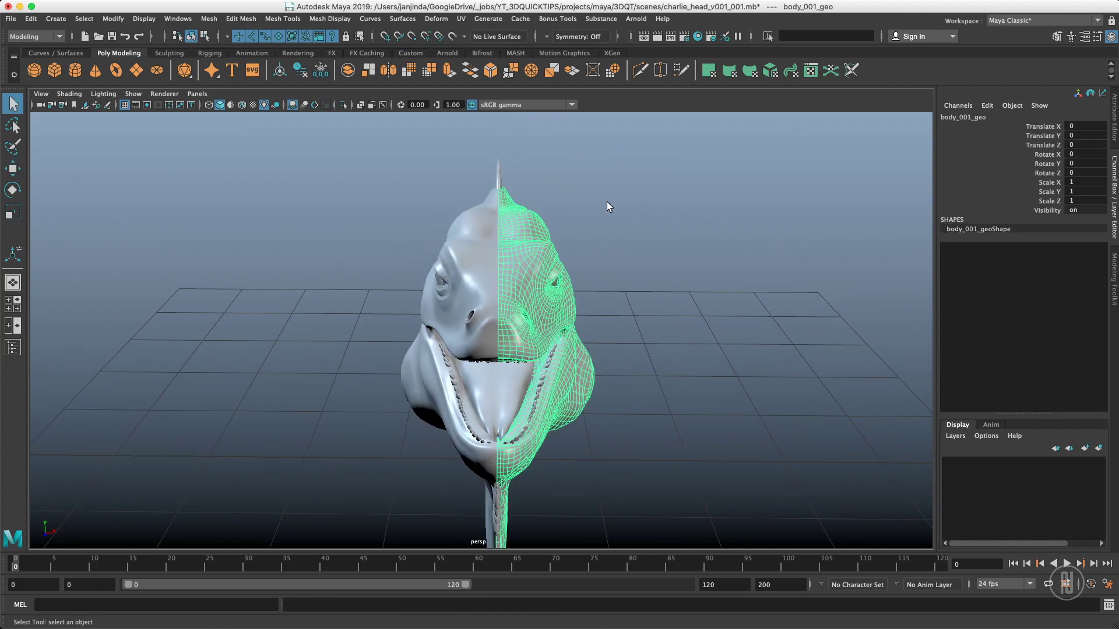
Delete the mirrored instance of the body and save the scene as an incremental version
left_click_drag(607, 202, 531, 221, "alt")
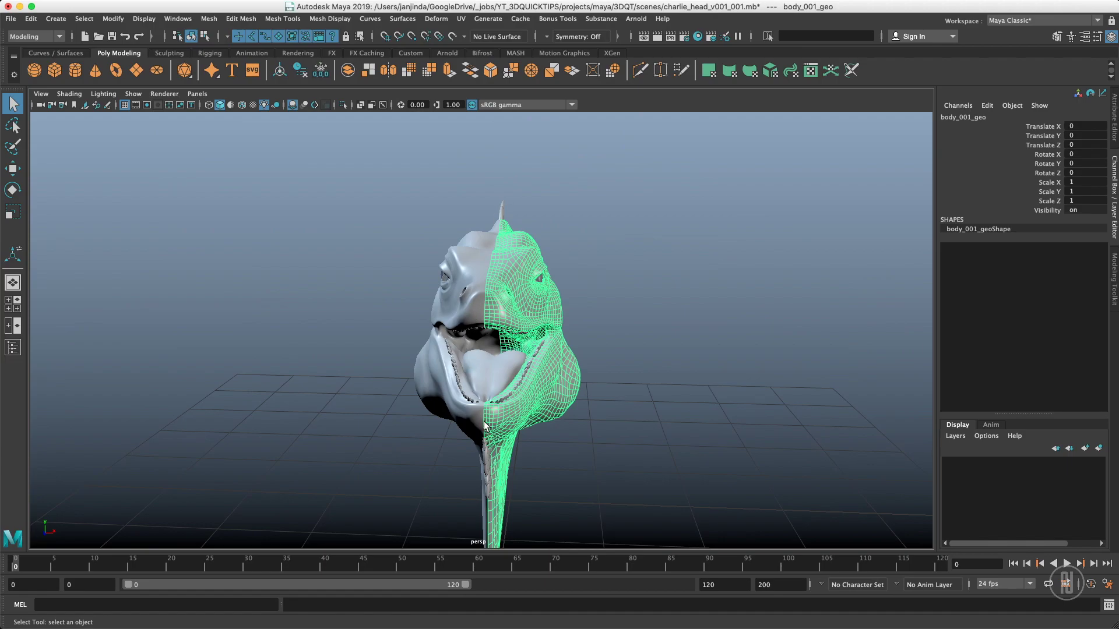
left_click_drag(488, 421, 446, 224, "alt")
key("ctrl+shift+d")
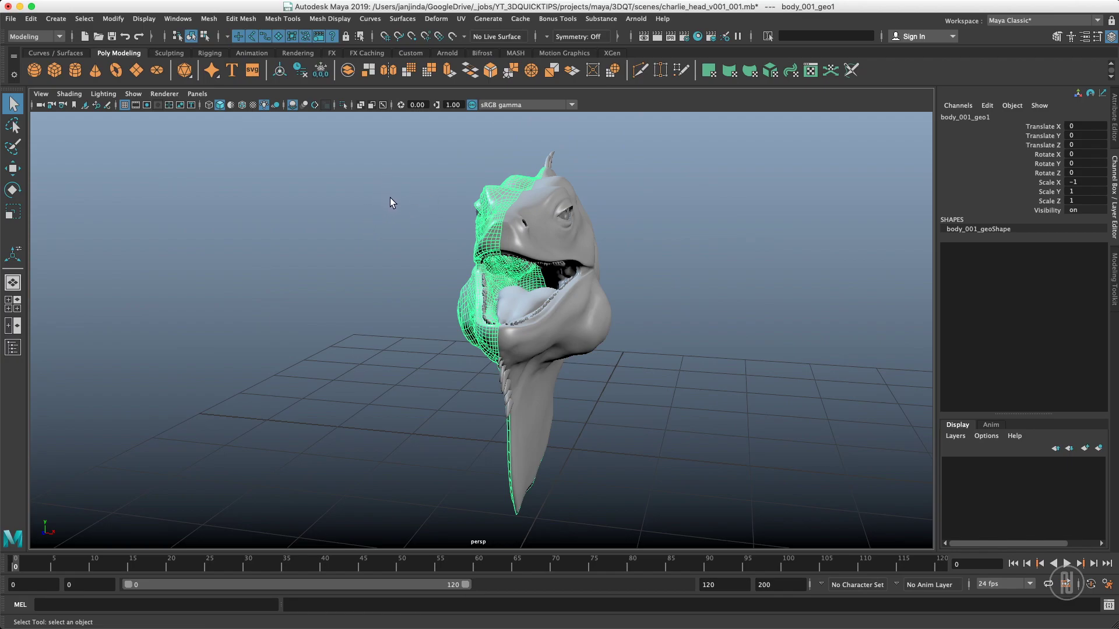
key("Delete")
key("ctrl+alt+s")
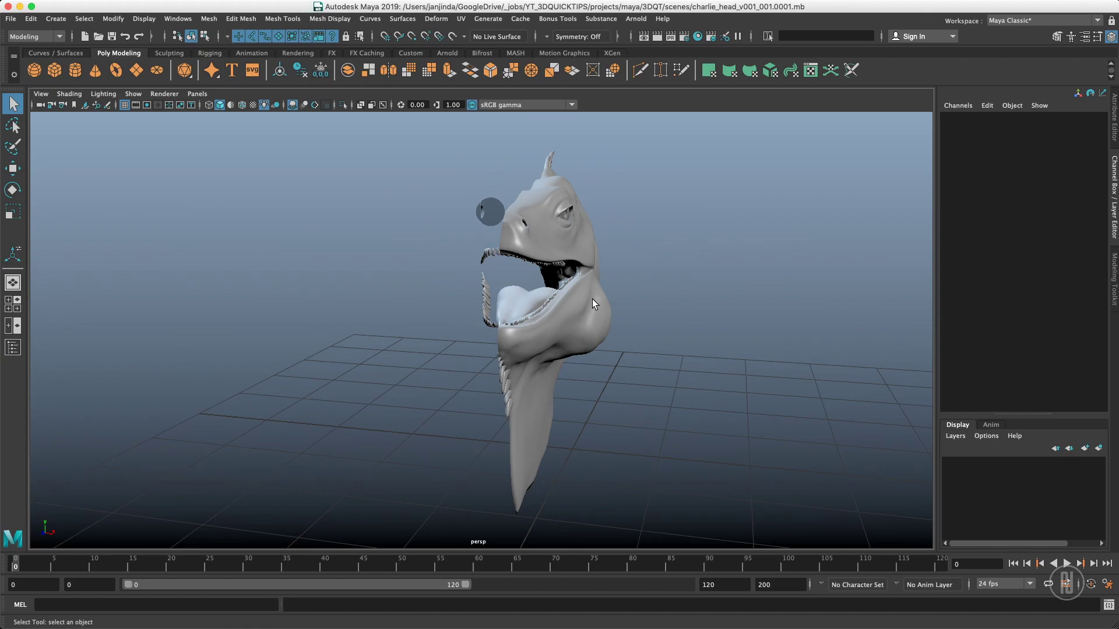
Mirror the half body mesh across the world X axis with Cut Geometry turned off
left_click(596, 328)
right_click(592, 316, "shift")
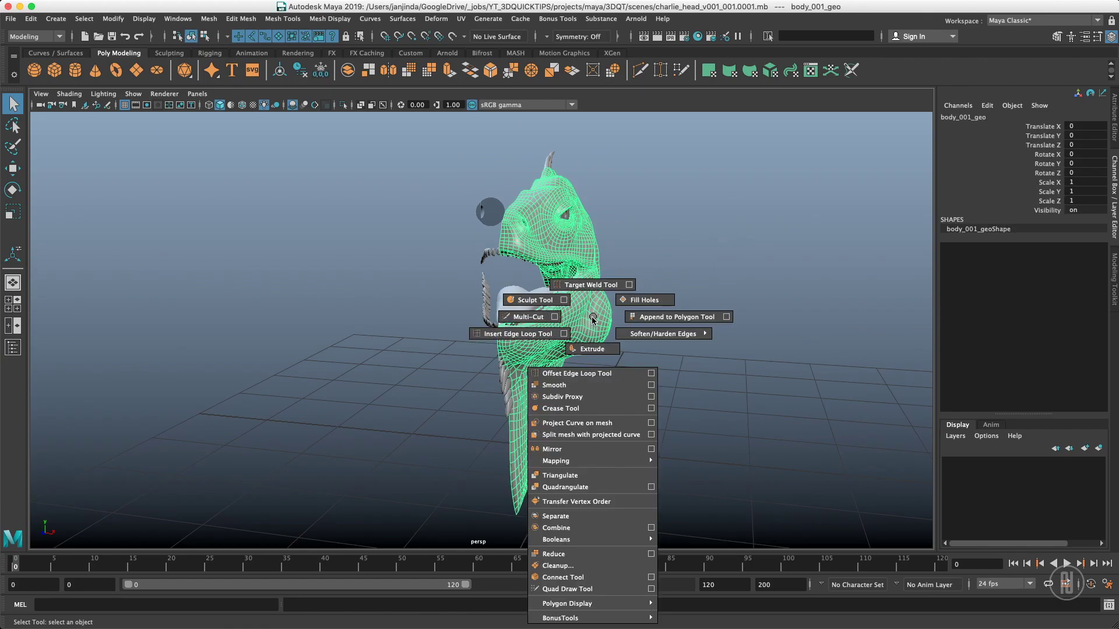
left_click(568, 451)
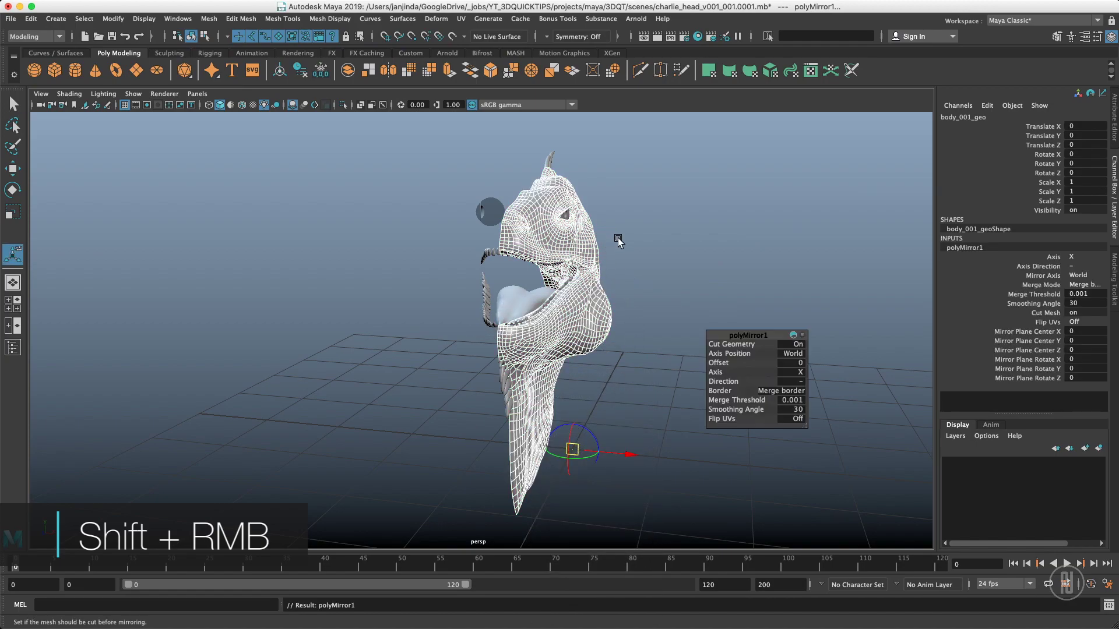
left_click(753, 339)
left_click_drag(751, 334, 745, 168)
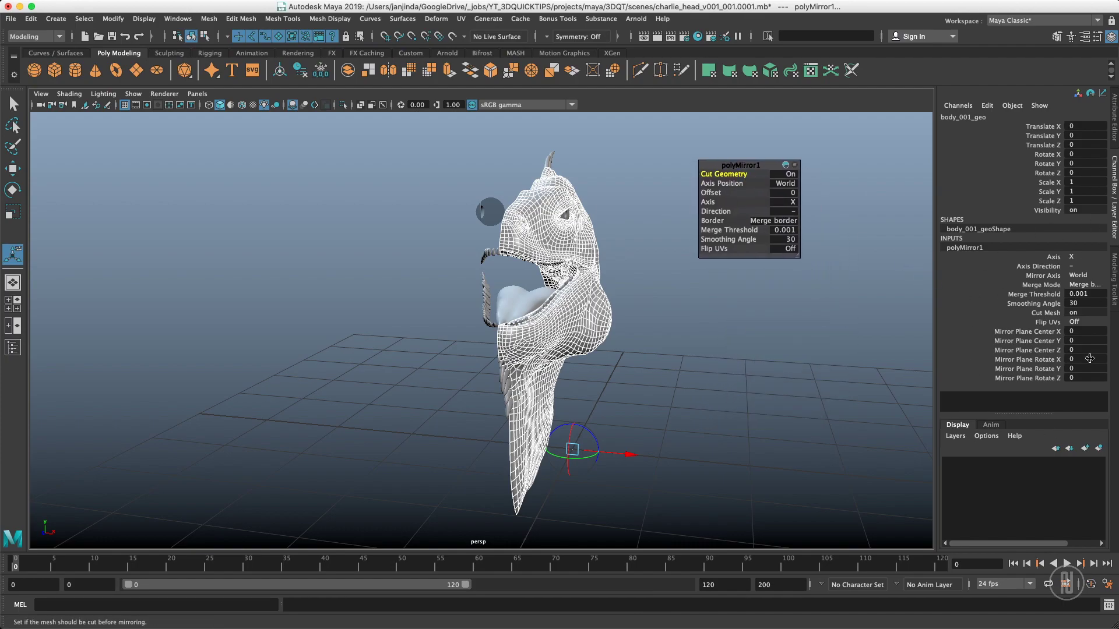
left_click_drag(586, 257, 656, 250, "alt")
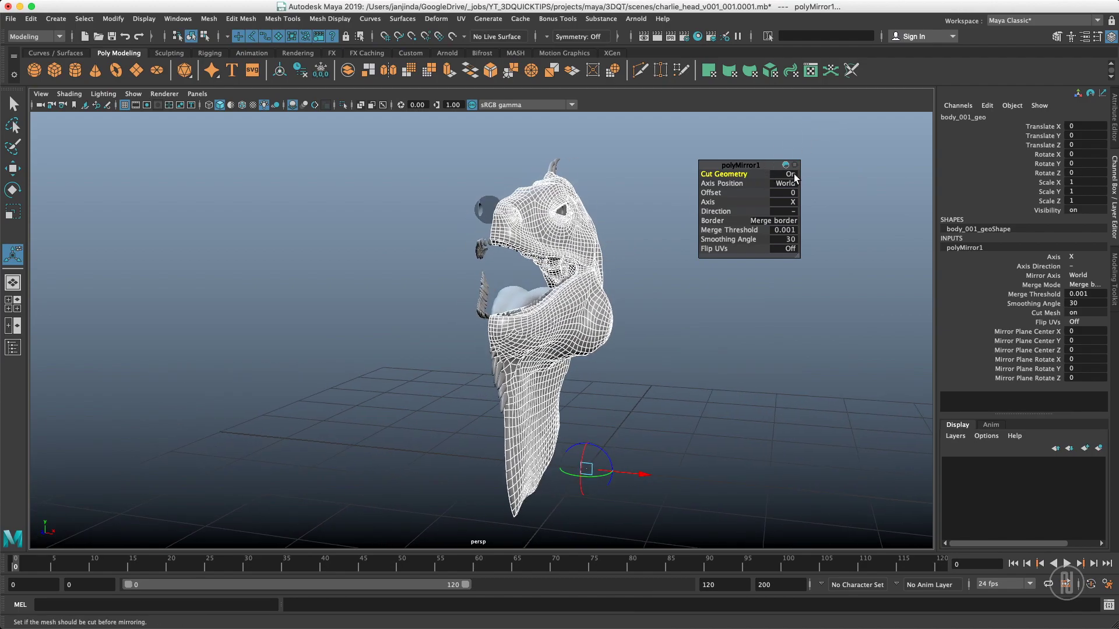
left_click(792, 174)
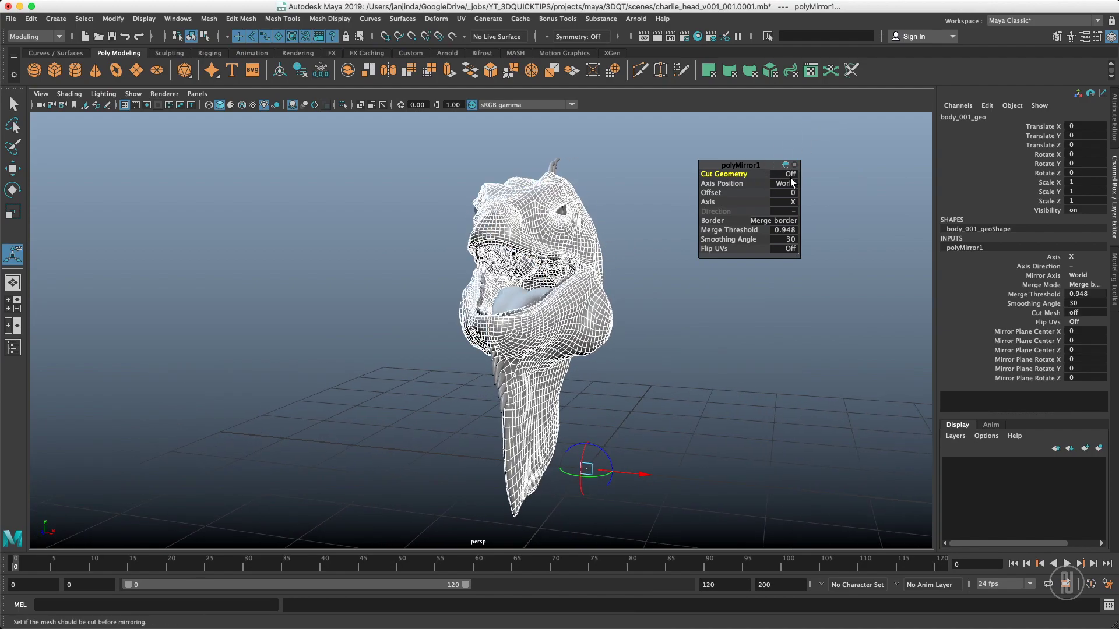
left_click_drag(588, 211, 588, 234, "alt")
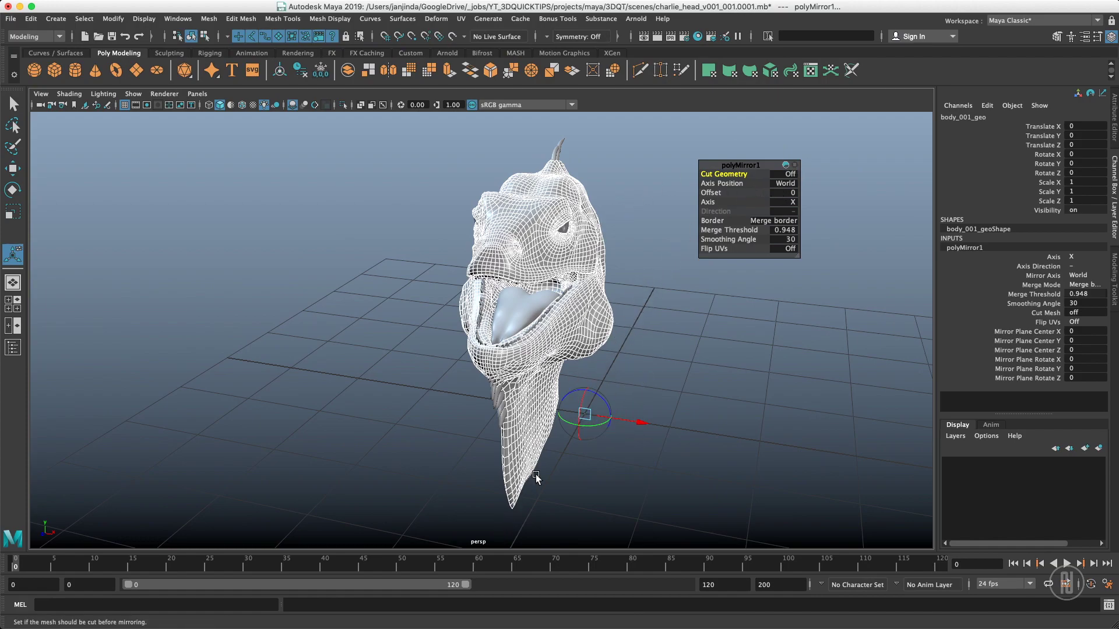
Try shifting the mirror plane to an offset of about -5.666, and reset the offset to 0
left_click_drag(642, 422, 603, 421)
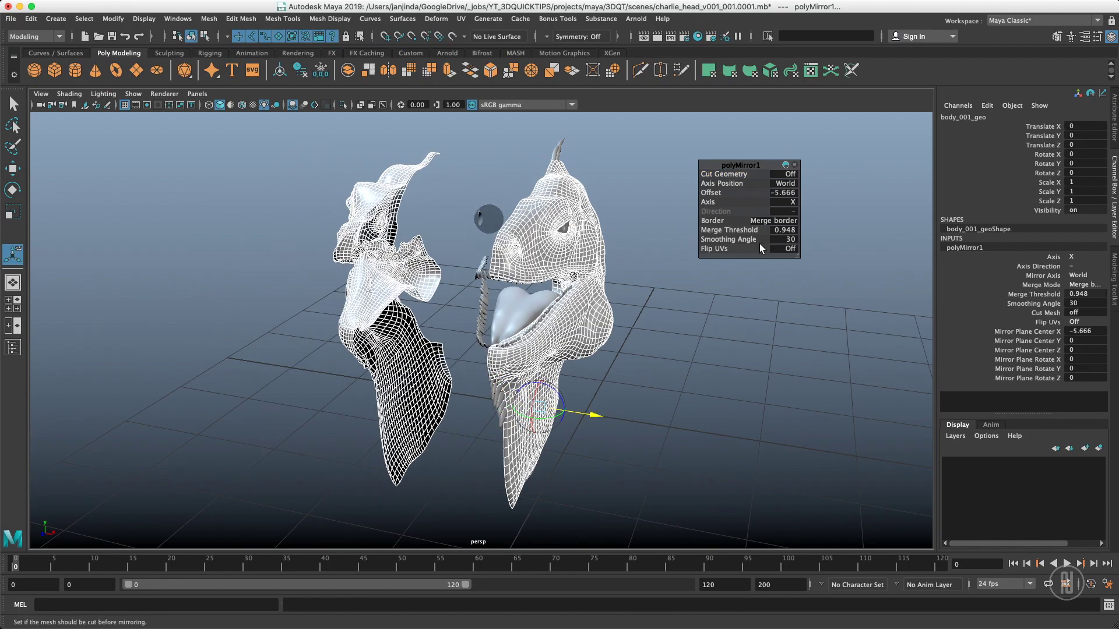
left_click(802, 196)
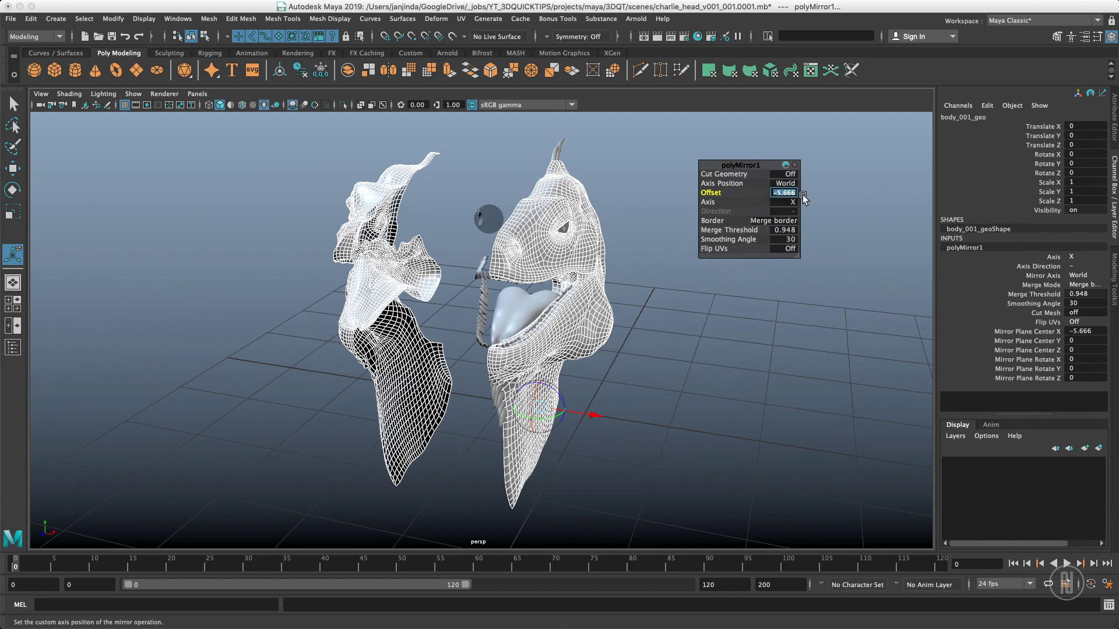
type("0")
key("Return")
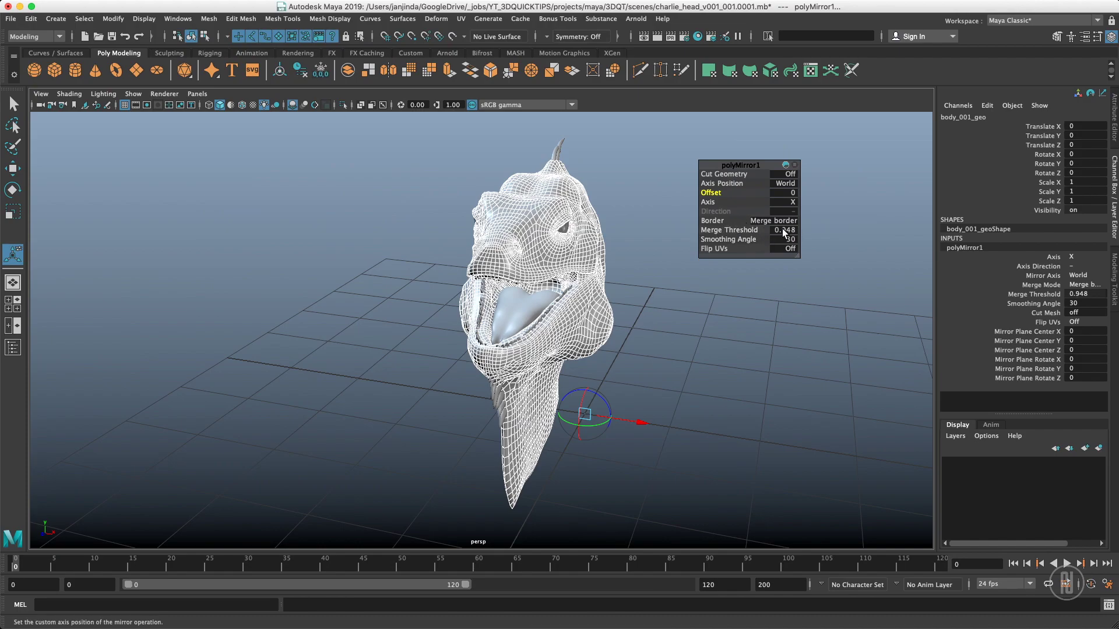
Finish the mirror, reselect the complete body mesh and check it from the front
left_click(631, 353)
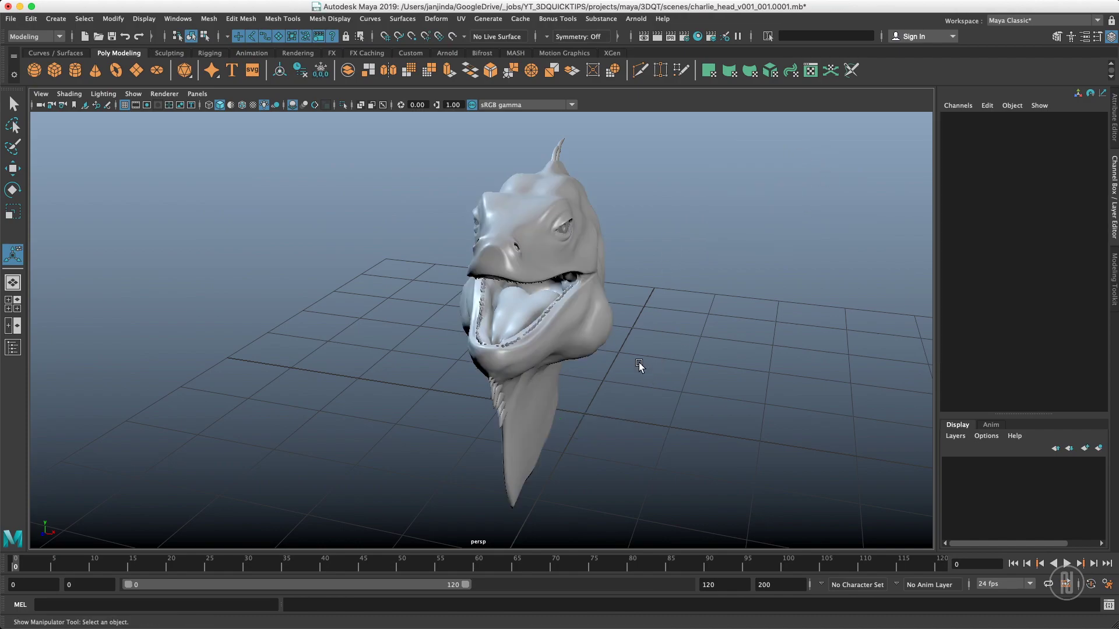
left_click(590, 324)
left_click_drag(631, 330, 676, 333, "alt")
key("q")
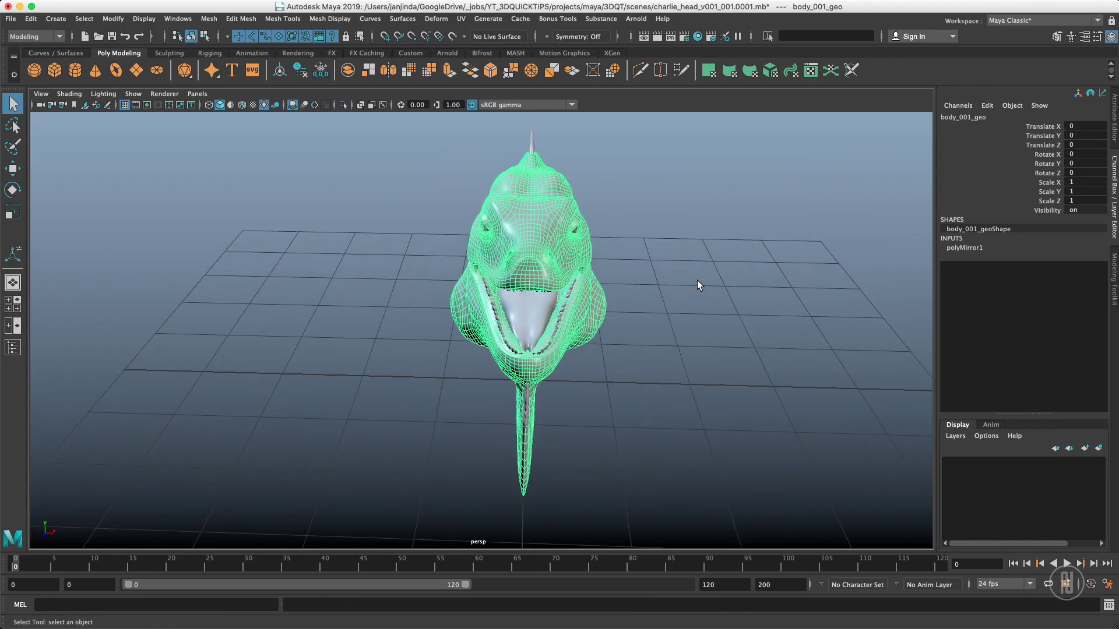
Undo the mirror operation on the body mesh back to the single half
left_click(715, 278)
key("ctrl+z")
left_click(703, 289)
key("ctrl+z")
key("ctrl+z")
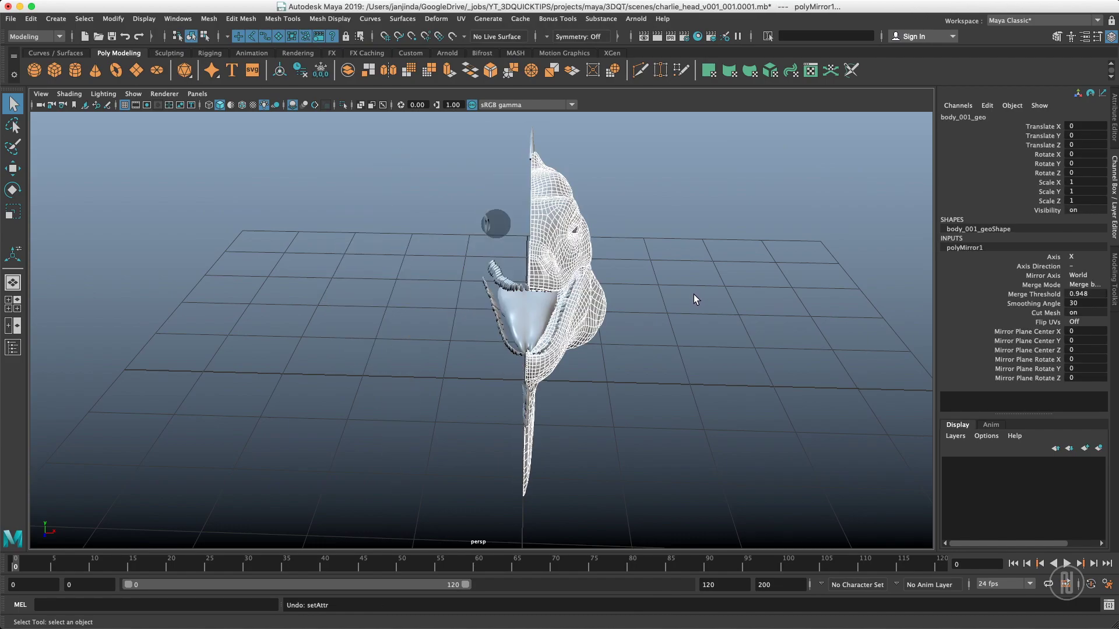
left_click(628, 318)
key("ctrl+z")
Move the half body mesh away from the origin to about X 23.927 and Y 26.147
left_click_drag(632, 320, 570, 297, "alt")
key("w")
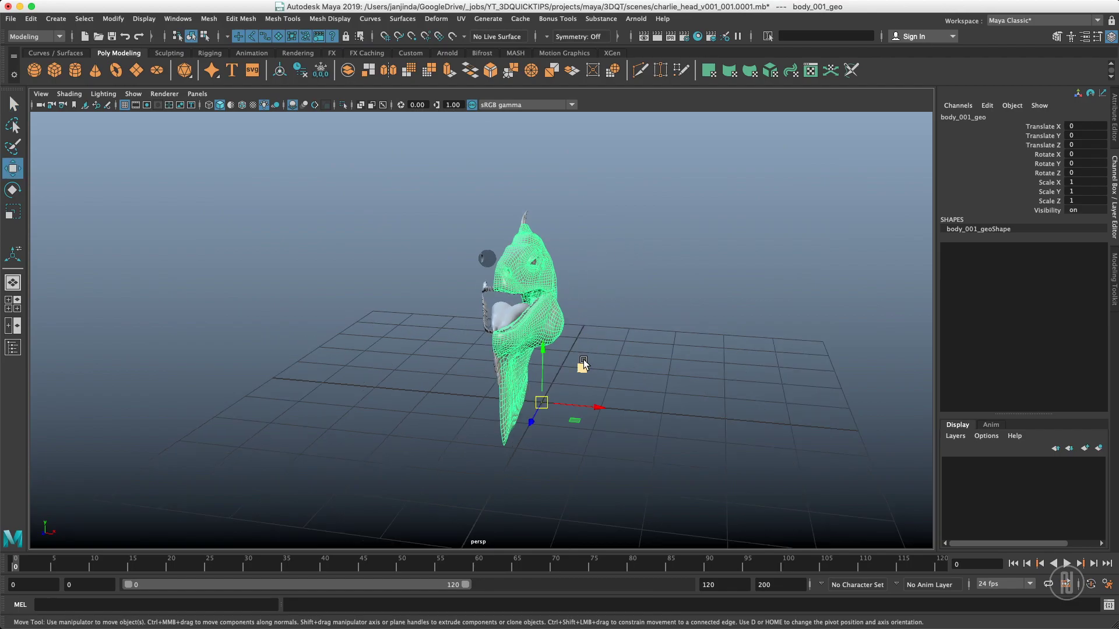
left_click_drag(585, 360, 732, 218)
key("q")
left_click_drag(804, 190, 683, 266, "alt")
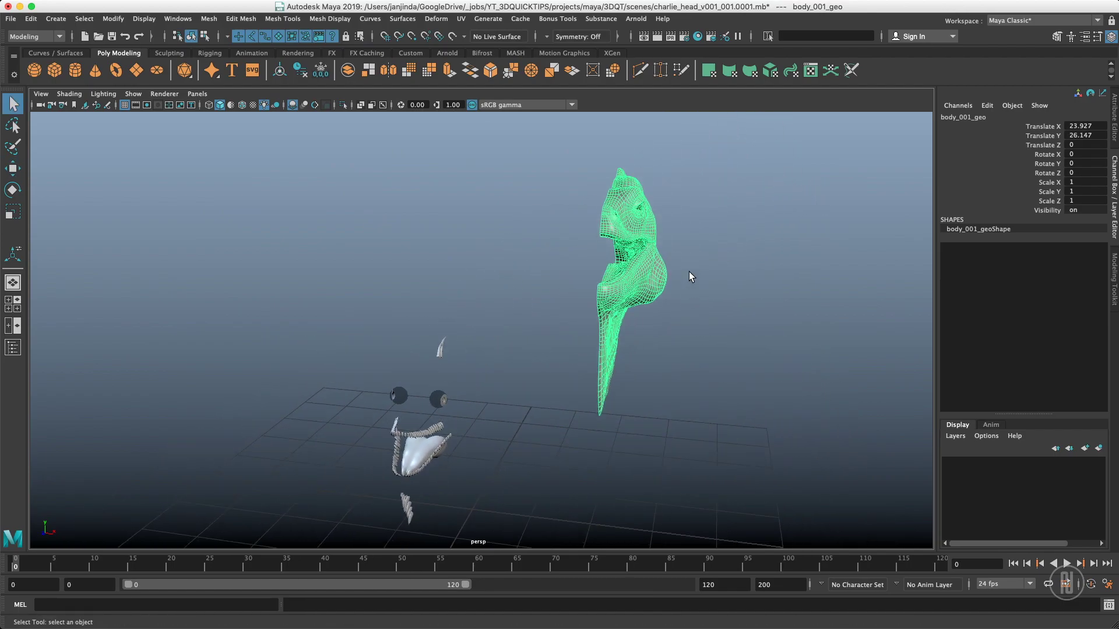
Mirror the moved half body mesh across the world X axis with Cut Geometry off
right_click_drag(651, 270, 686, 407, "shift")
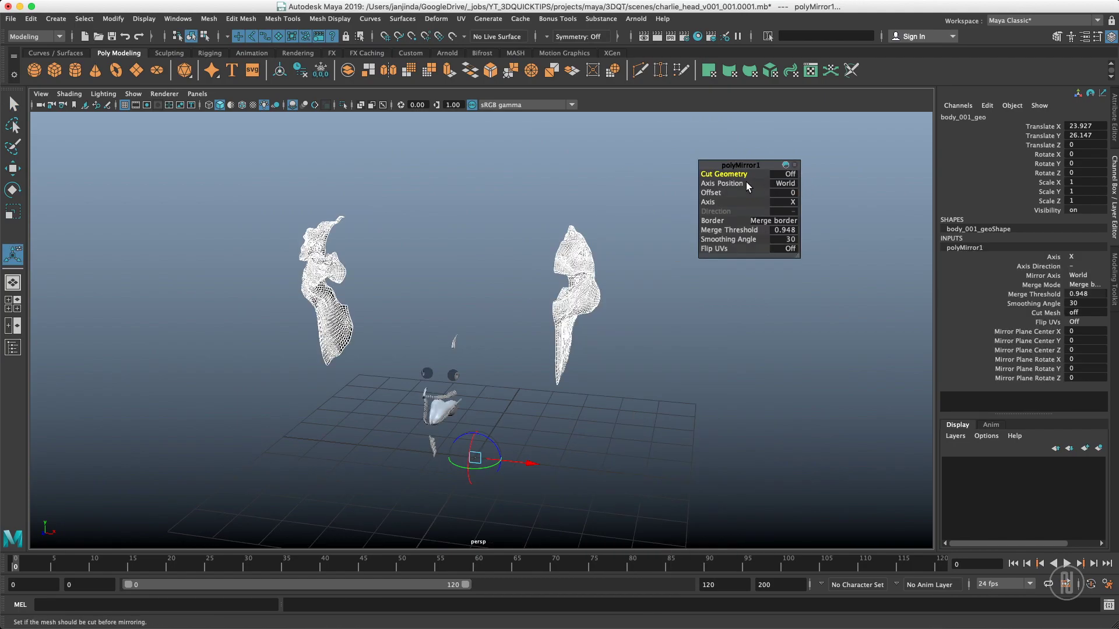
left_click_drag(548, 248, 503, 383, "alt")
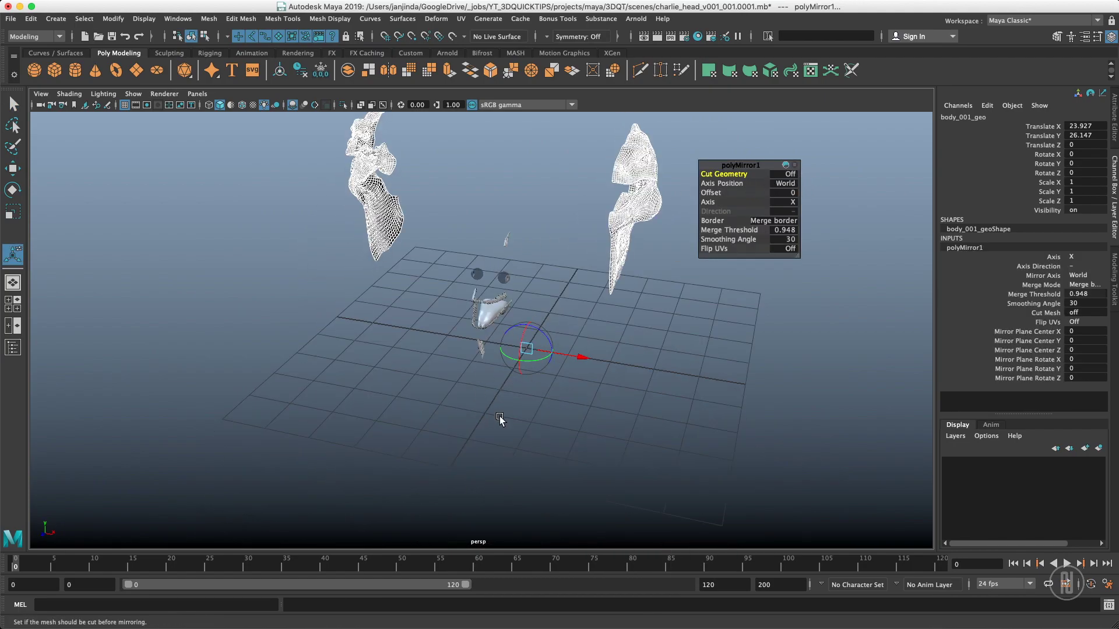
middle_click_drag(562, 318, 533, 382, "alt")
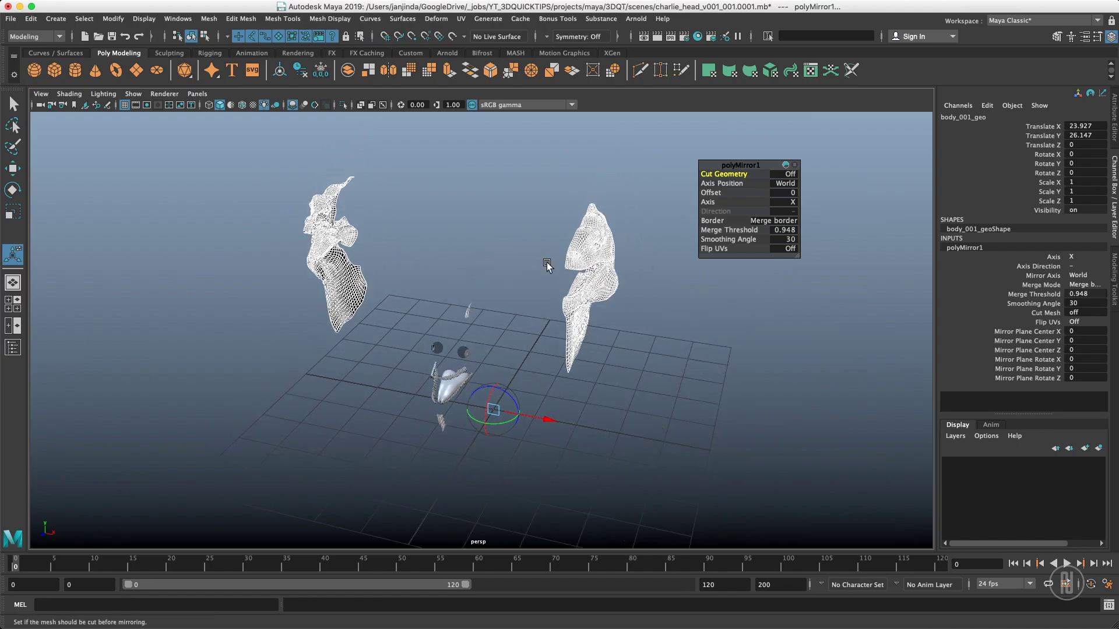
Set the mirror's axis position to Object and inspect the mirrored head
left_click(787, 183)
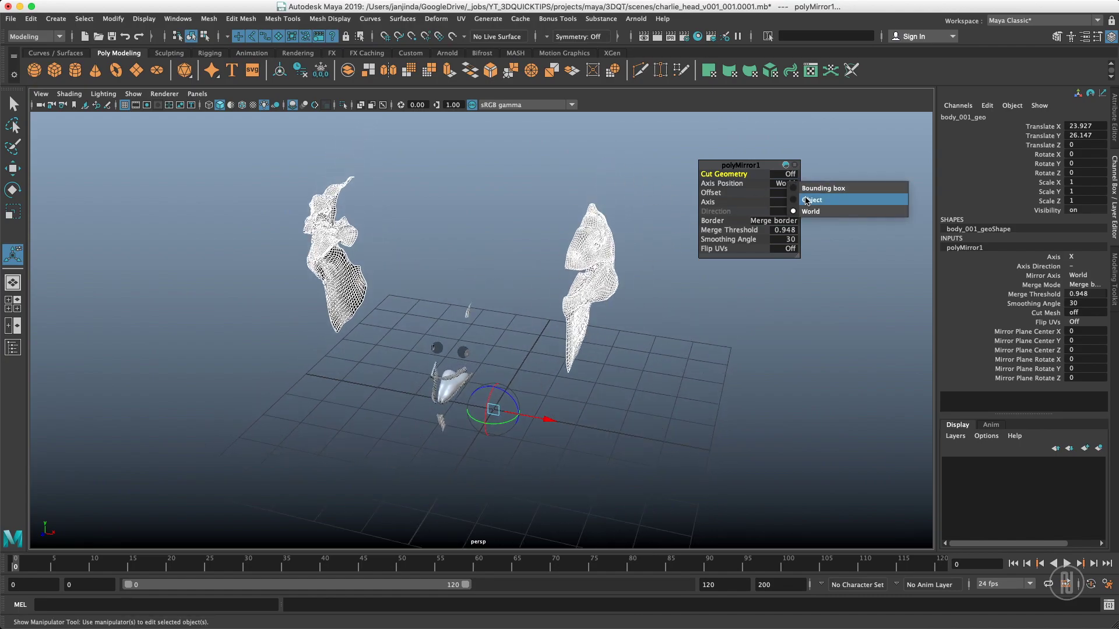
left_click(808, 200)
mouse_move(554, 276)
left_mouse_down("alt")
mouse_move(547, 303)
mouse_move(563, 256)
left_mouse_up("alt")
middle_click_drag(562, 256, 502, 326, "alt")
left_click_drag(501, 326, 568, 285, "alt")
right_click_drag(568, 285, 577, 286, "alt")
Undo the object-axis mirror back to the single moved half
key("z")
key("z")
key("z")
key("z")
key("z")
key("z")
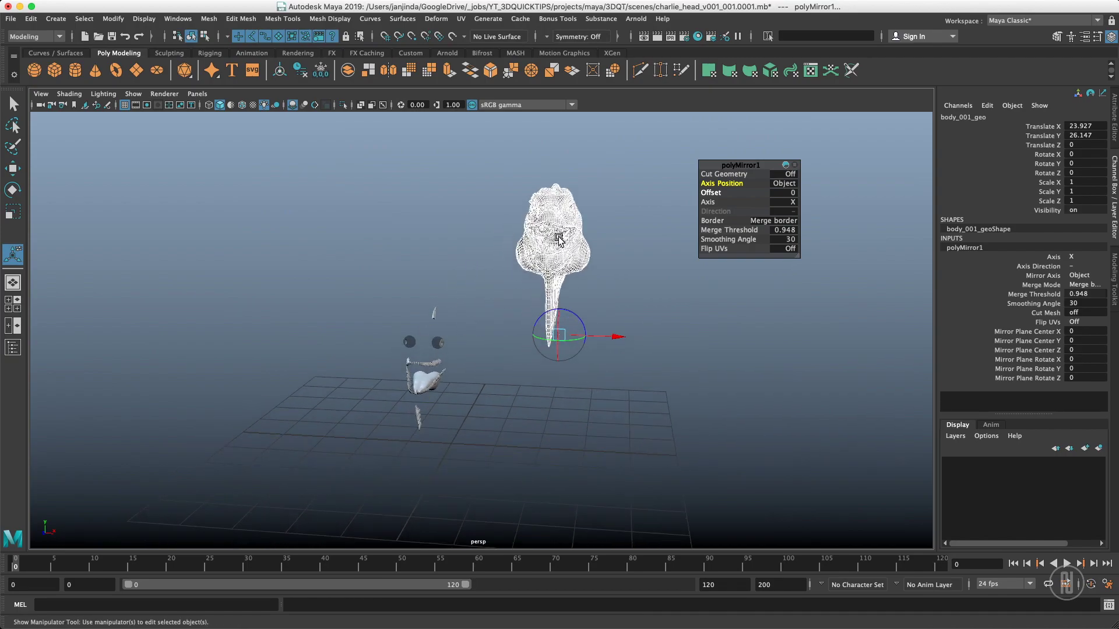
key("z")
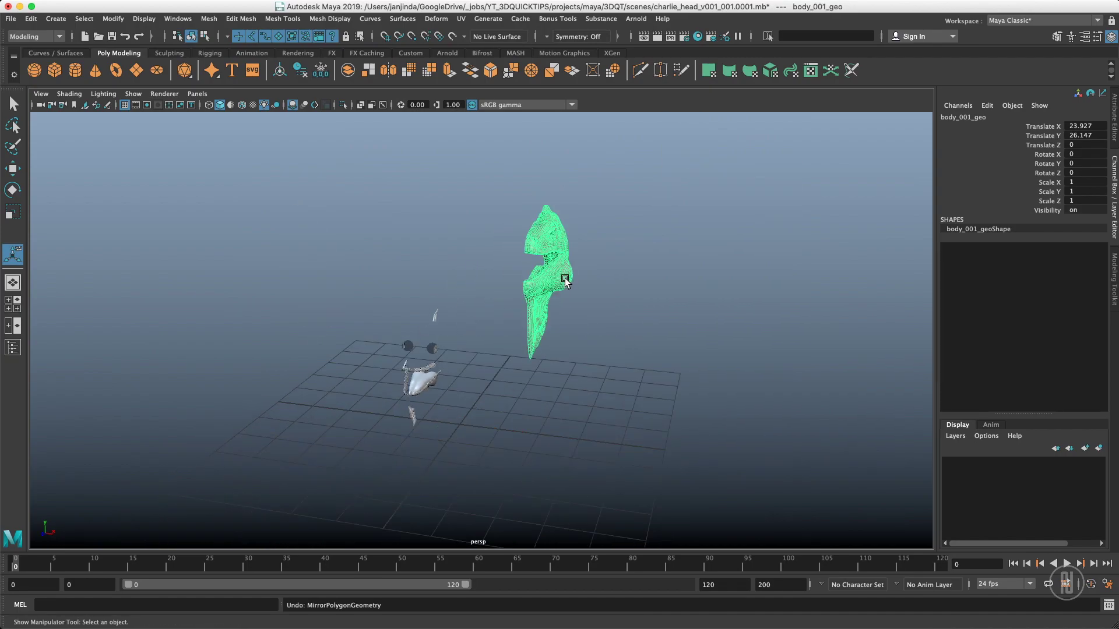
Freeze the half body mesh's transformations, and reset its transformations to return the pivot to the world origin
key("q")
left_click(568, 244)
left_click(567, 243)
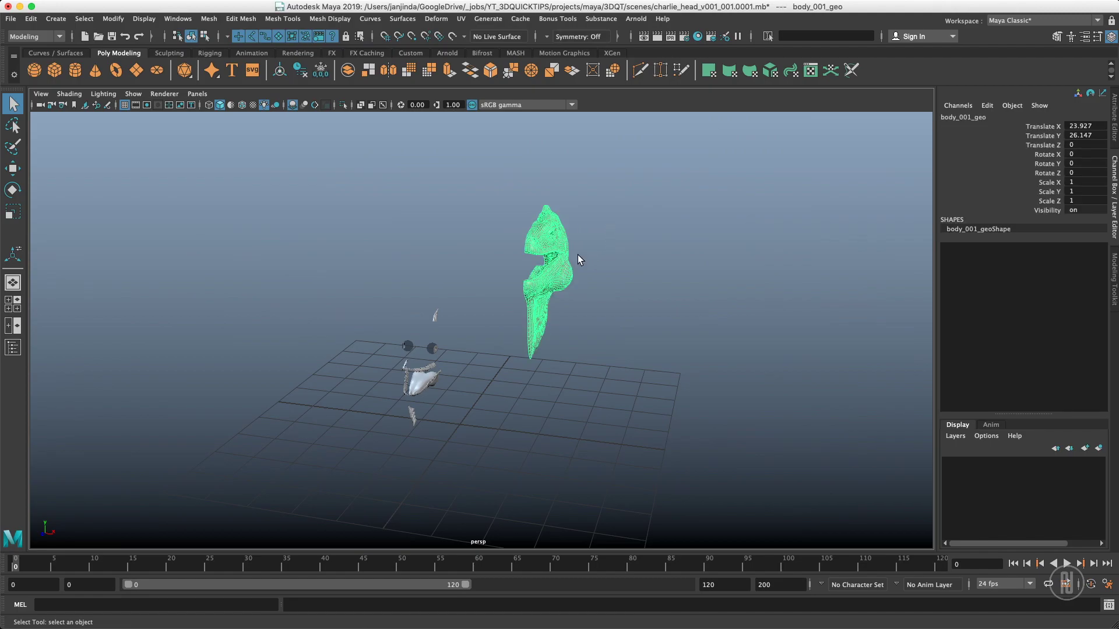
left_click(320, 73)
key("w")
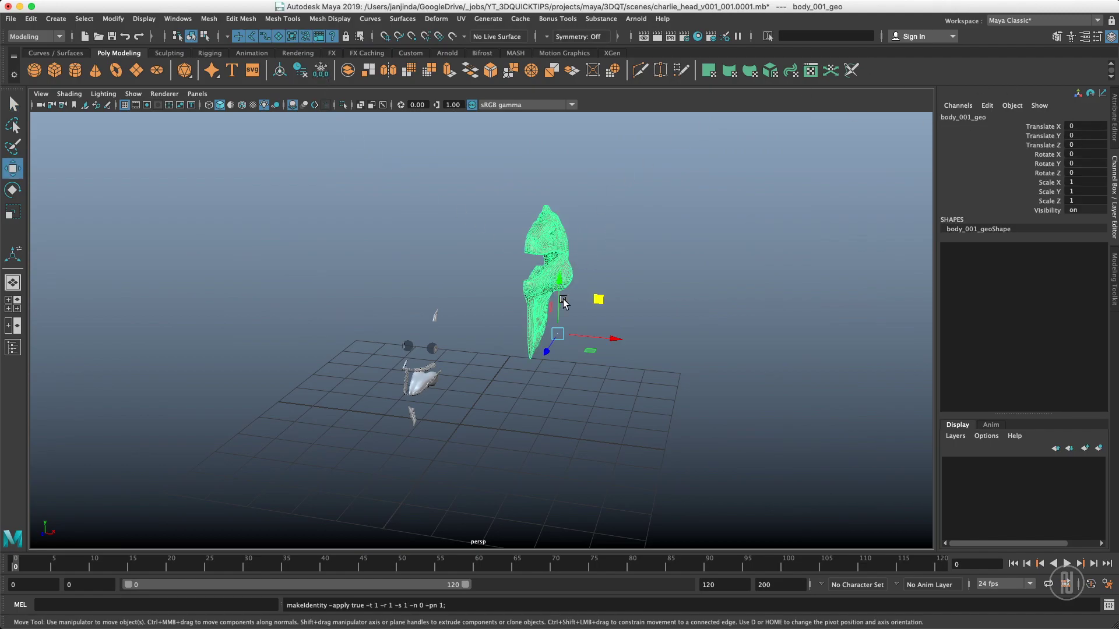
left_click(112, 21)
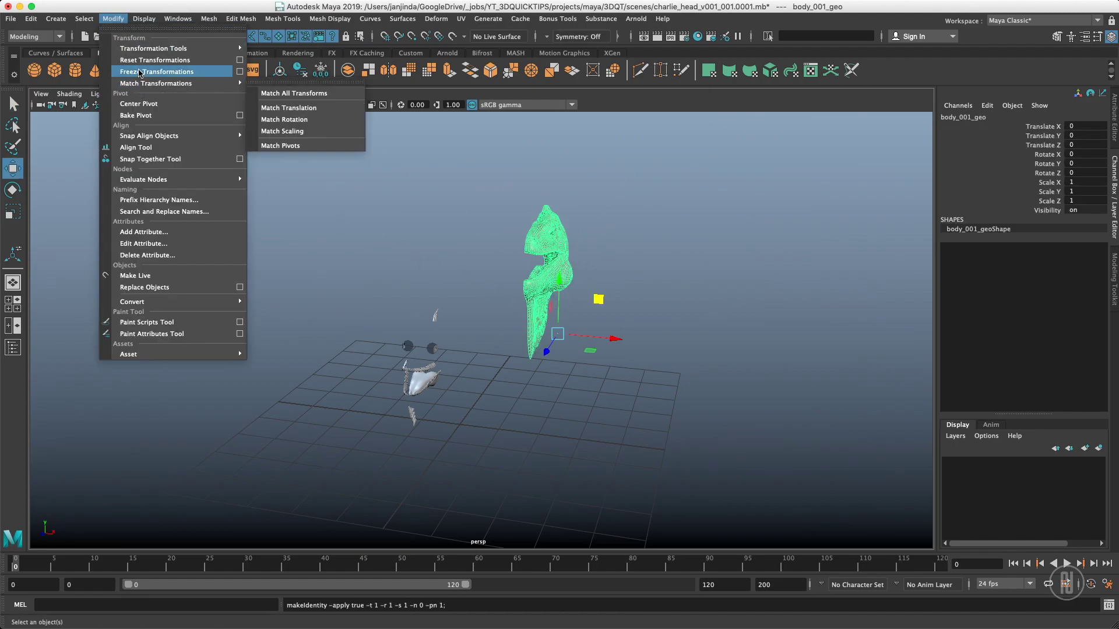
left_click(154, 60)
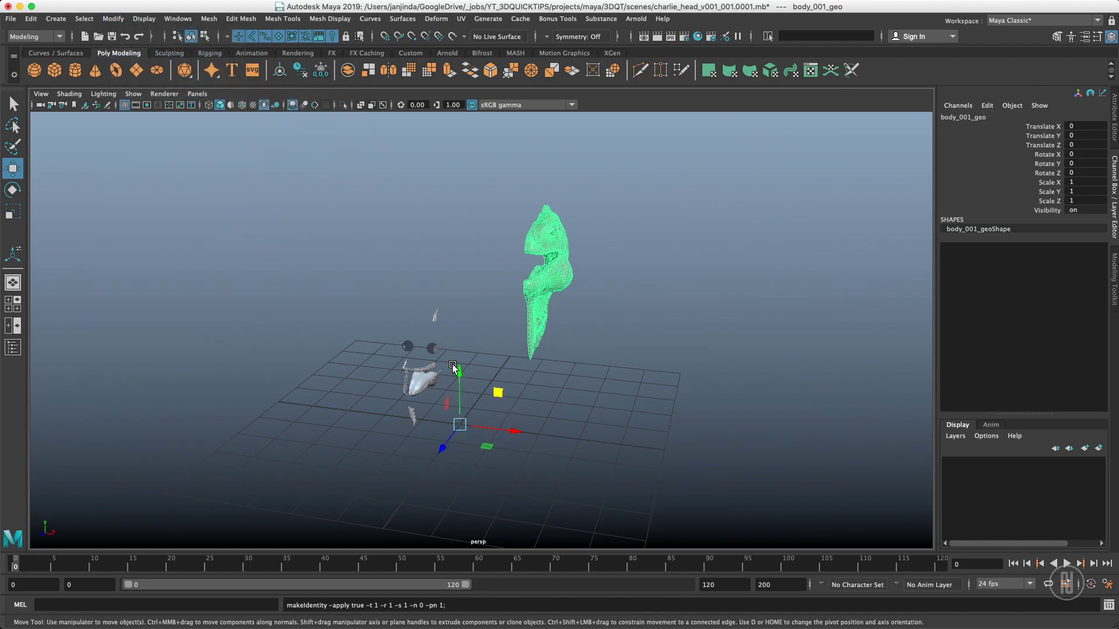
key("q")
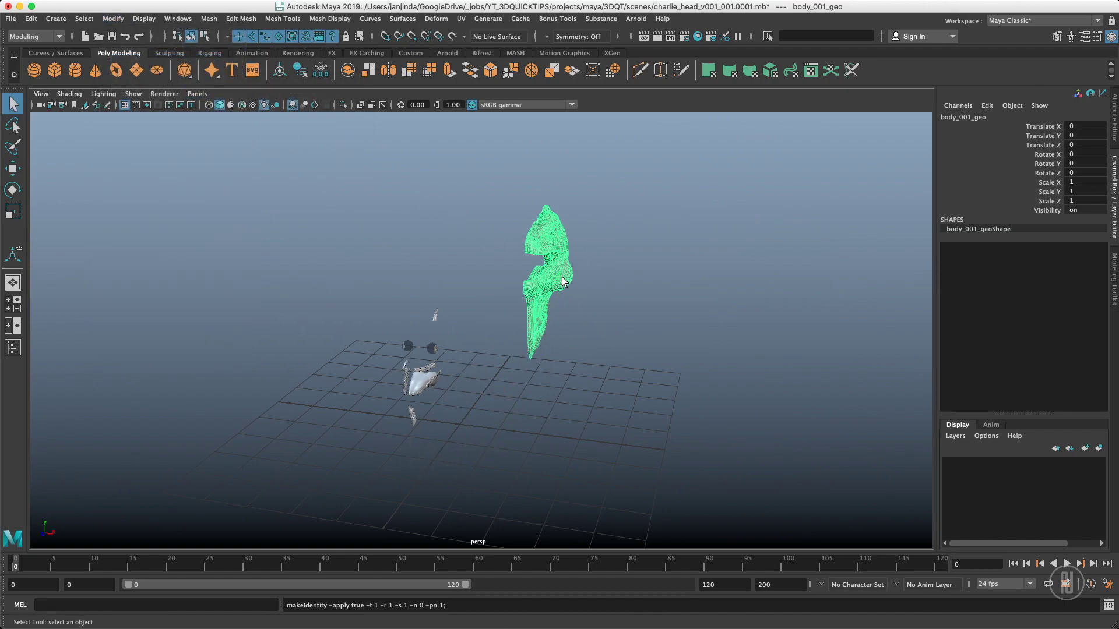
Mirror the frozen half body mesh with Cut Geometry off and the axis position set to Object
key("space")
right_click_drag(542, 256, 536, 410, "shift")
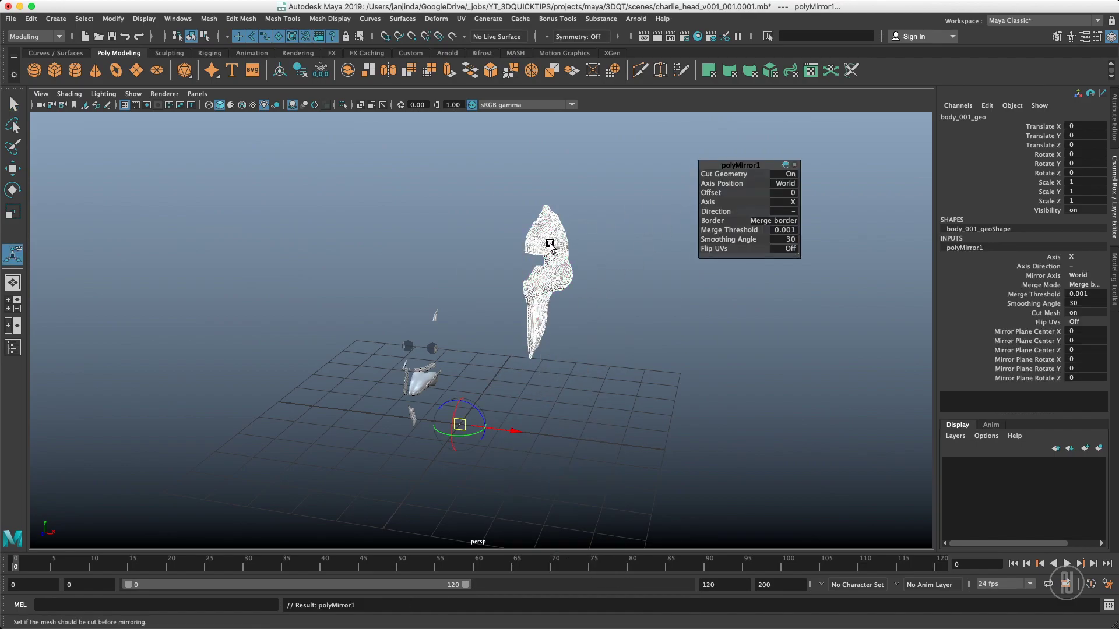
left_click(787, 174)
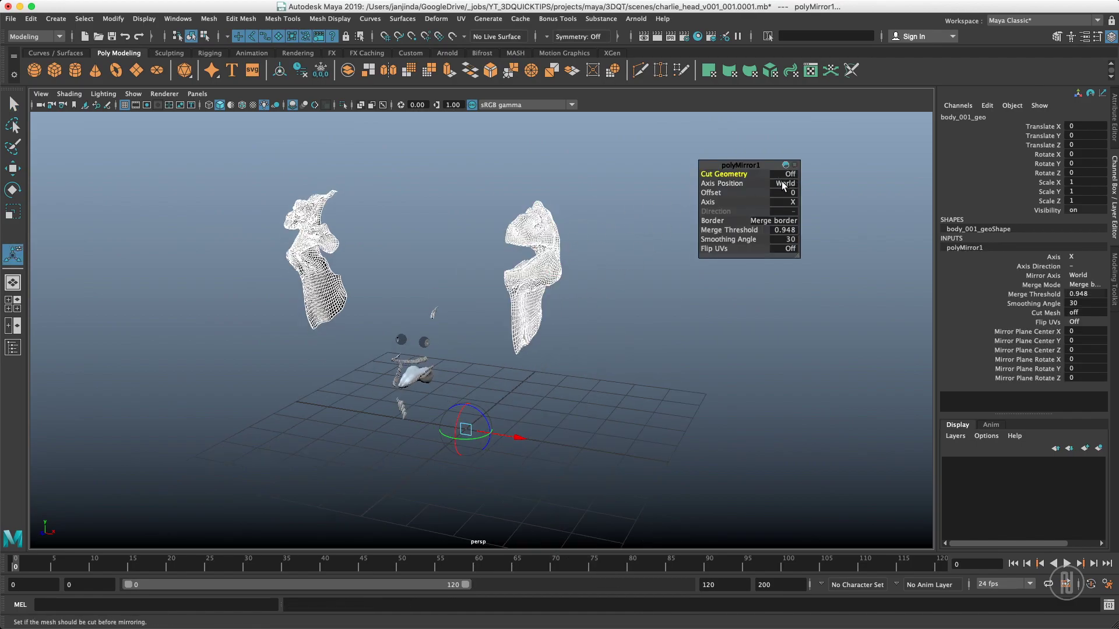
left_click(786, 184)
left_click(803, 200)
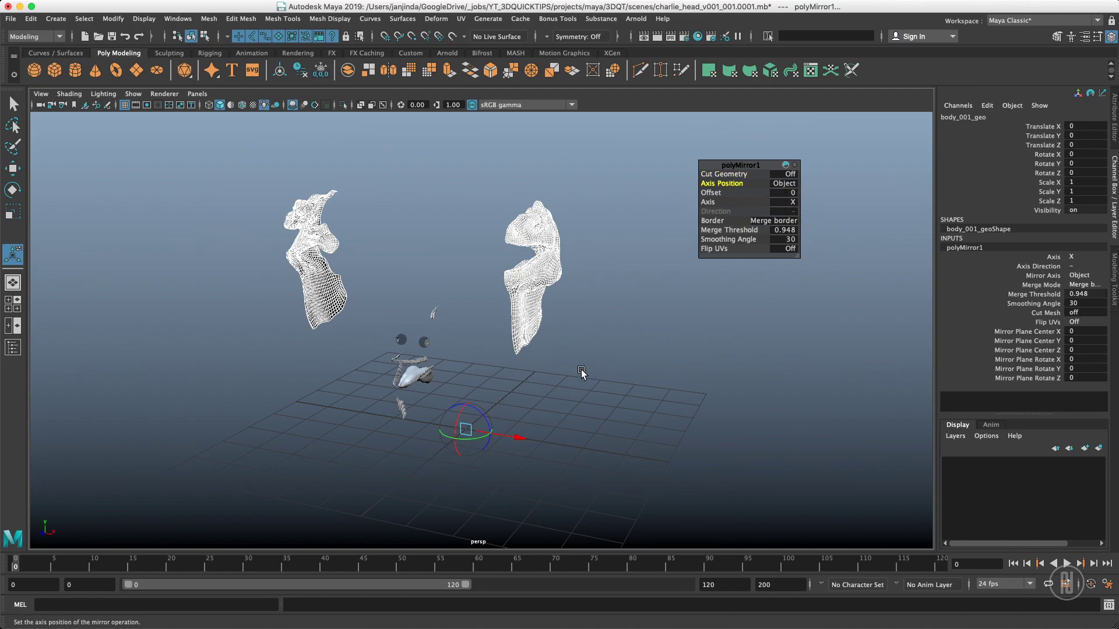
Change the mirror's axis position to Bounding box and check the joined head from the front
left_click(795, 185)
left_click(822, 187)
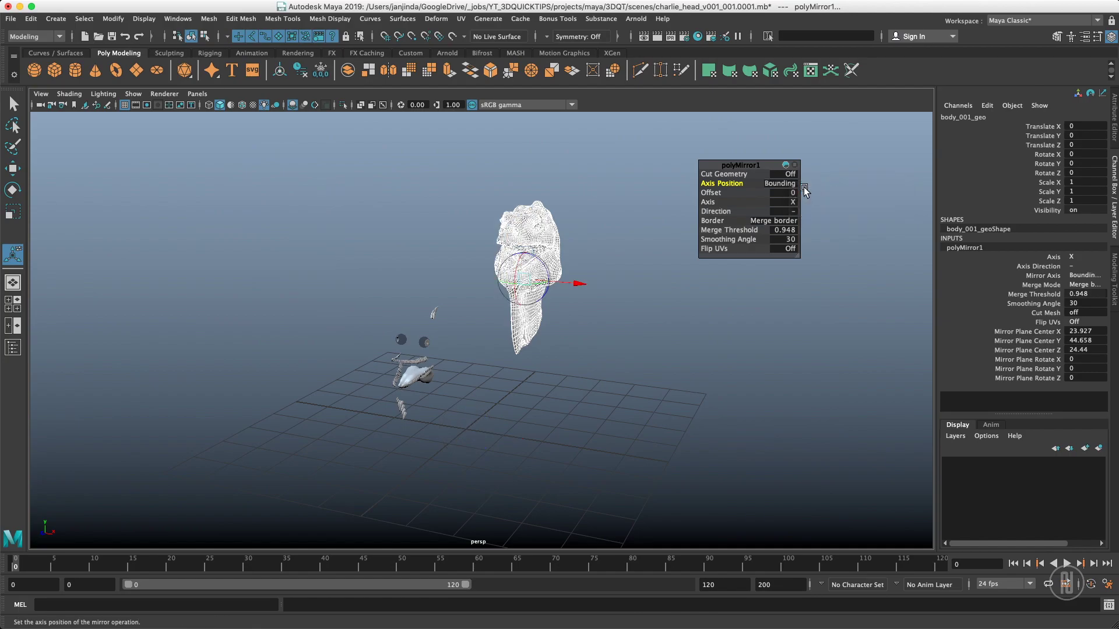
right_click_drag(513, 228, 556, 228, "alt")
middle_click_drag(557, 228, 459, 384, "alt")
right_click_drag(577, 297, 635, 297, "alt")
left_click_drag(557, 294, 648, 303, "alt")
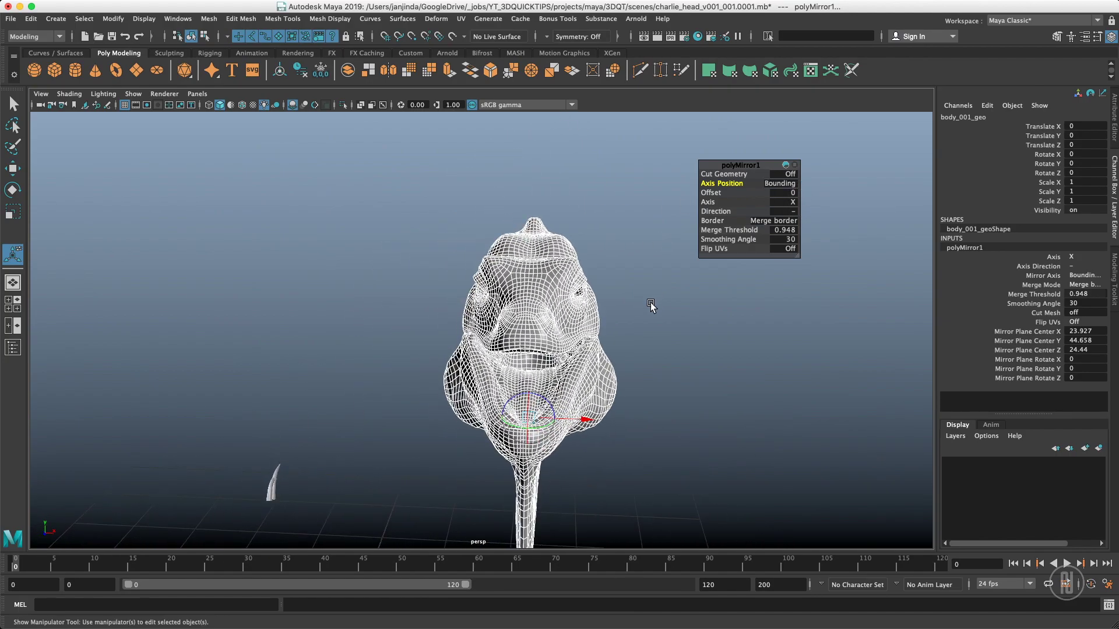
middle_click_drag(635, 338, 621, 274, "alt")
left_click_drag(621, 274, 559, 223, "alt")
left_click_drag(545, 164, 525, 117, "alt")
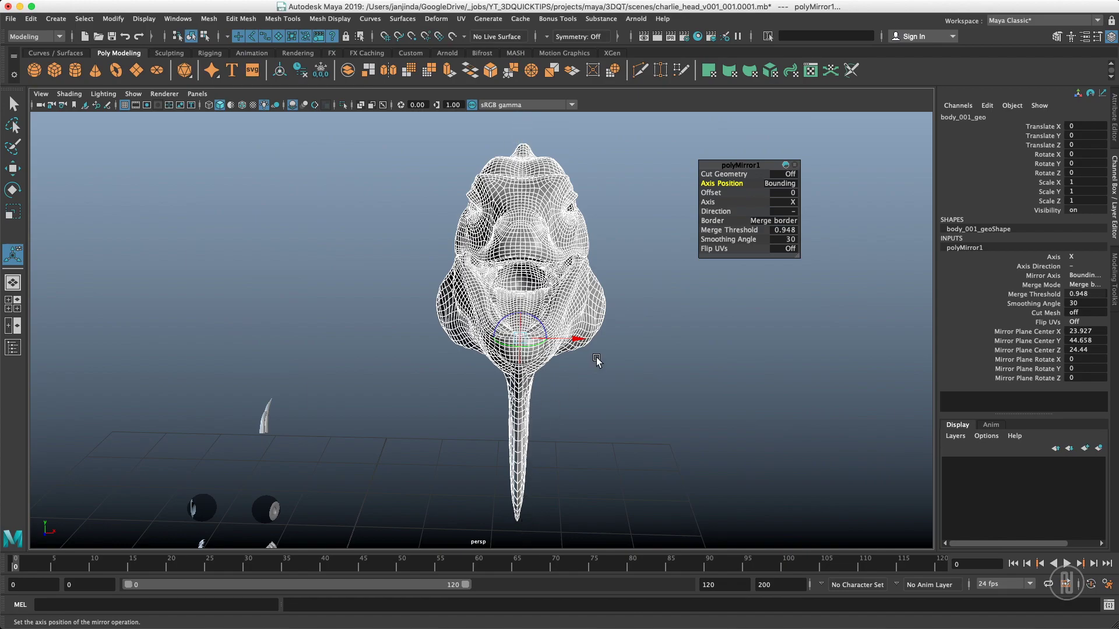
Undo the bounding-box mirror, the transform changes and the move, back to the original half body mesh at the origin
scroll(556, 329, "down", 6)
key("super+z")
key("super+z")
key("super+z")
key("super+z")
key("super+z")
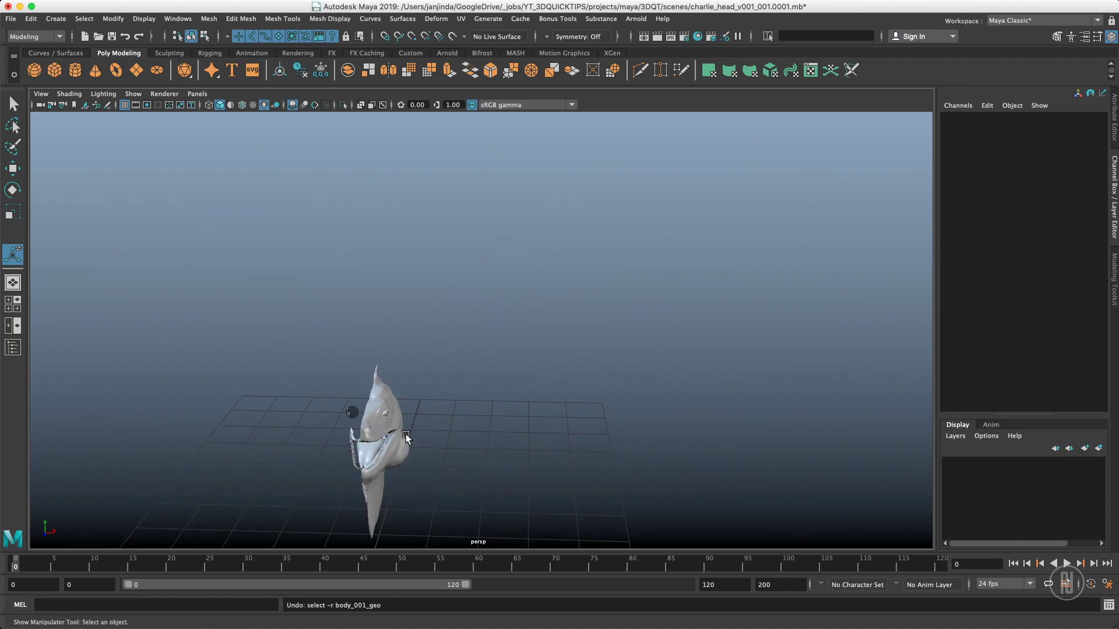
Mirror the original half body mesh across the world X axis into a complete head, and reselect it
left_click(406, 436)
key("f")
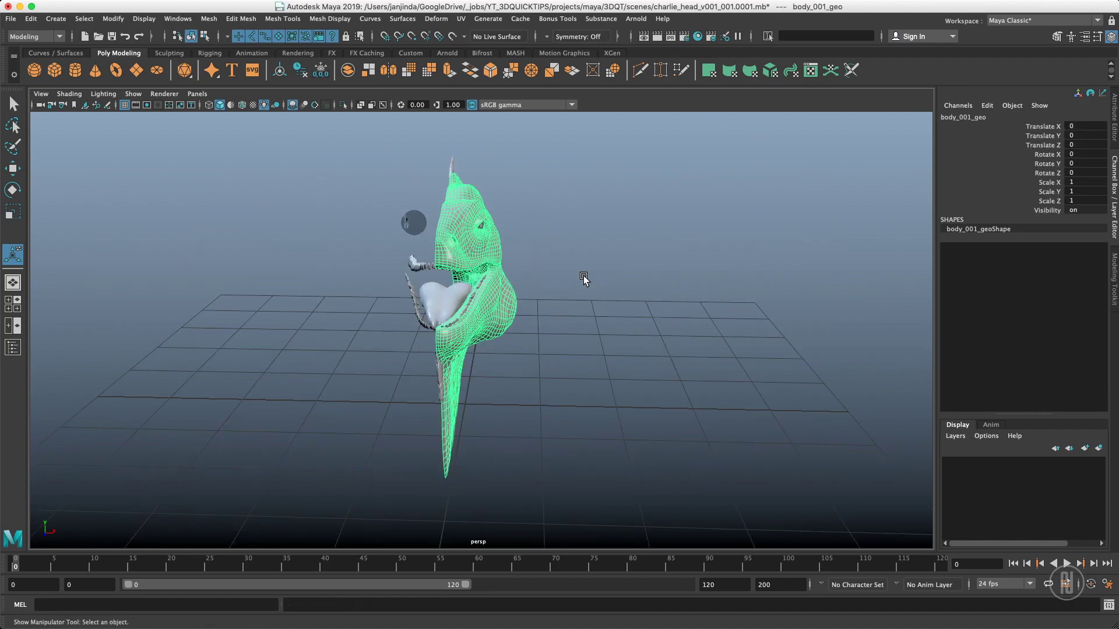
left_click_drag(604, 271, 570, 273, "alt")
right_click_drag(574, 270, 546, 401, "shift")
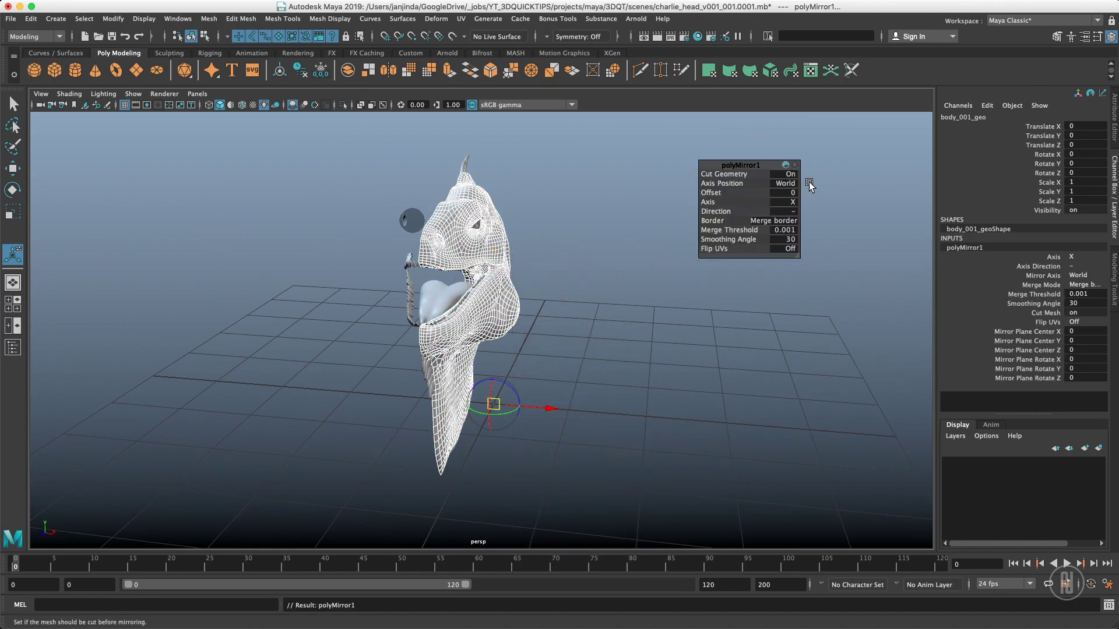
left_click(685, 198)
left_click(529, 322)
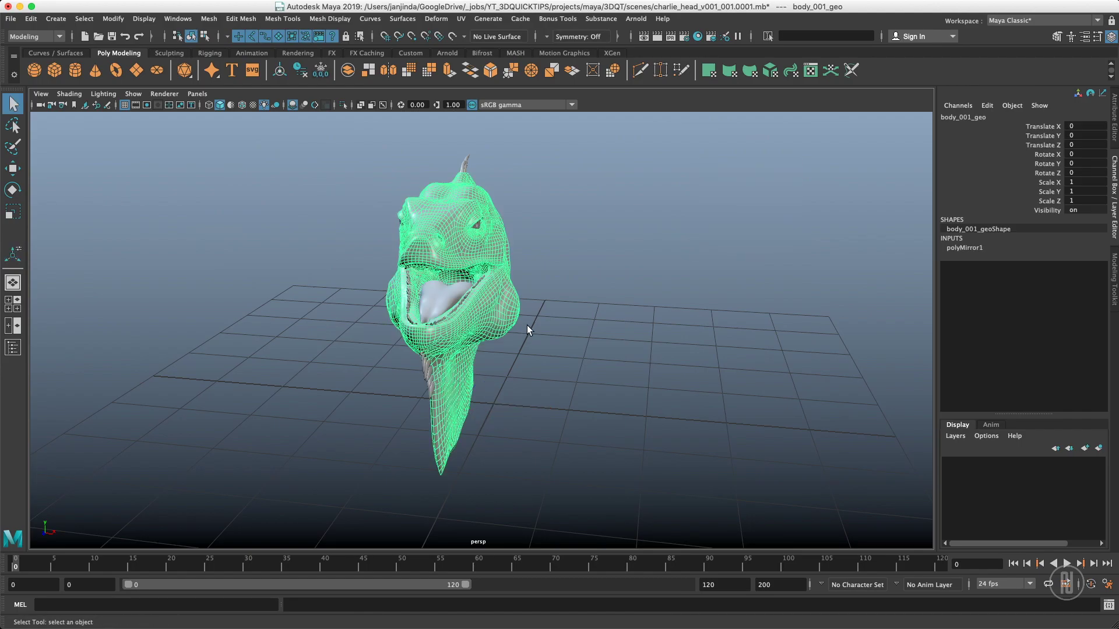
Delete the construction history of the complete head mesh
left_click_drag(529, 321, 674, 285, "alt")
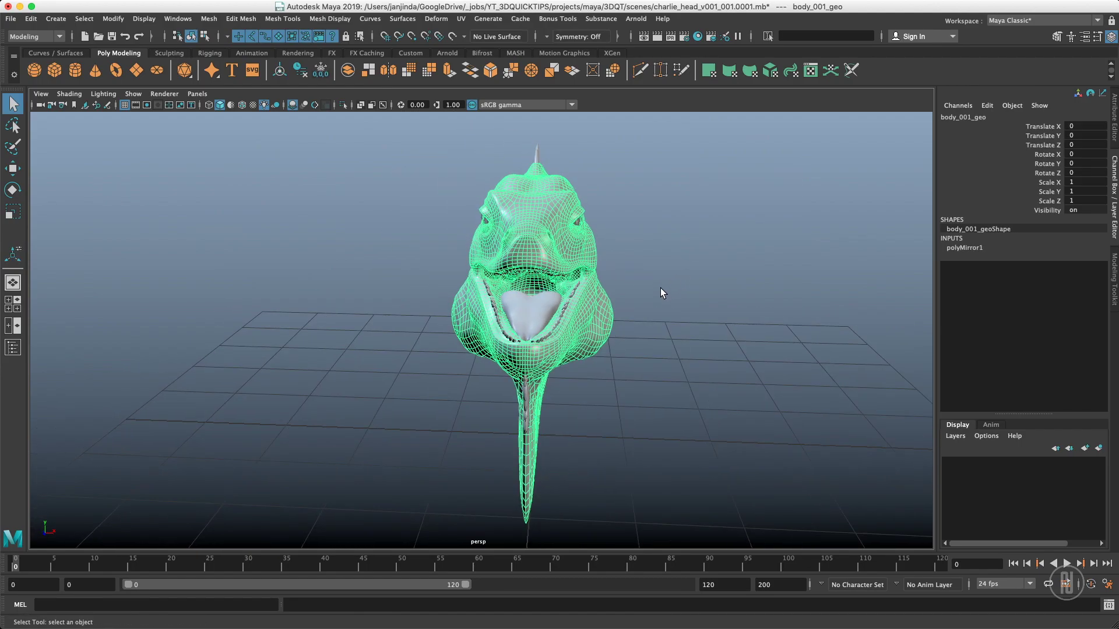
key("alt+shift+d")
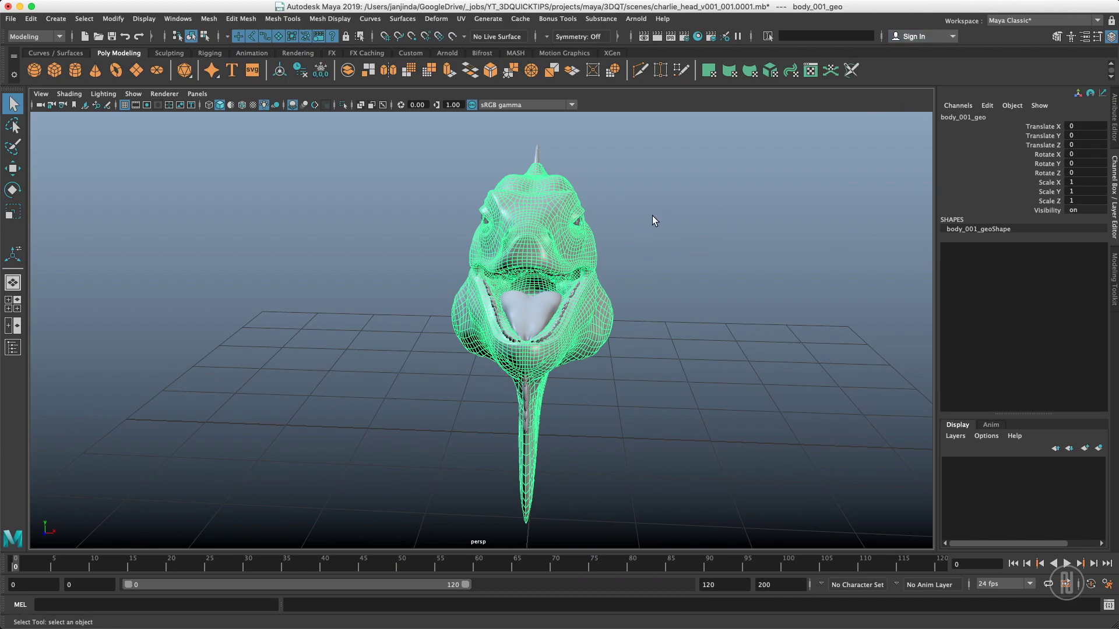
left_click_drag(653, 215, 580, 117, "alt")
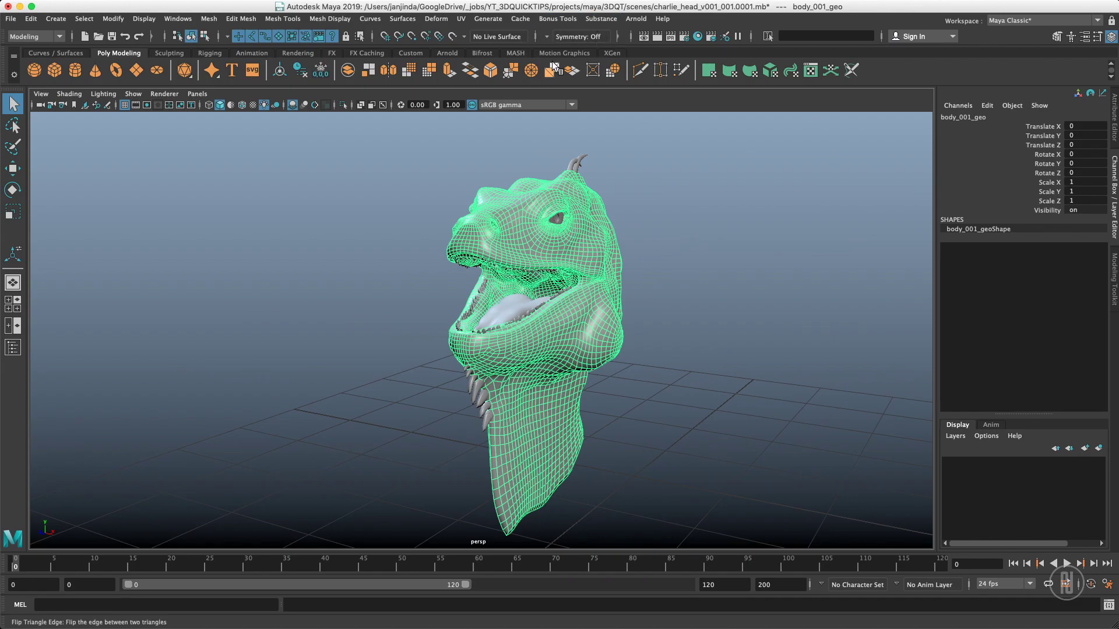
Open the Modeling Toolkit and the Move tool's settings, and expand the Symmetry Settings
left_click(1113, 293)
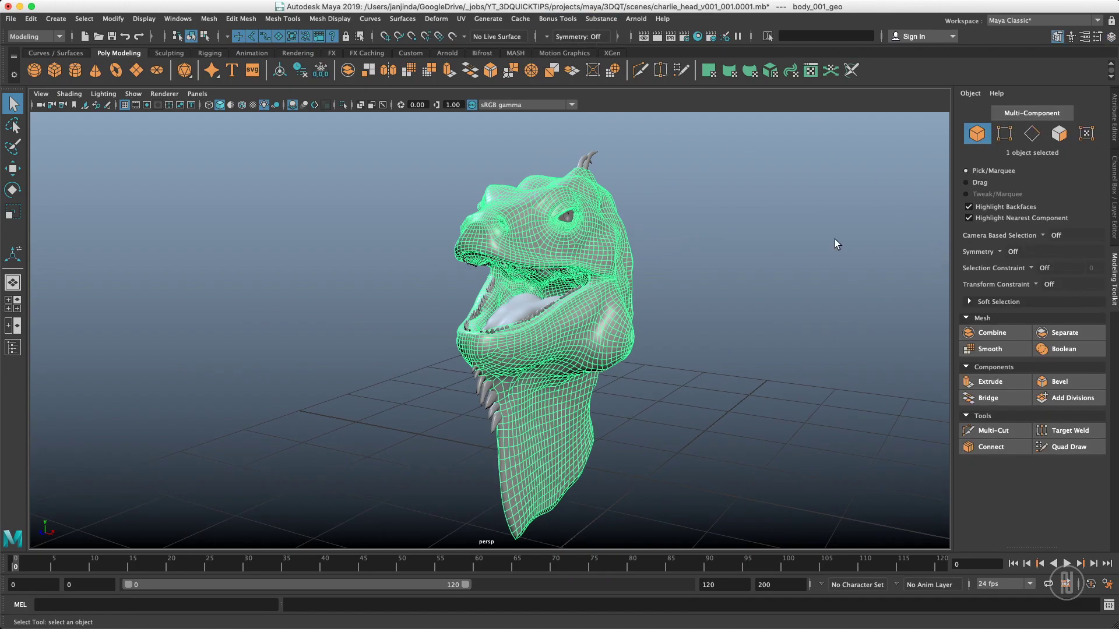
double_click(12, 168)
left_click(109, 349)
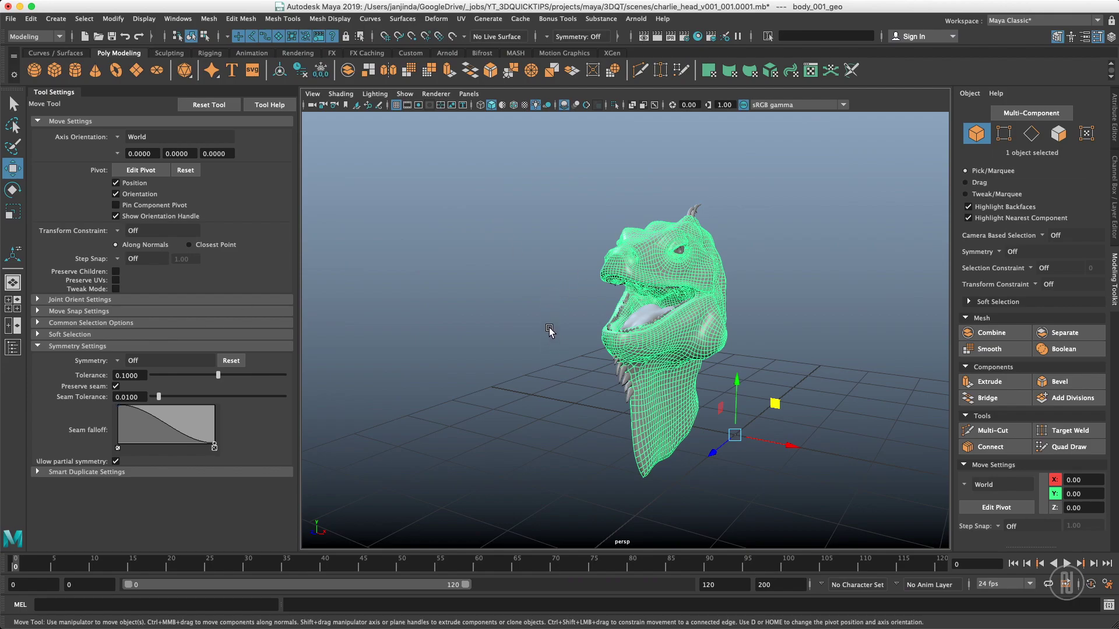
key("w")
left_click_drag(554, 342, 555, 299)
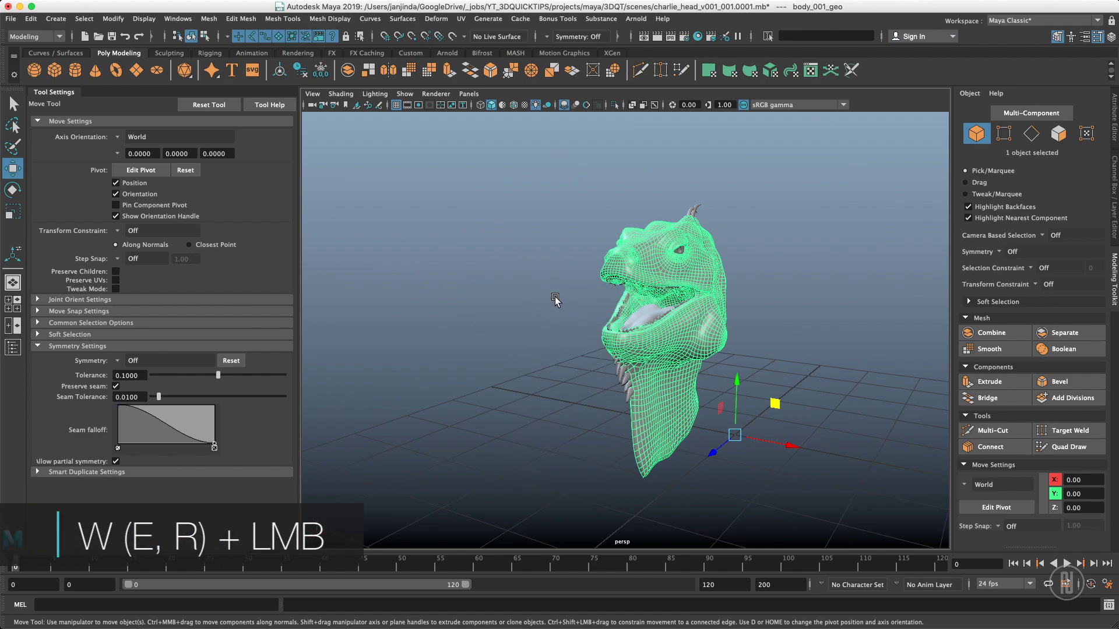
Review where else the symmetry options can be set, and close the Move tool's settings
left_click(546, 36)
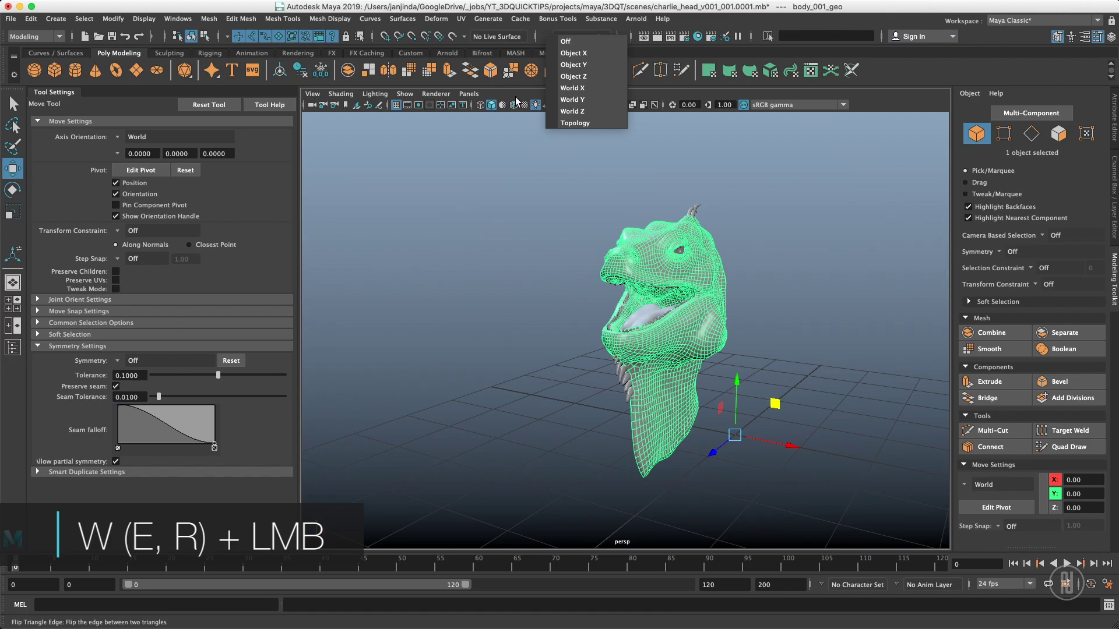
left_click(993, 250)
left_click(997, 251)
left_click(999, 252)
right_click(62, 92)
left_click(105, 137)
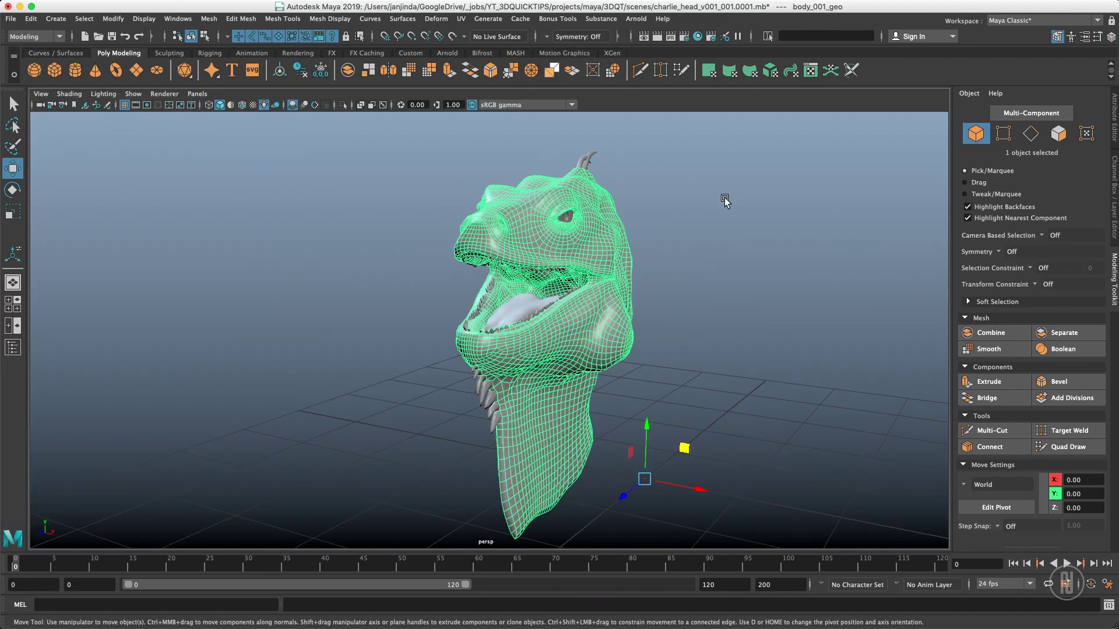
Switch the head mesh to edge component selection, with the snout seen from the front
key("q")
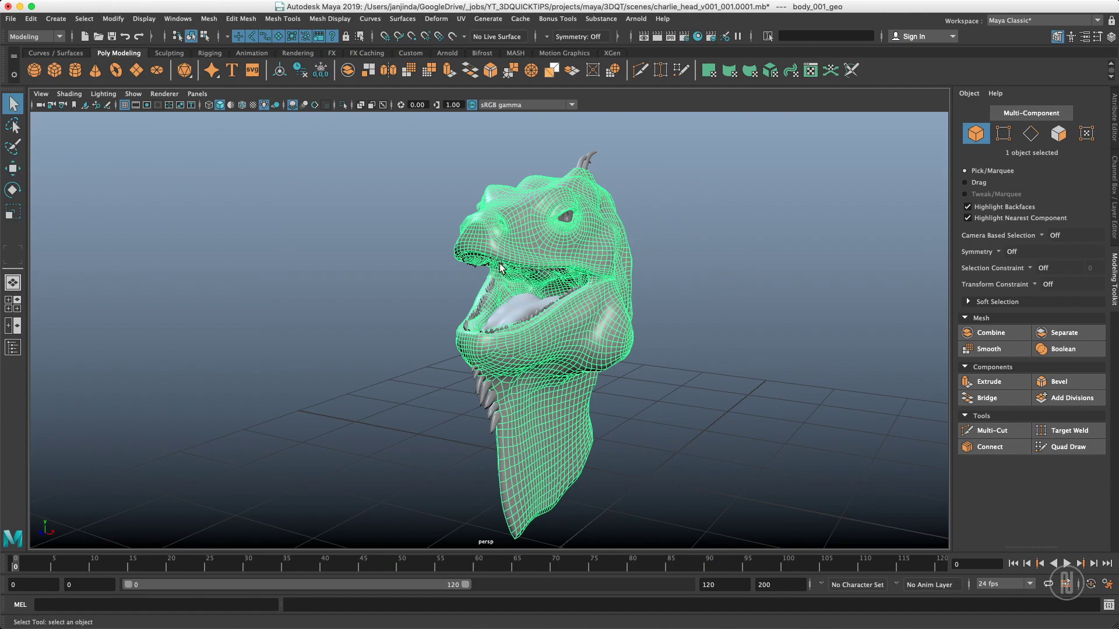
right_click_drag(500, 236, 567, 219, "alt")
middle_click_drag(513, 169, 520, 282, "alt")
left_click_drag(520, 282, 659, 274, "alt")
right_click_drag(659, 275, 679, 288, "alt")
left_click_drag(680, 288, 691, 288, "alt")
middle_click_drag(692, 288, 628, 290, "alt")
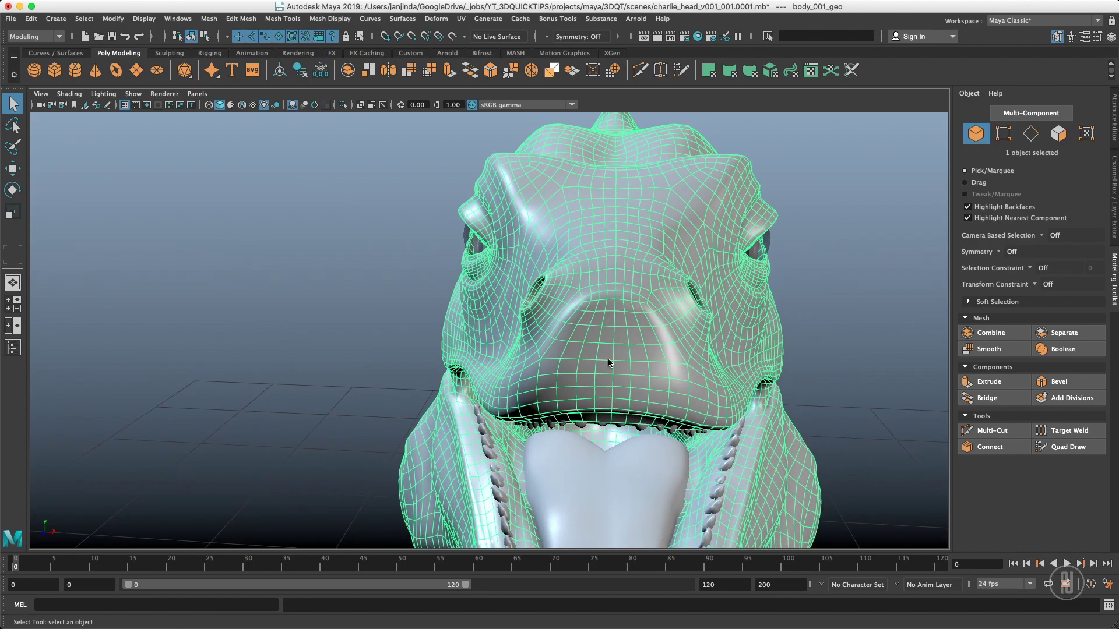
right_click_drag(608, 352, 616, 312)
middle_click_drag(617, 311, 576, 315, "alt")
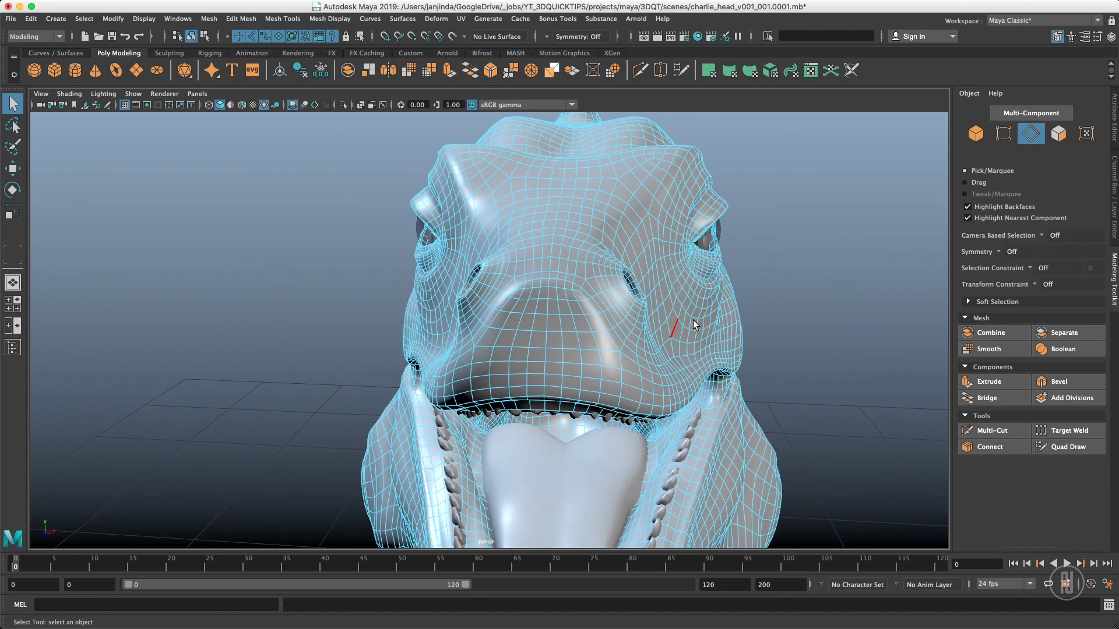
Turn on topology symmetry for the head mesh, using an edge on the snout's center line as the symmetry edge
key("w")
left_click(823, 302)
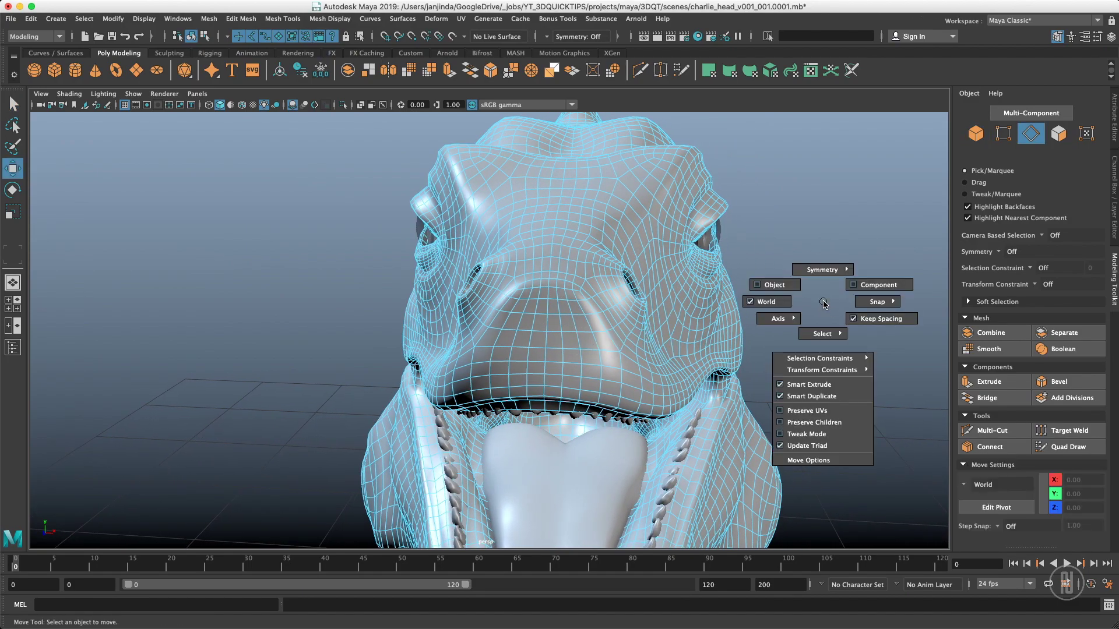
left_click_drag(823, 302, 901, 216)
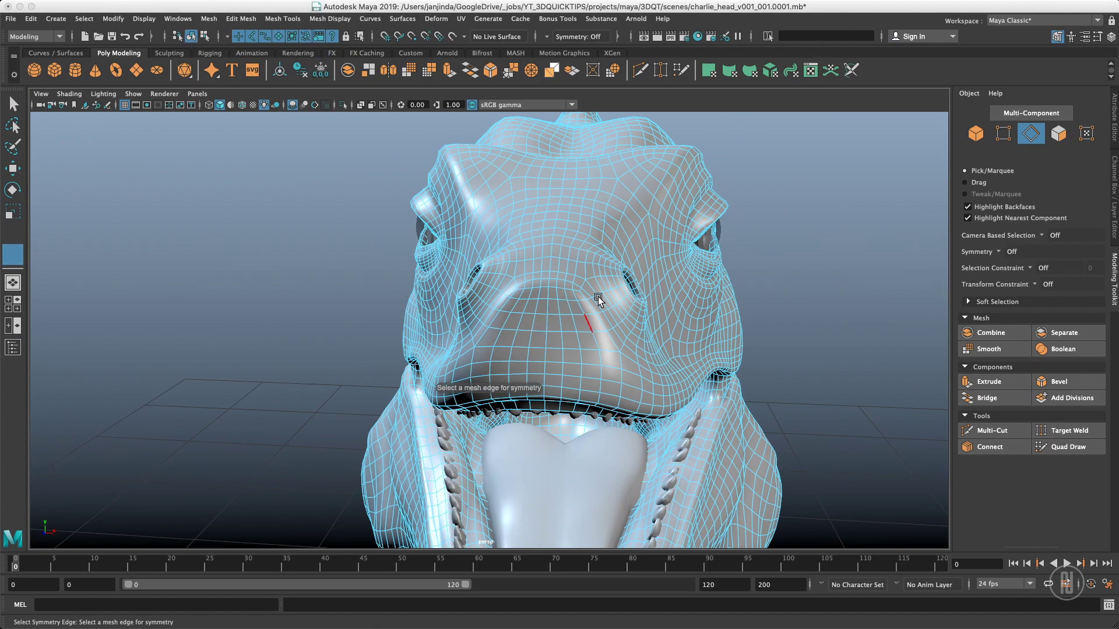
left_click(546, 339)
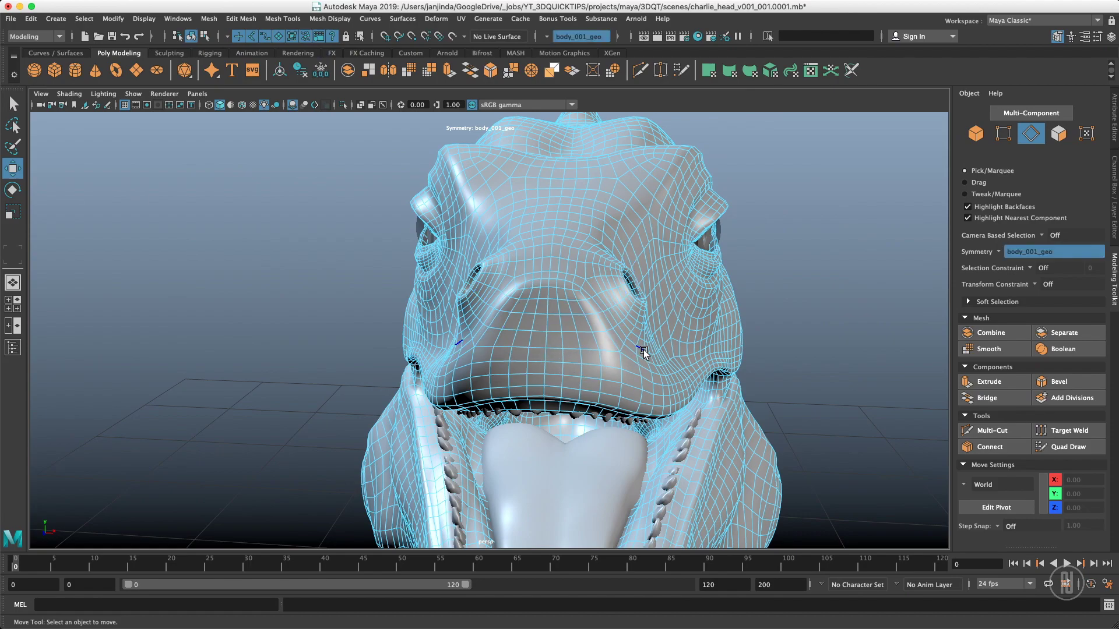
Test the topology symmetry by moving a face above the eye with soft selection in face mode, and undo the move
right_click_drag(641, 352, 587, 345, "alt")
left_click_drag(587, 344, 612, 351, "alt")
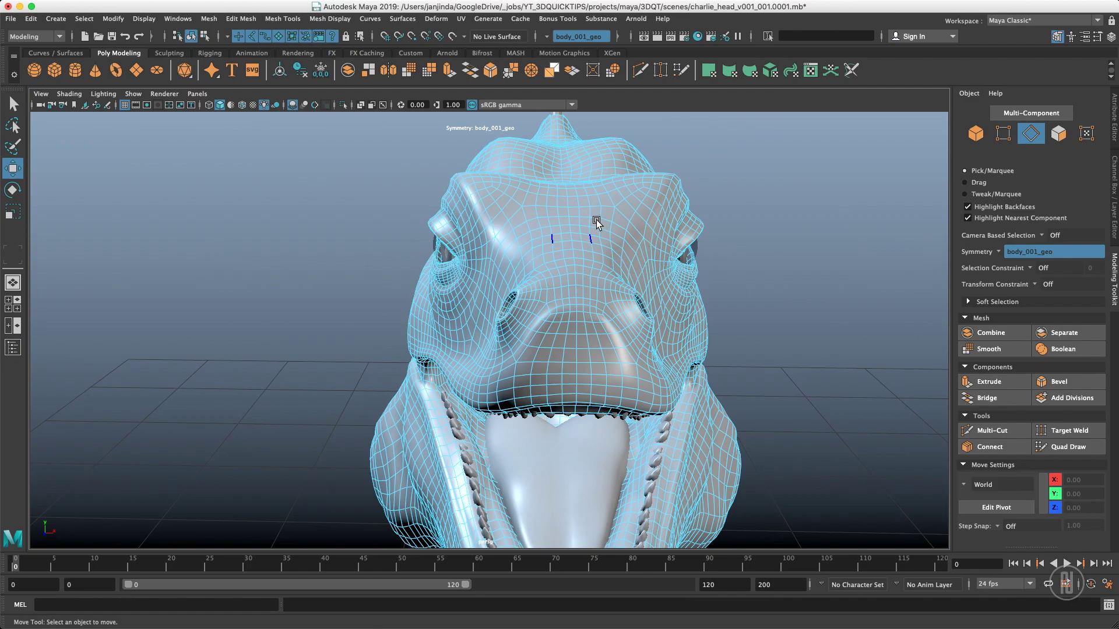
left_click_drag(609, 225, 620, 216, "alt")
right_click_drag(617, 263, 615, 260)
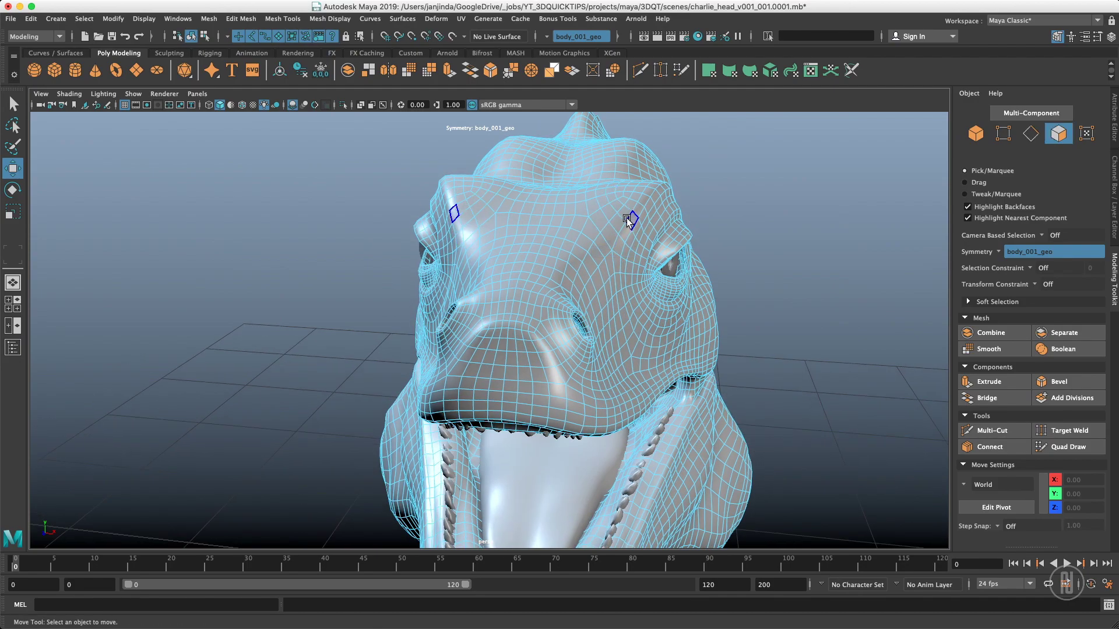
mouse_move(627, 218)
right_mouse_down()
mouse_move(607, 213)
mouse_move(607, 224)
right_mouse_up()
left_click(631, 221)
key("b")
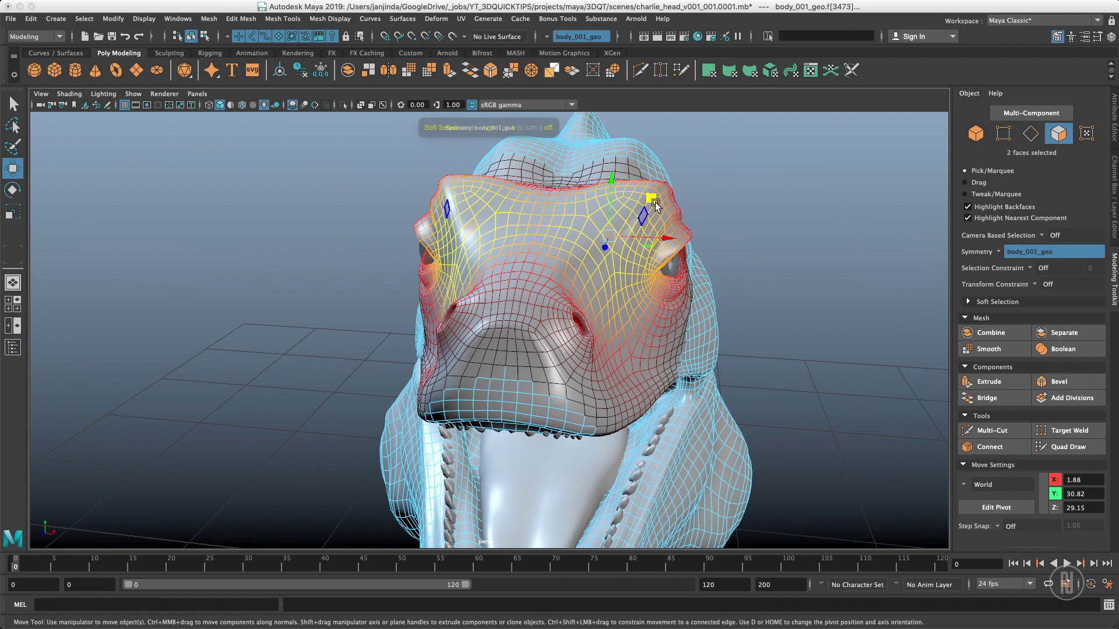
mouse_move(612, 232)
middle_mouse_down()
mouse_move(561, 233)
mouse_move(632, 240)
mouse_move(547, 239)
mouse_move(610, 266)
mouse_move(558, 251)
mouse_move(595, 224)
middle_mouse_up()
key("super+z")
left_click(545, 244)
key("super+z")
Turn off soft selection and return the head mesh to edge component selection with the Select tool
key("q")
right_click_drag(609, 233, 624, 223)
left_click_drag(624, 233, 599, 257, "alt")
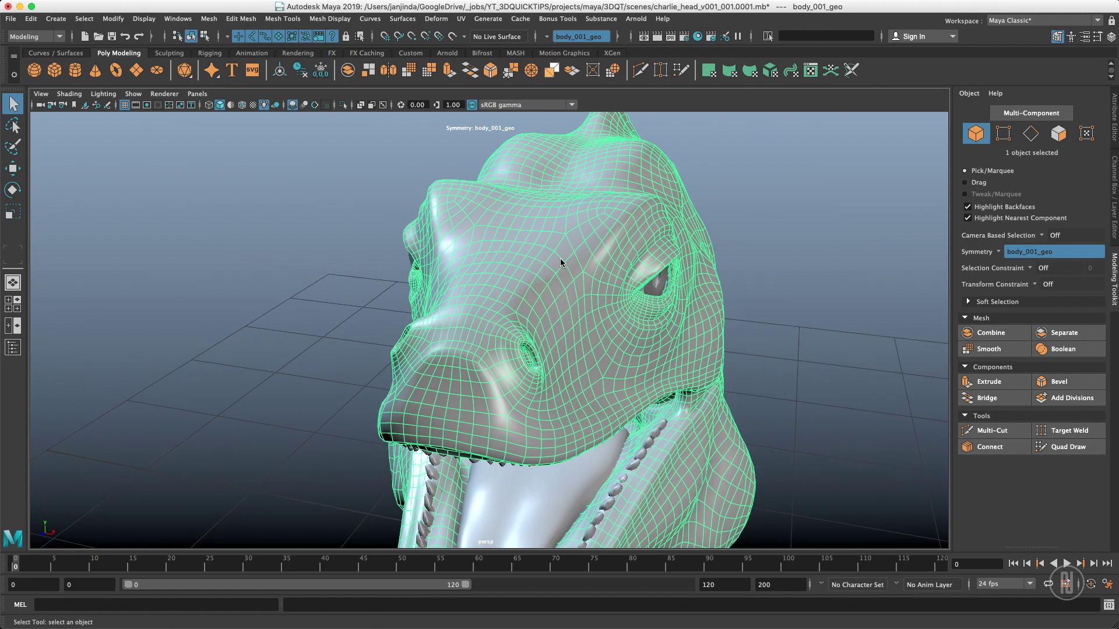
key("F10")
key("b")
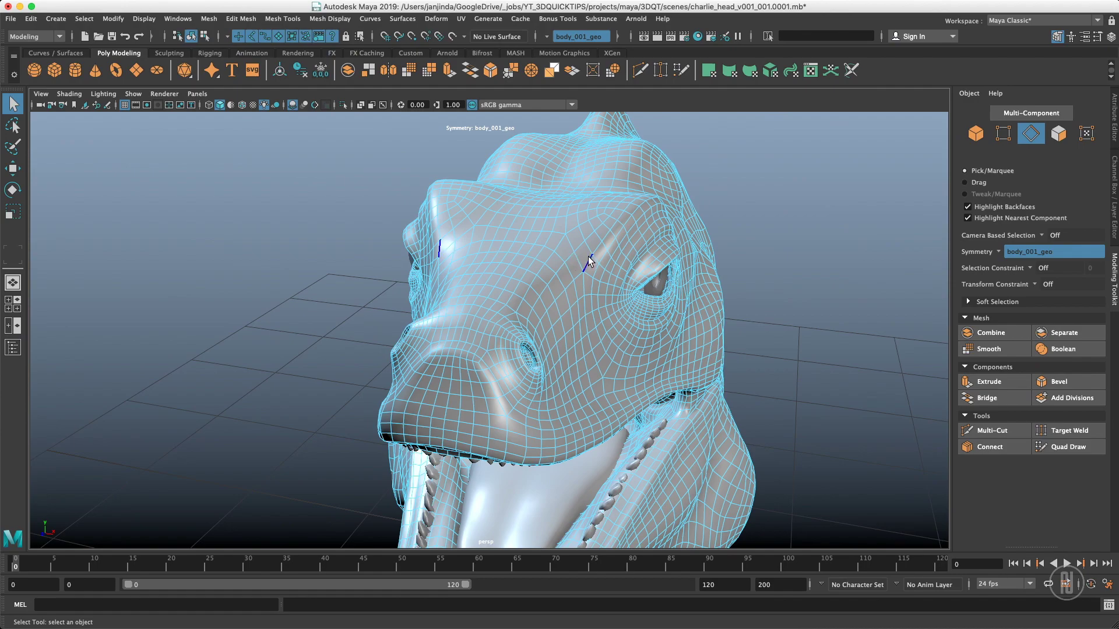
Try beveling a symmetric pair of edge loops running along the snout, and undo the bevel
left_click_drag(590, 256, 616, 266, "alt")
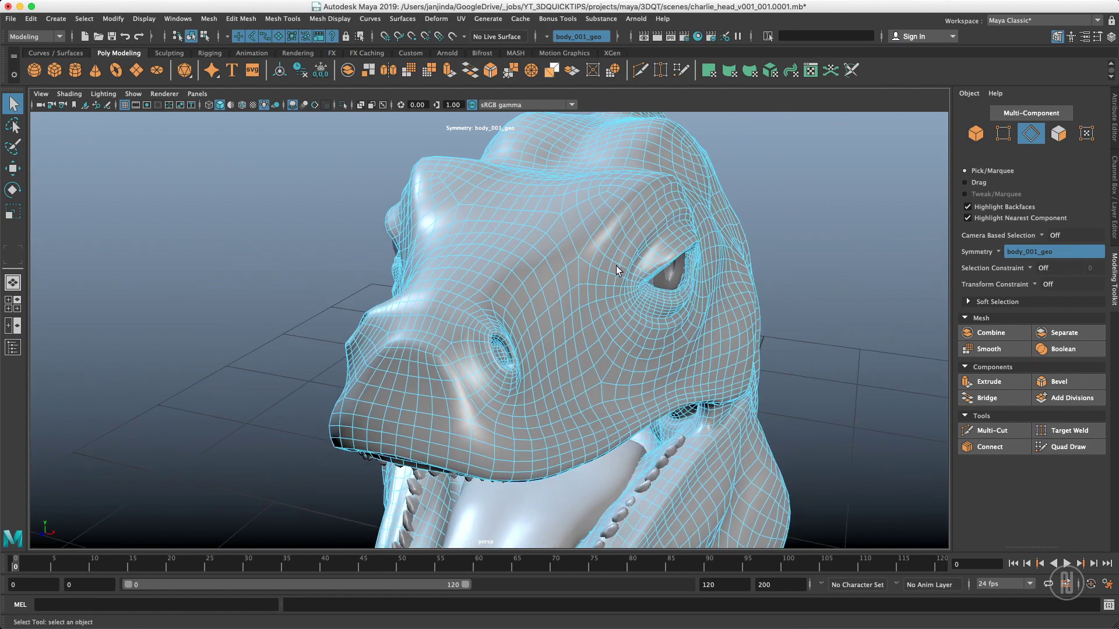
left_click(584, 364)
left_click_drag(584, 364, 606, 352, "alt")
double_click(563, 442)
middle_click_drag(575, 407, 577, 352, "alt")
double_click(538, 373)
left_click_drag(556, 362, 507, 289, "alt")
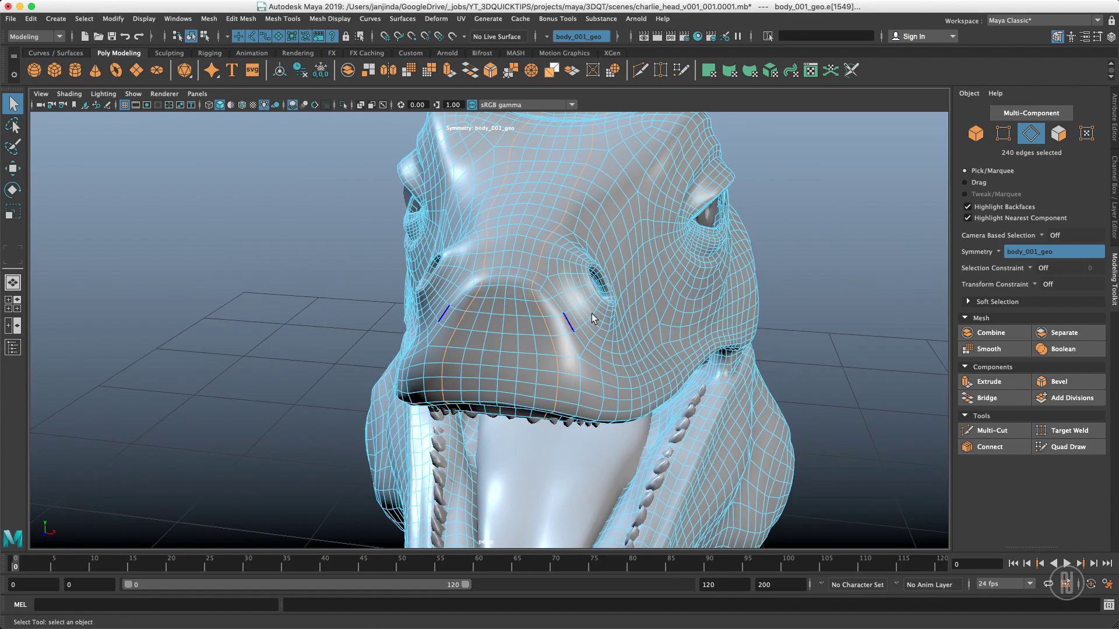
right_click_drag(558, 366, 611, 366, "shift")
left_click_drag(611, 366, 609, 345, "alt")
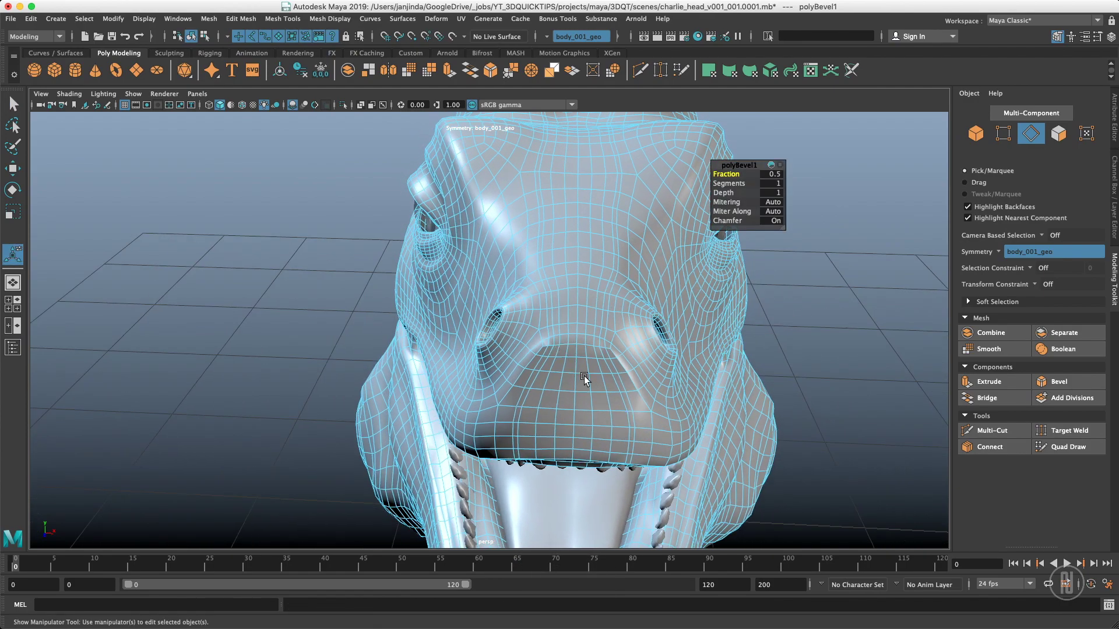
key("q")
left_click(612, 350)
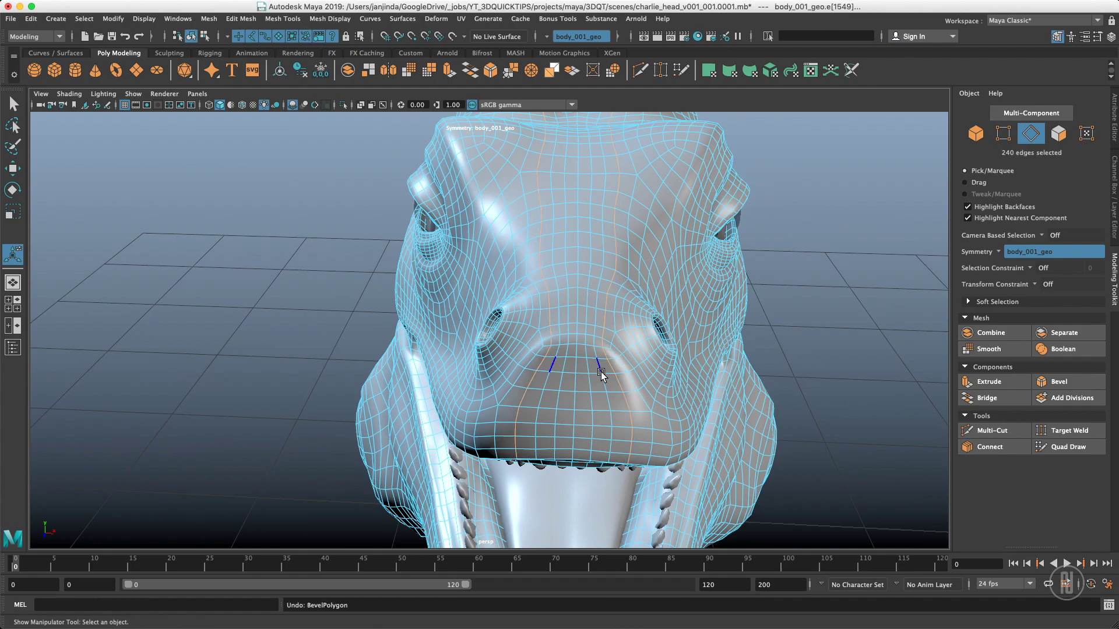
Try splitting the edge ring of a mirrored edge pair on the snout with the Edge Ring Utilities, and undo it
left_click_drag(600, 397, 565, 338, "alt")
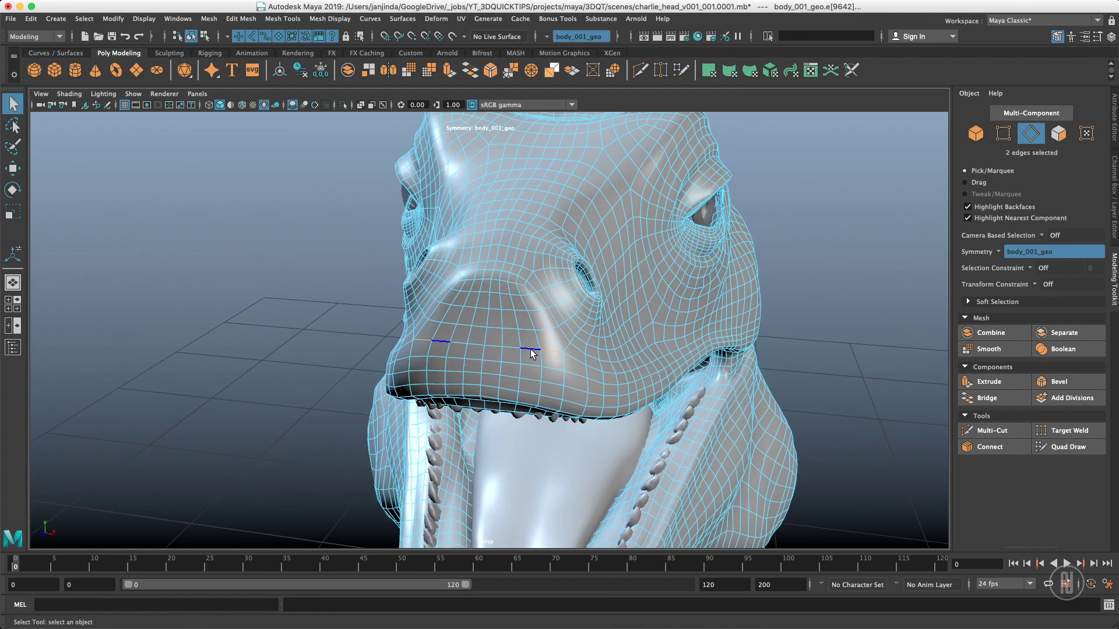
left_click(553, 351)
left_click(567, 306)
left_click(551, 368)
left_click(553, 352)
right_click(552, 356, "ctrl")
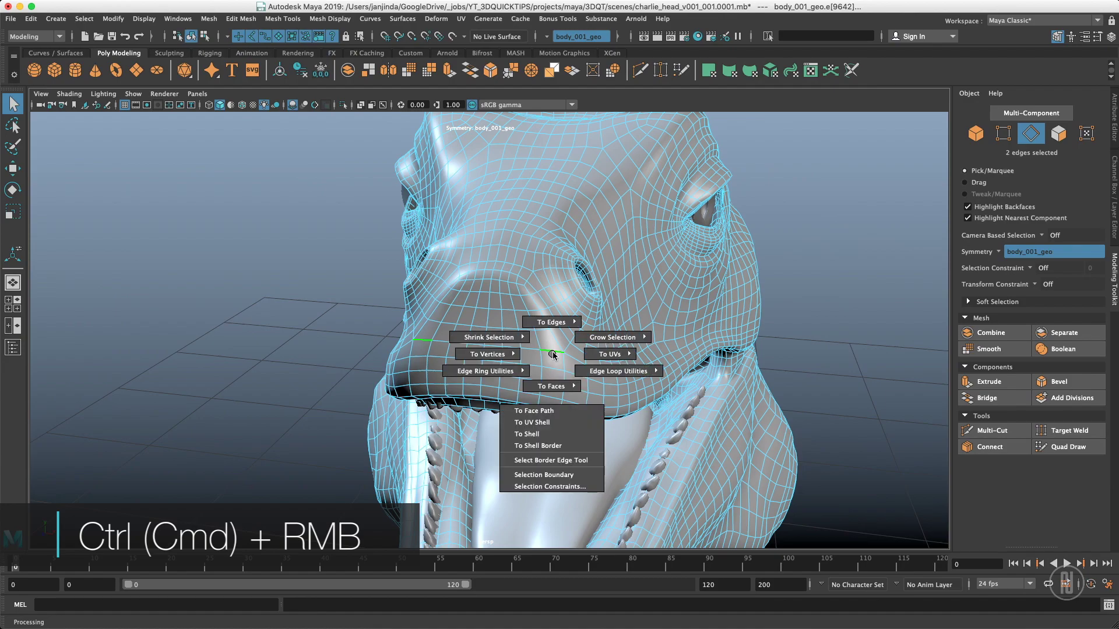
right_click_drag(556, 359, 572, 399, "ctrl")
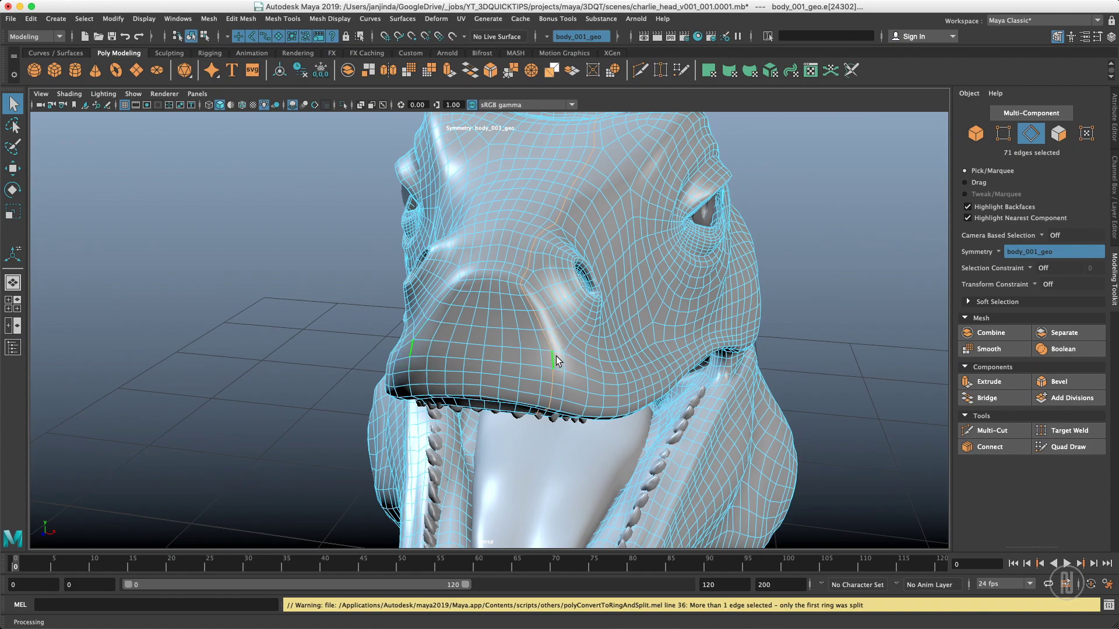
key("ctrl+z")
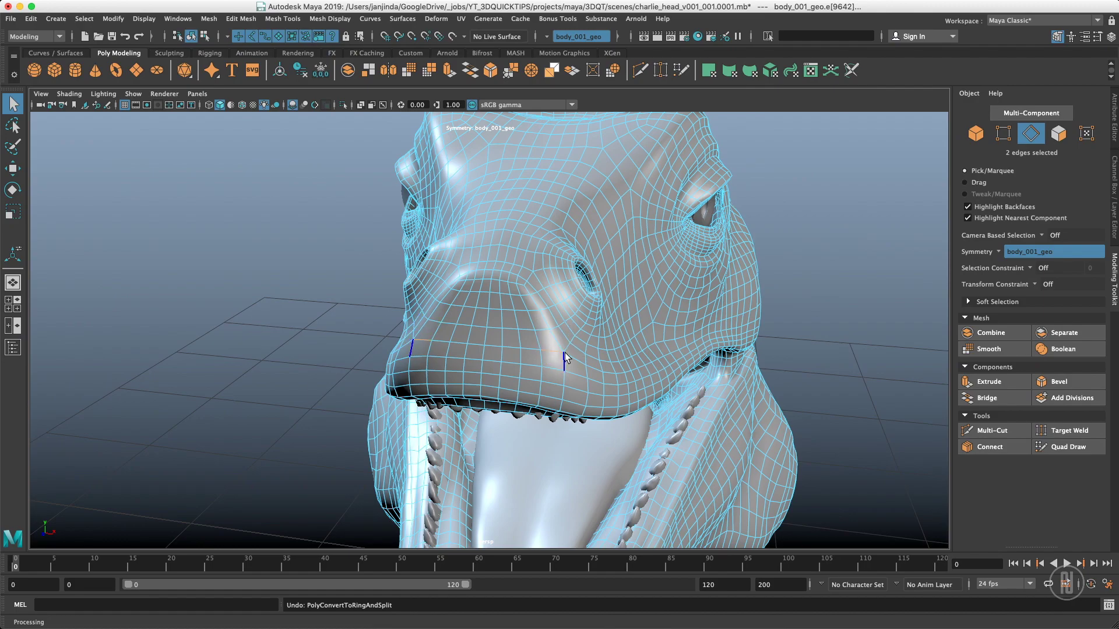
Insert centered edge loops symmetrically on both sides of the snout with the Multi-Cut tool
left_click_drag(571, 335, 581, 339, "alt")
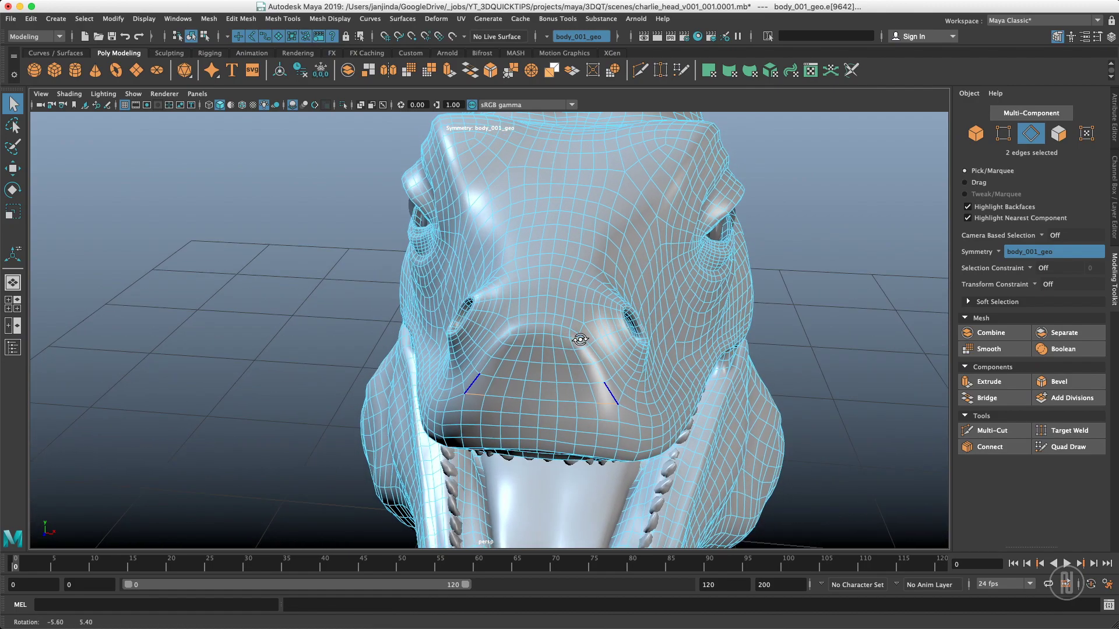
middle_click_drag(586, 334, 563, 334, "alt")
mouse_move(562, 334)
left_mouse_down("alt")
mouse_move(554, 367)
mouse_move(559, 344)
left_mouse_up("alt")
right_click_drag(571, 353, 504, 358, "shift")
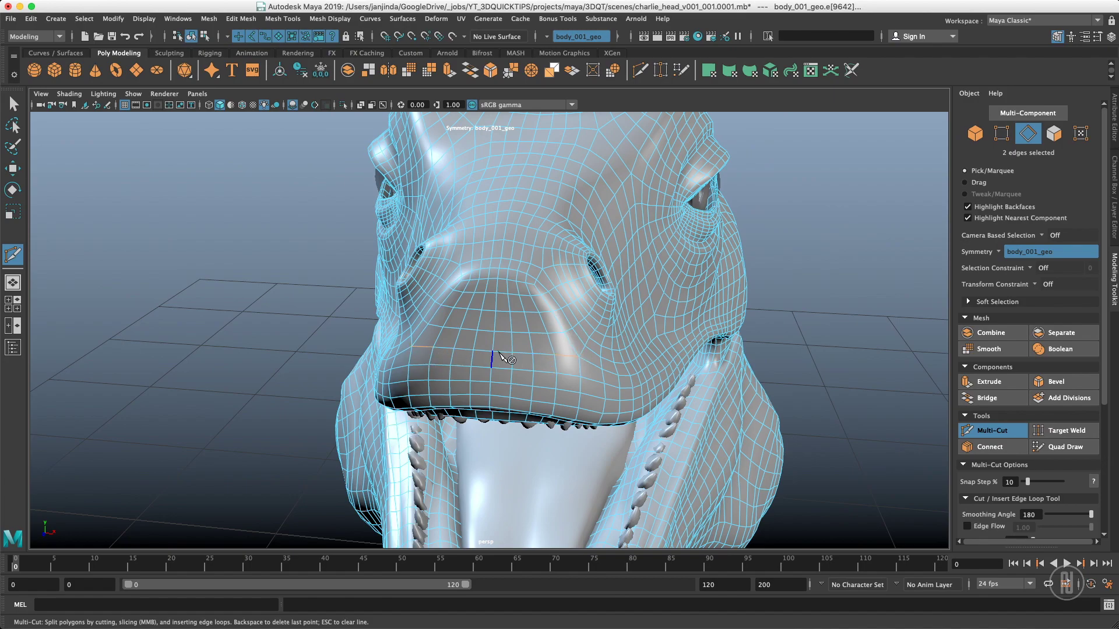
left_click(565, 358)
right_click_drag(575, 350, 592, 362, "alt")
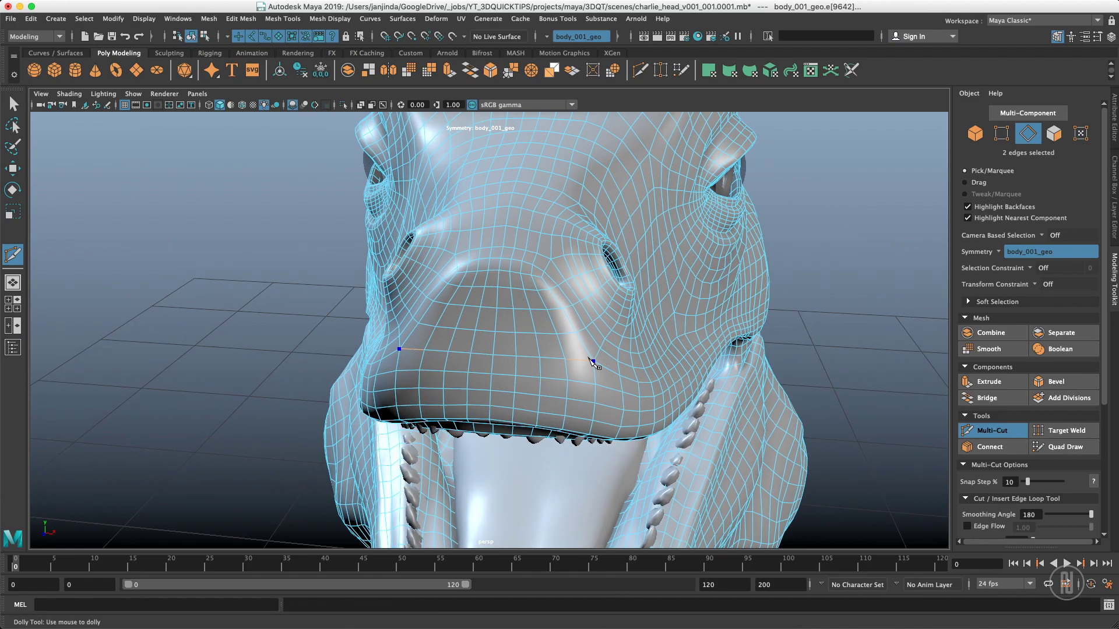
middle_click(577, 361, "ctrl")
left_click_drag(648, 322, 514, 361, "alt")
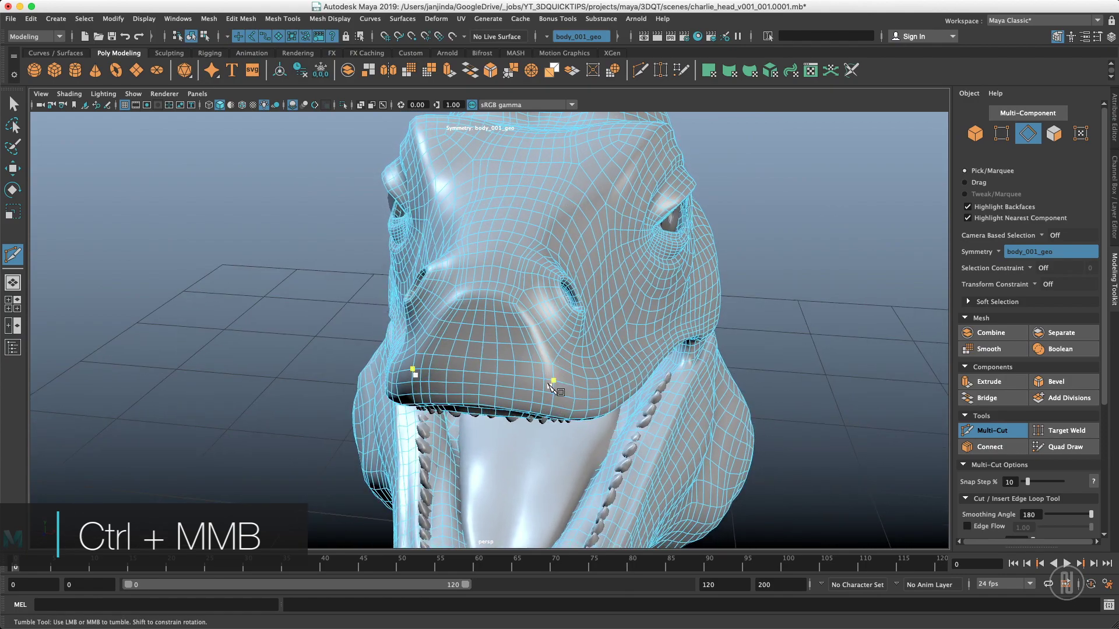
key("q")
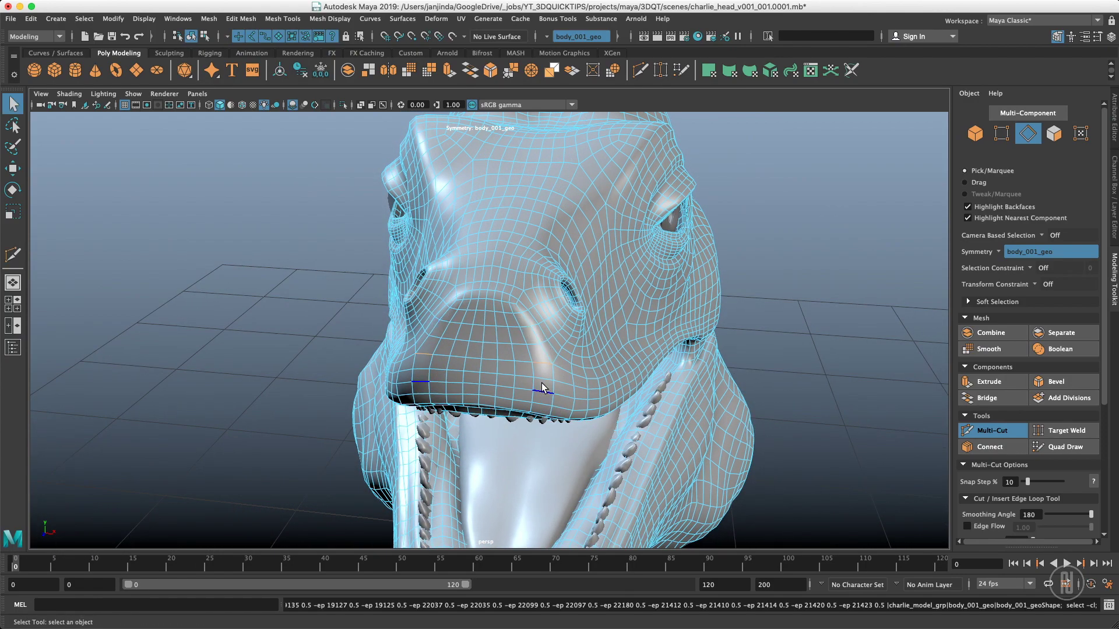
Select mirrored edges on the snout and review the edge editing commands available for them
left_click(542, 364)
right_click_drag(521, 384, 543, 398, "shift")
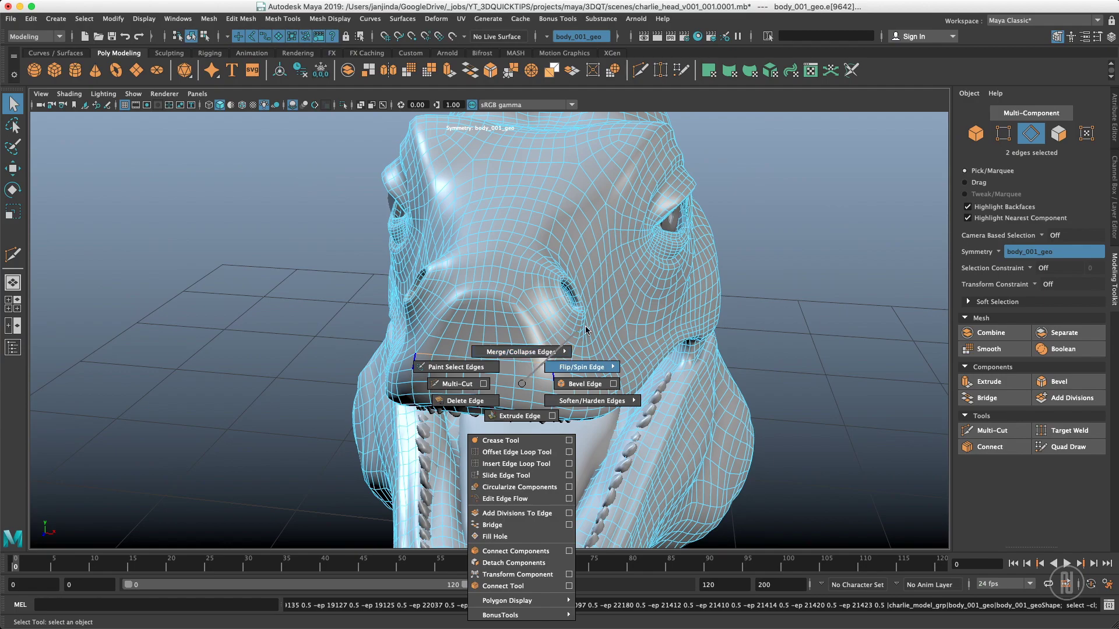
right_click_drag(521, 384, 560, 343, "shift")
left_click_drag(569, 370, 533, 359, "alt")
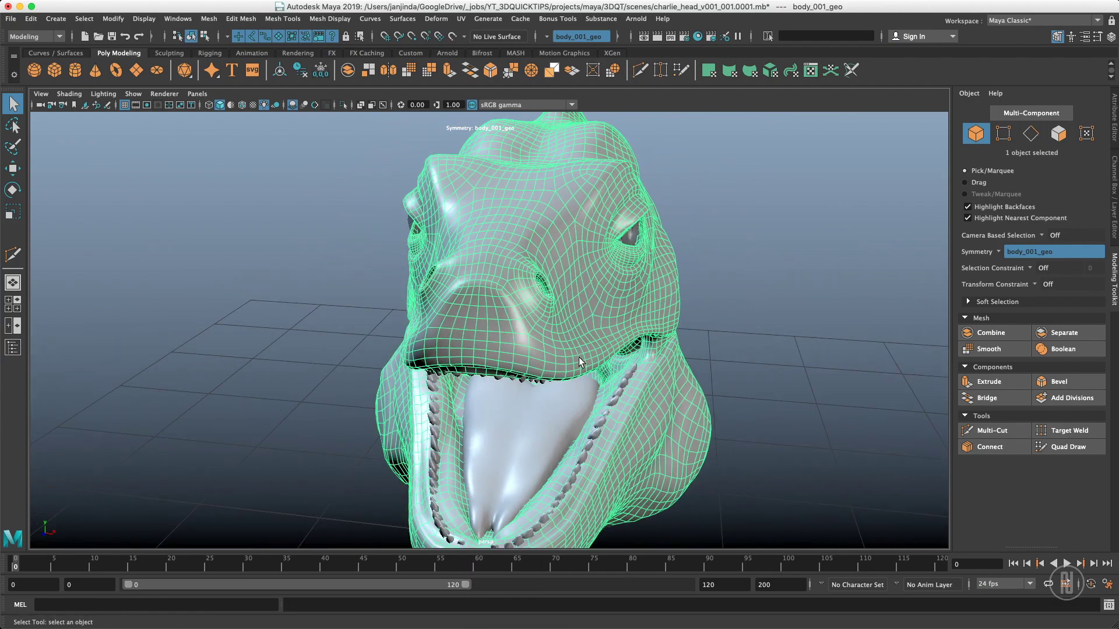
left_click_drag(581, 322, 583, 353, "alt")
key("F10")
left_click(519, 304)
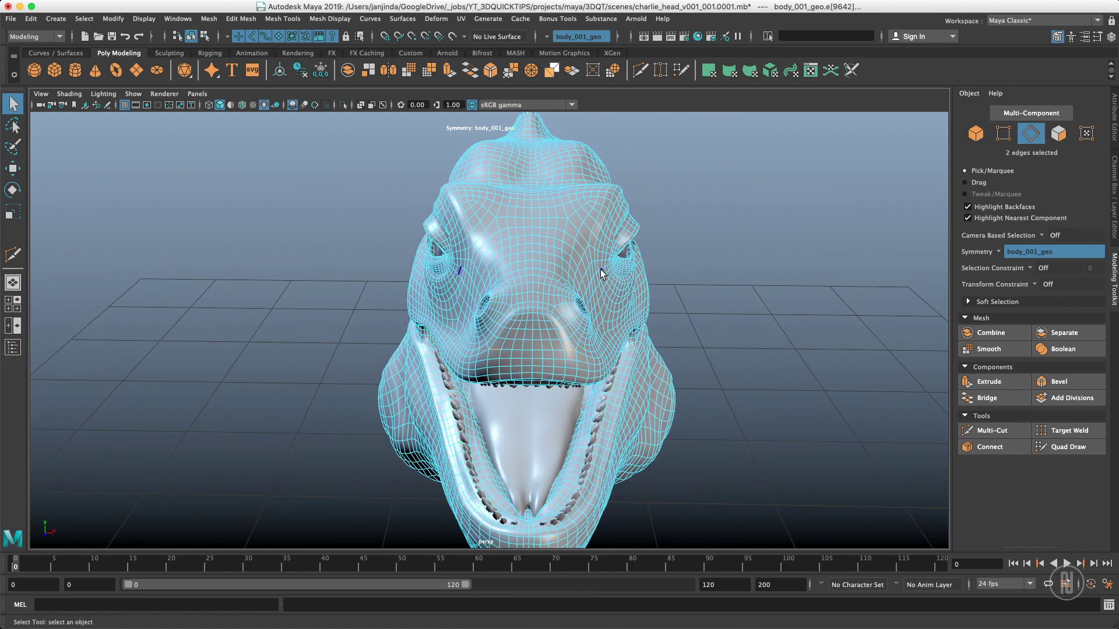
left_click(568, 339)
Select the lower teeth mesh in object mode and isolate it, seen from the front
right_click_drag(552, 356, 621, 324)
middle_click_drag(622, 326, 602, 285, "alt")
left_click_drag(602, 366, 544, 365, "alt")
middle_click_drag(551, 356, 543, 274, "alt")
left_click_drag(543, 332, 550, 369, "alt")
left_click(564, 377)
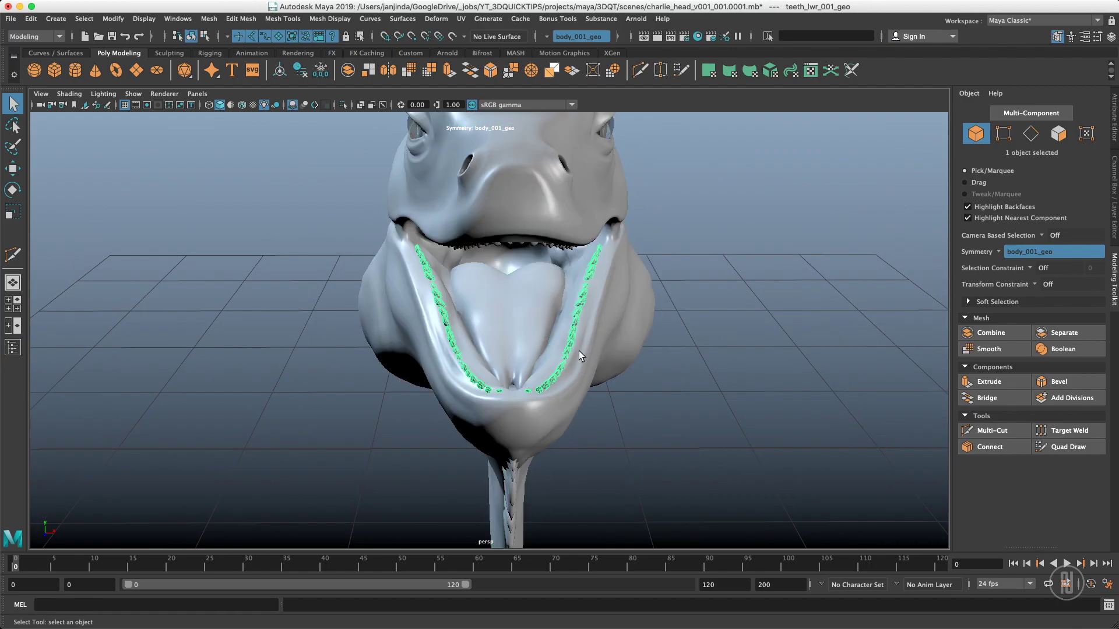
key("ctrl+1")
right_click_drag(606, 331, 637, 362, "alt")
left_click_drag(636, 361, 627, 335, "alt")
right_click_drag(627, 335, 661, 324, "alt")
left_click_drag(661, 324, 540, 360, "alt")
right_click_drag(541, 360, 584, 399, "alt")
Turn on topology symmetry for the lower teeth, using a center edge on the front tooth as the symmetry edge
key("w")
left_click(547, 421)
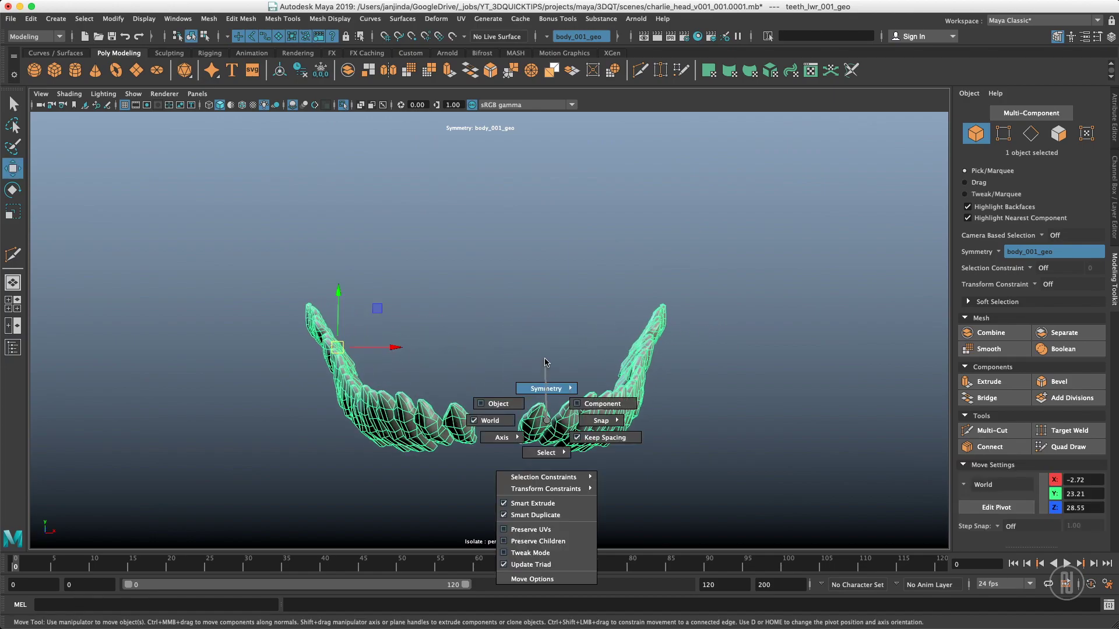
left_click_drag(544, 362, 597, 344)
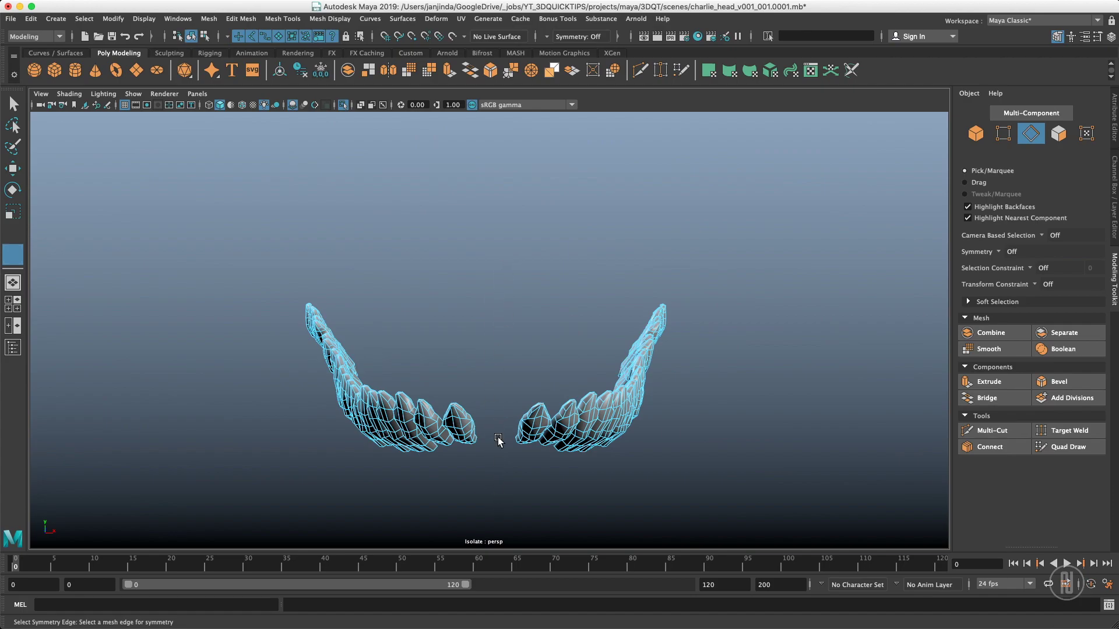
left_click_drag(565, 385, 514, 335, "alt")
right_click_drag(515, 334, 539, 329, "alt")
middle_click_drag(540, 329, 620, 397, "alt")
left_click_drag(620, 396, 601, 379, "alt")
right_click_drag(600, 379, 623, 365, "alt")
left_click_drag(623, 369, 542, 343, "alt")
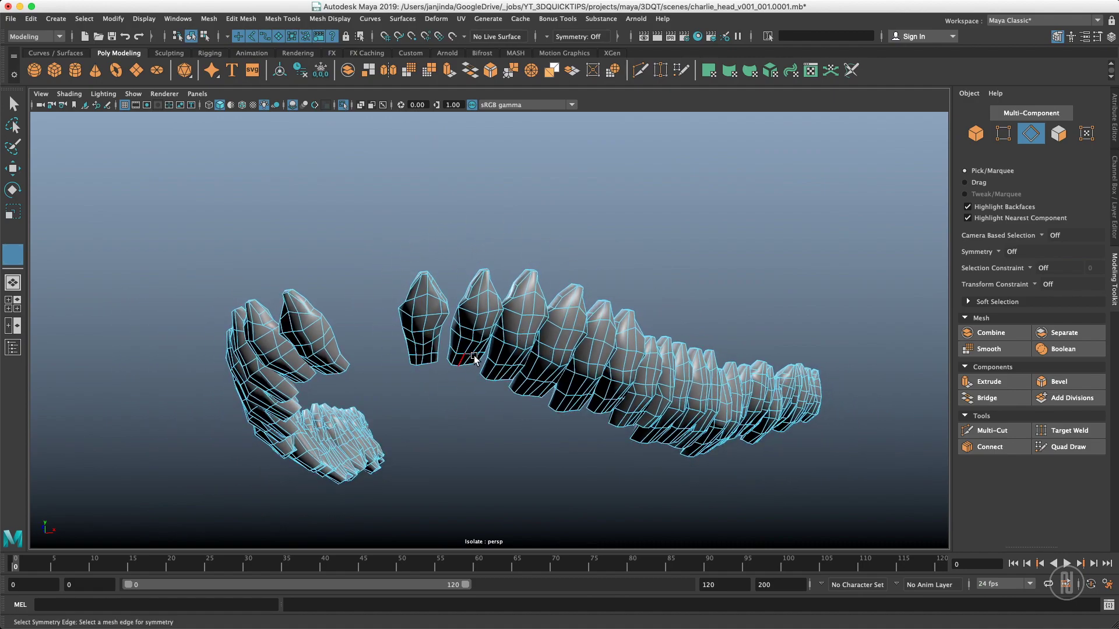
left_click(428, 309)
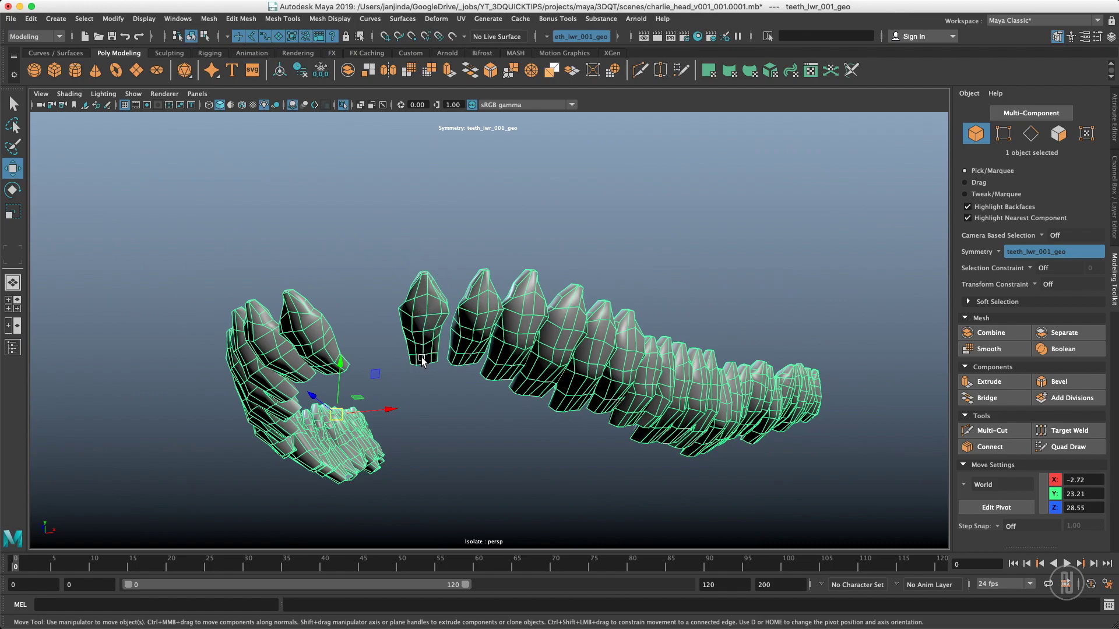
Test the tooth's symmetry in vertex mode by moving a vertex pair at its tip, and undo the move
key("F9")
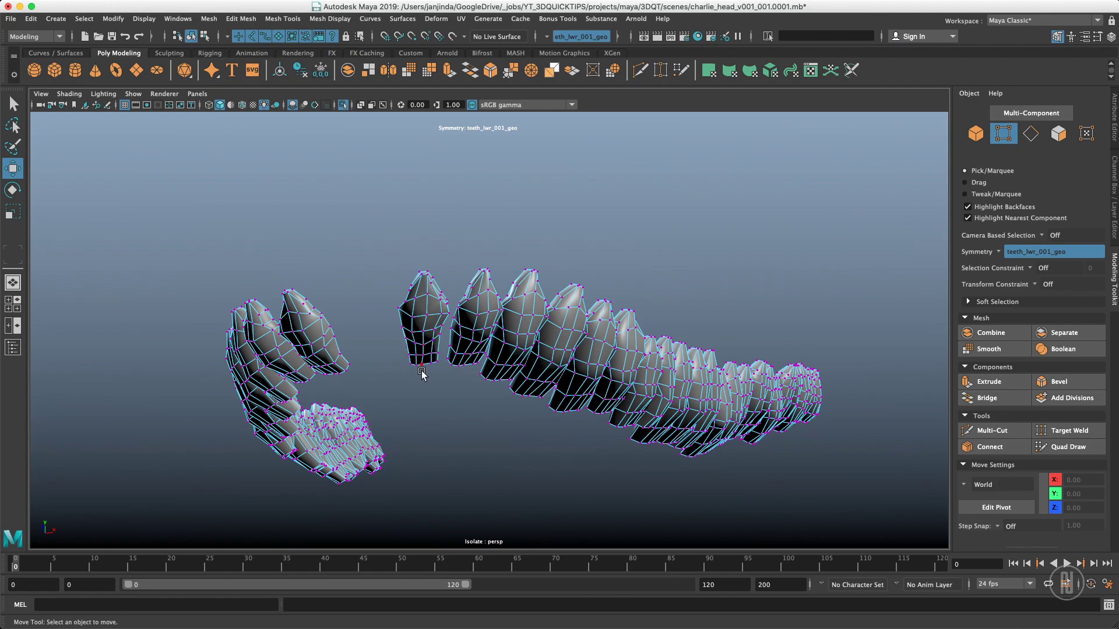
right_click_drag(444, 288, 490, 282, "alt")
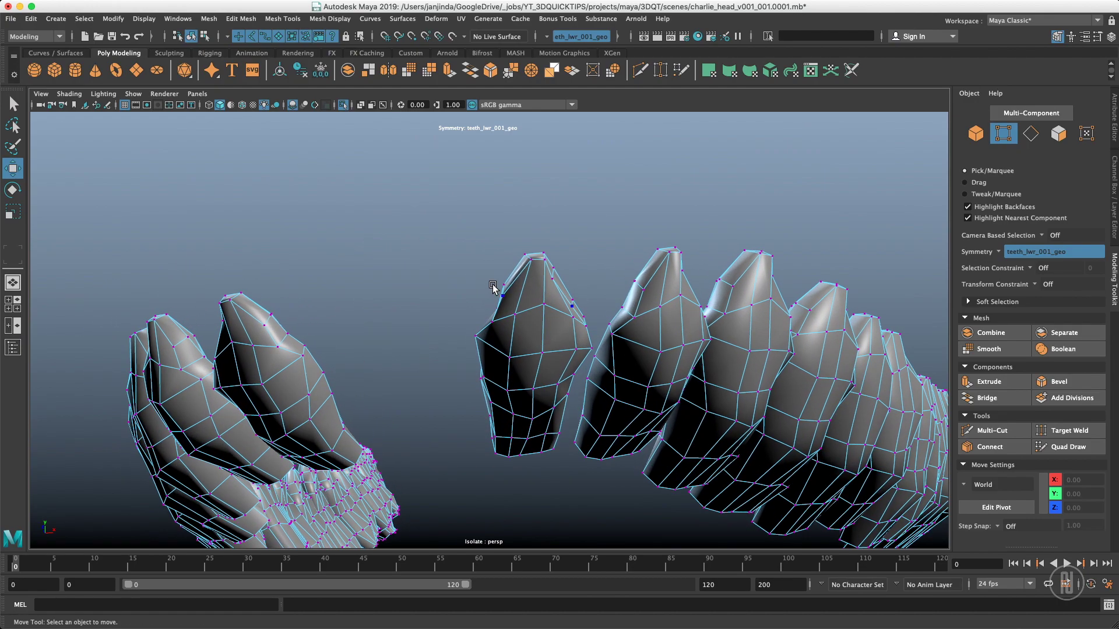
left_click(511, 255)
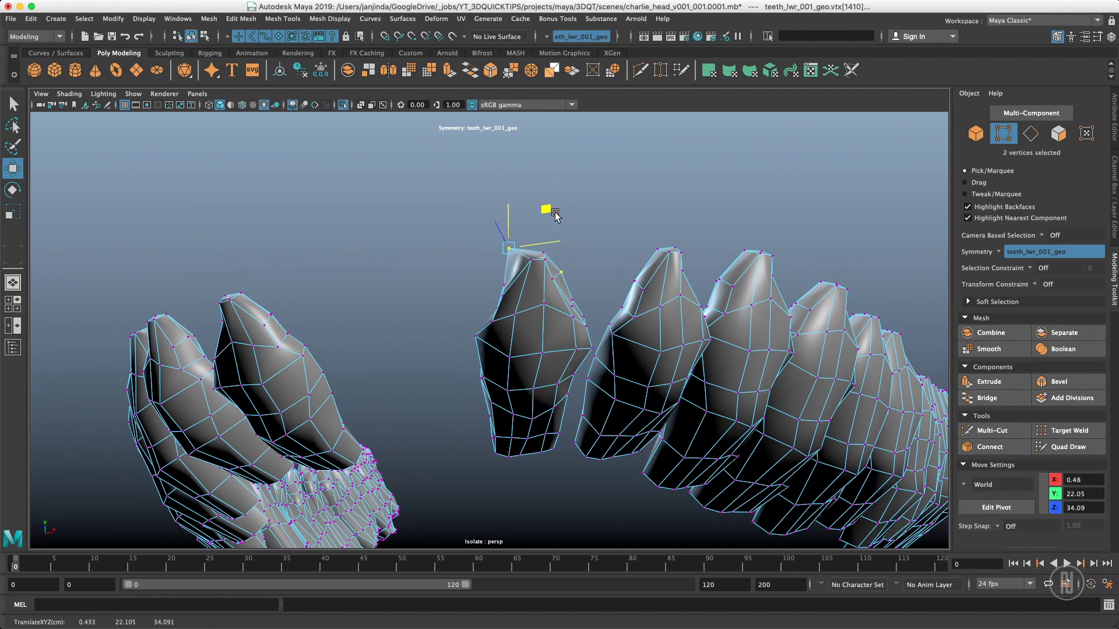
mouse_move(558, 217)
left_mouse_down()
mouse_move(567, 207)
mouse_move(569, 216)
left_mouse_up()
key("super+z")
left_click(509, 357)
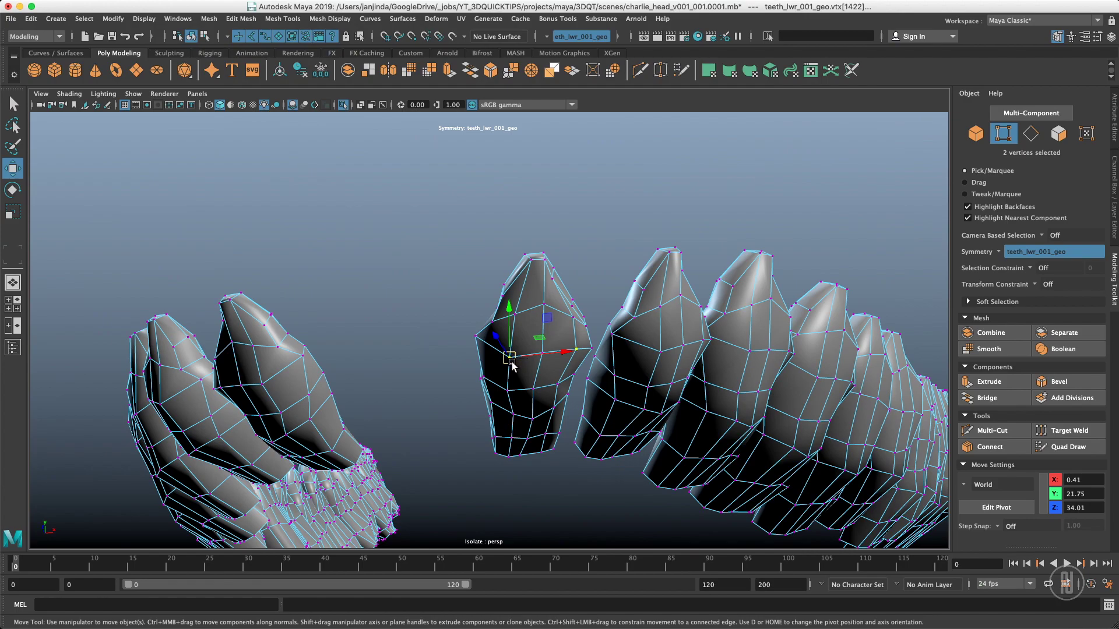
left_click(509, 391)
left_click_drag(688, 327, 571, 367, "alt")
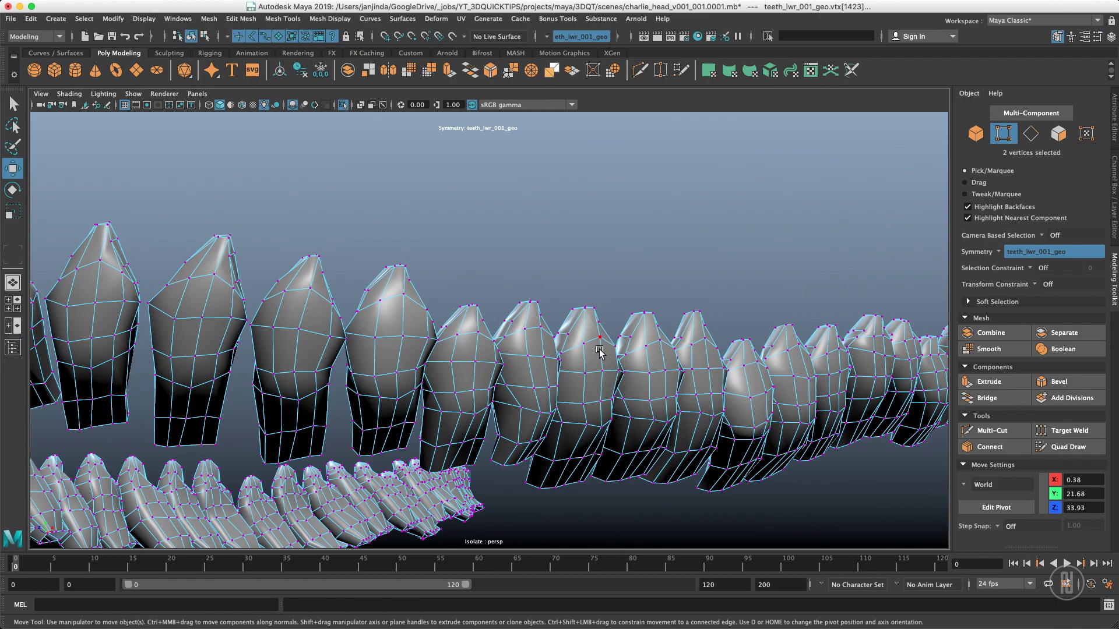
Try using an edge on a tooth farther along the row as the topology symmetry edge, and undo it
right_click_drag(600, 355, 665, 284, "ctrl+shift")
left_click_drag(667, 285, 666, 286)
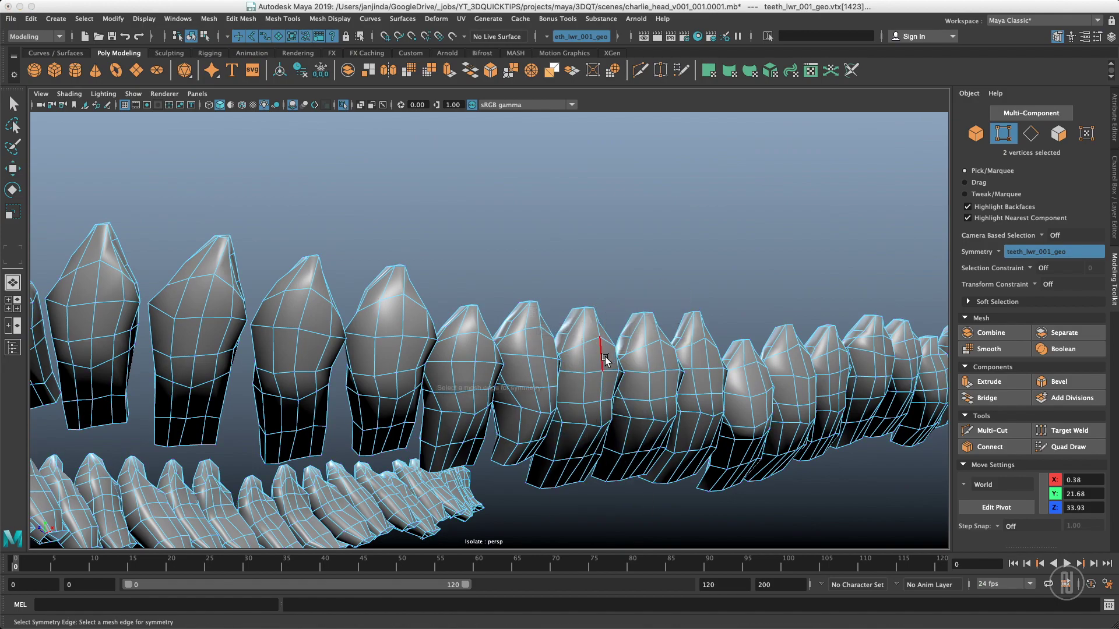
left_click(570, 309)
left_click_drag(606, 326, 577, 334, "alt")
key("ctrl+z")
key("ctrl+z")
key("ctrl+z")
key("ctrl+z")
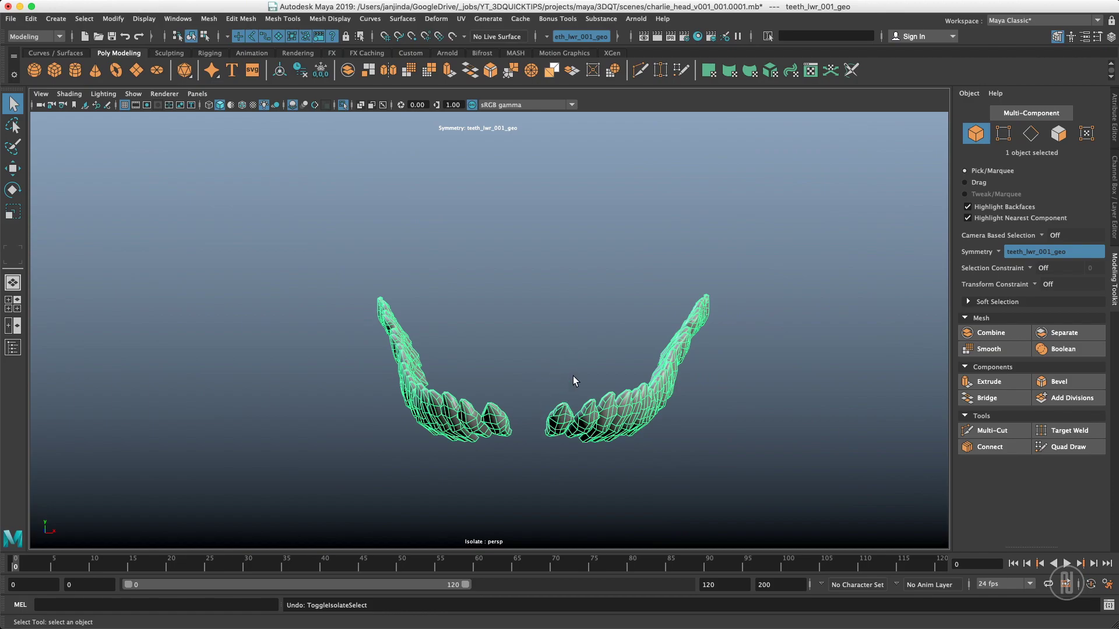
right_click_drag(530, 313, 529, 363)
double_click(563, 423)
key("F8")
mouse_move(575, 382)
left_mouse_down("alt")
mouse_move(592, 367)
mouse_move(512, 317)
mouse_move(544, 382)
mouse_move(566, 371)
left_mouse_up("alt")
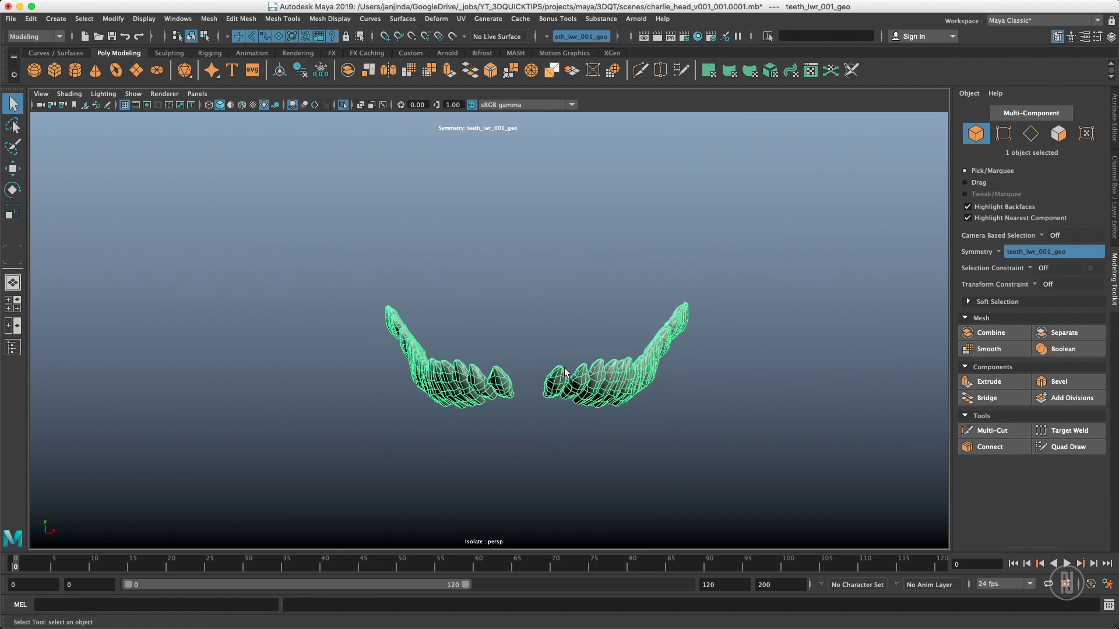
Set the Move tool's symmetry to World X for the lower teeth
key("w")
left_click(549, 323)
mouse_move(549, 320)
left_mouse_down()
mouse_move(549, 277)
mouse_move(486, 277)
mouse_move(557, 335)
mouse_move(553, 311)
mouse_move(558, 338)
left_mouse_up()
Isolate the lower teeth in the front view and frame them around the world center line with the Select tool active
key("ctrl+1")
key("space")
key("ctrl+1")
middle_click_drag(564, 215, 499, 315, "alt")
right_click_drag(700, 288, 797, 281, "alt")
right_click_drag(511, 296, 761, 295, "alt")
middle_click_drag(443, 285, 512, 296, "alt")
right_click_drag(512, 296, 794, 297, "alt")
middle_click_drag(699, 313, 479, 298, "alt")
right_click_drag(479, 299, 555, 291, "alt")
scroll(572, 289, "up", 2)
key("q")
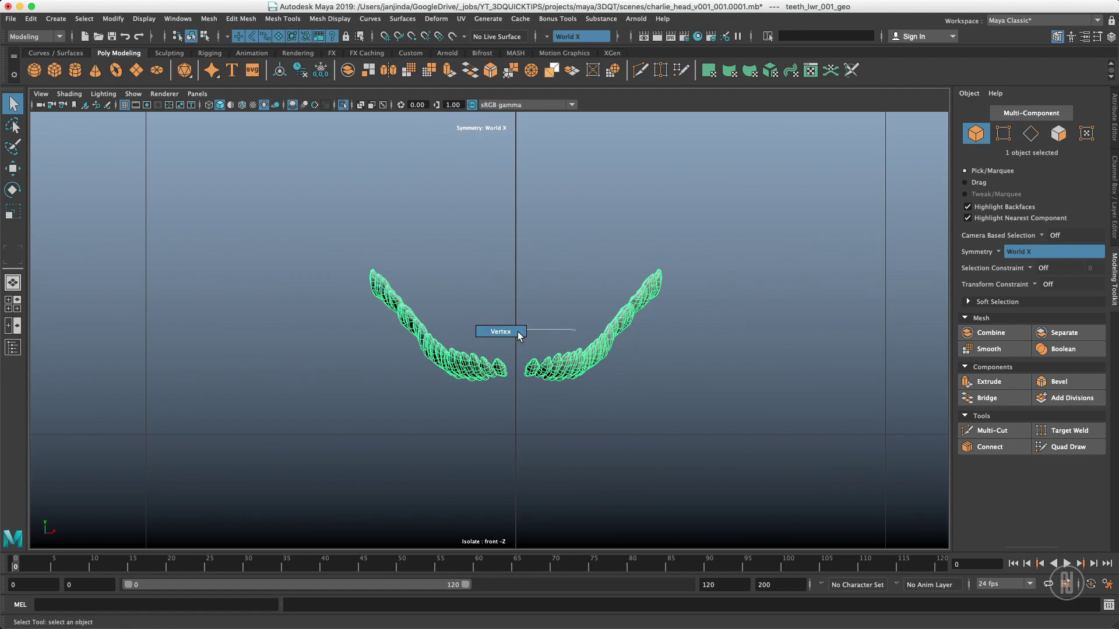
Test World X symmetry in vertex mode by marquee-selecting vertices at several places along the lower teeth
right_click_drag(527, 331, 527, 332)
left_click_drag(663, 287, 663, 289)
left_click_drag(685, 251, 648, 277)
left_click_drag(650, 340, 607, 316)
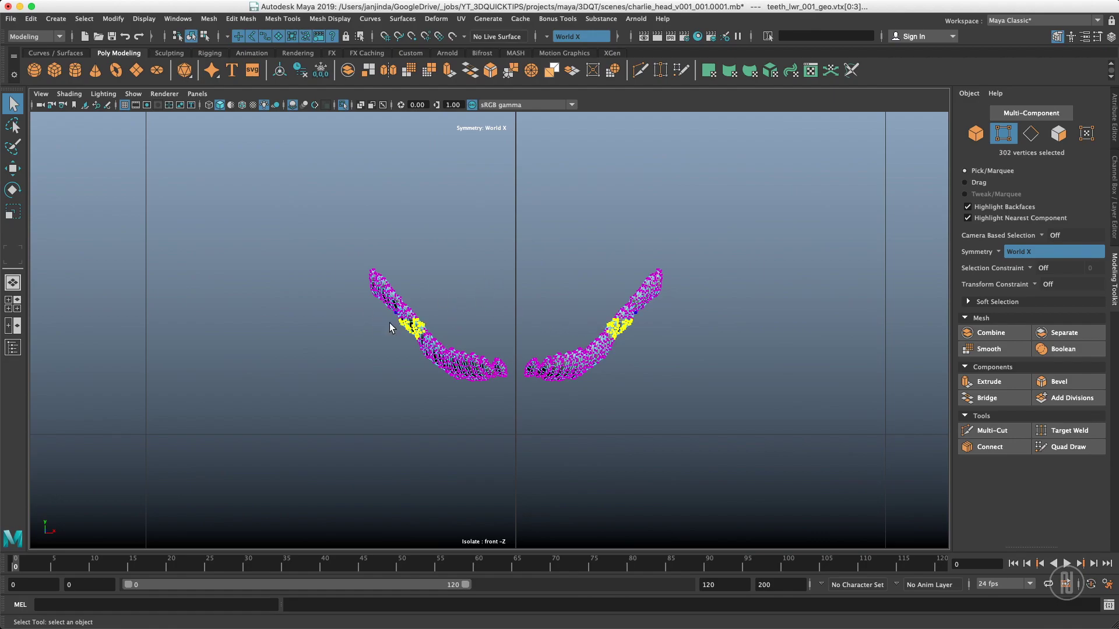
left_click_drag(606, 367, 607, 369)
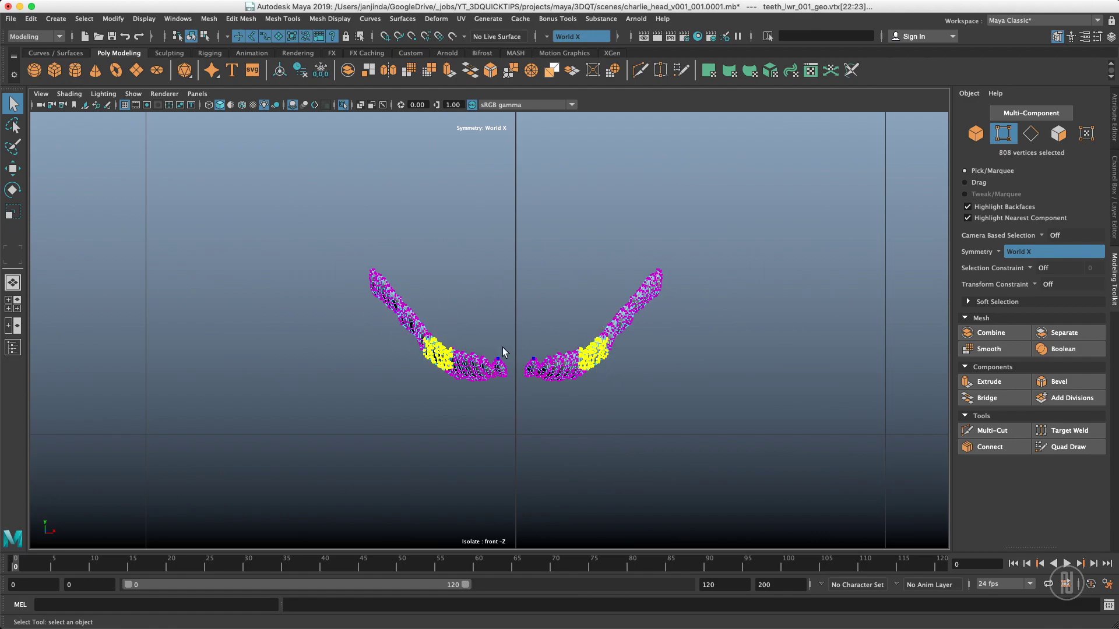
Switch to the perspective view and move the whole lower teeth object sideways along X, off the world center line
key("space")
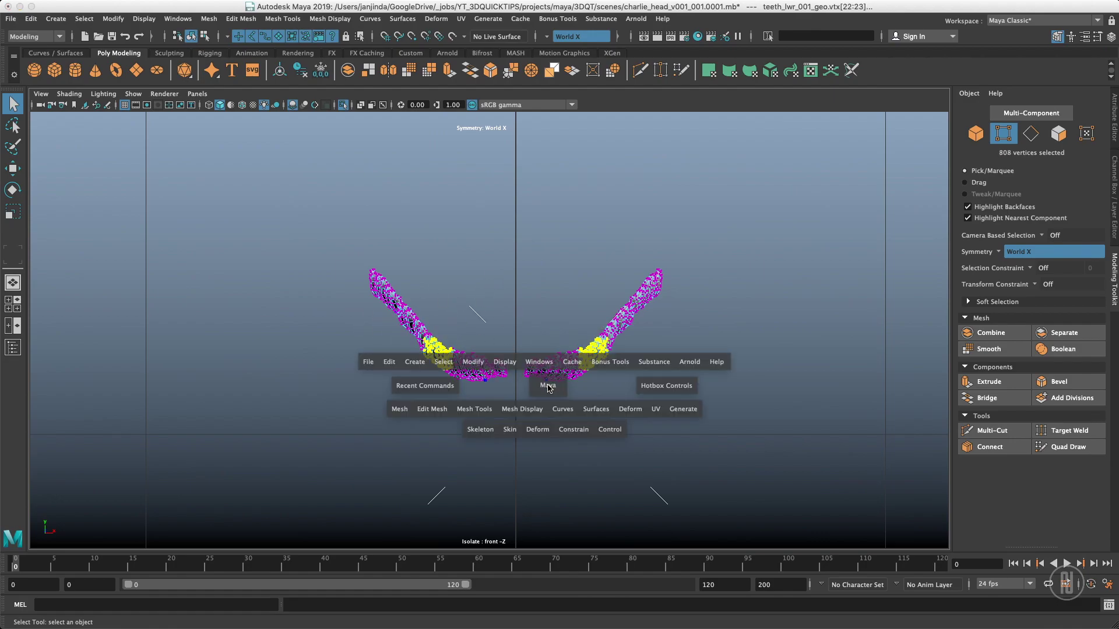
left_click(549, 386)
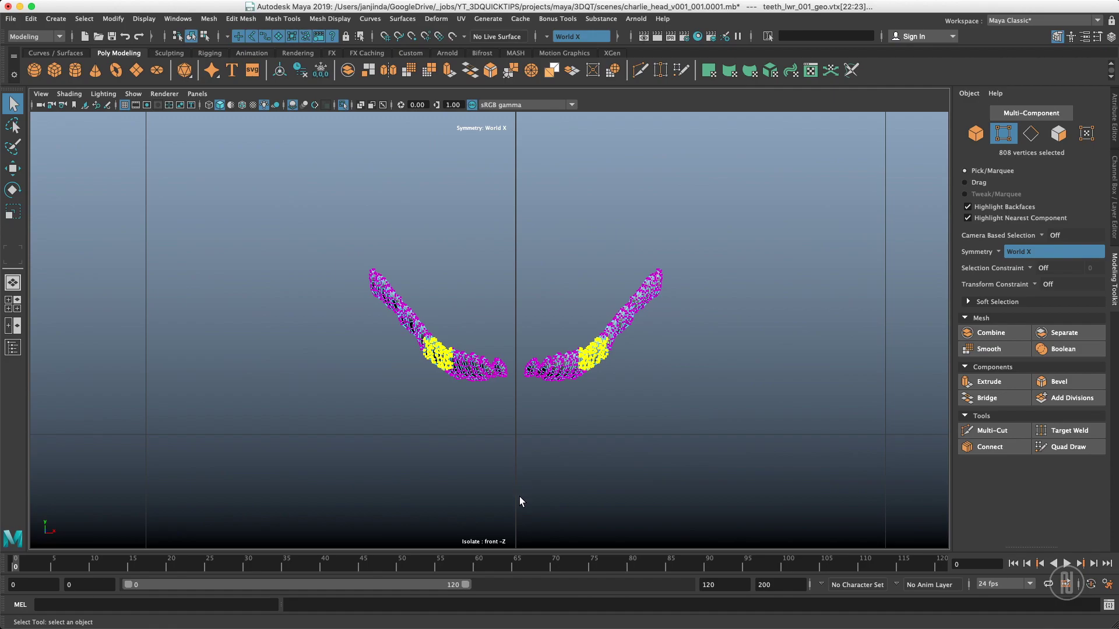
key("space")
left_click_drag(549, 416, 554, 397)
right_click_drag(558, 413, 623, 359)
key("w")
left_click_drag(495, 348, 643, 355)
key("q")
key("z")
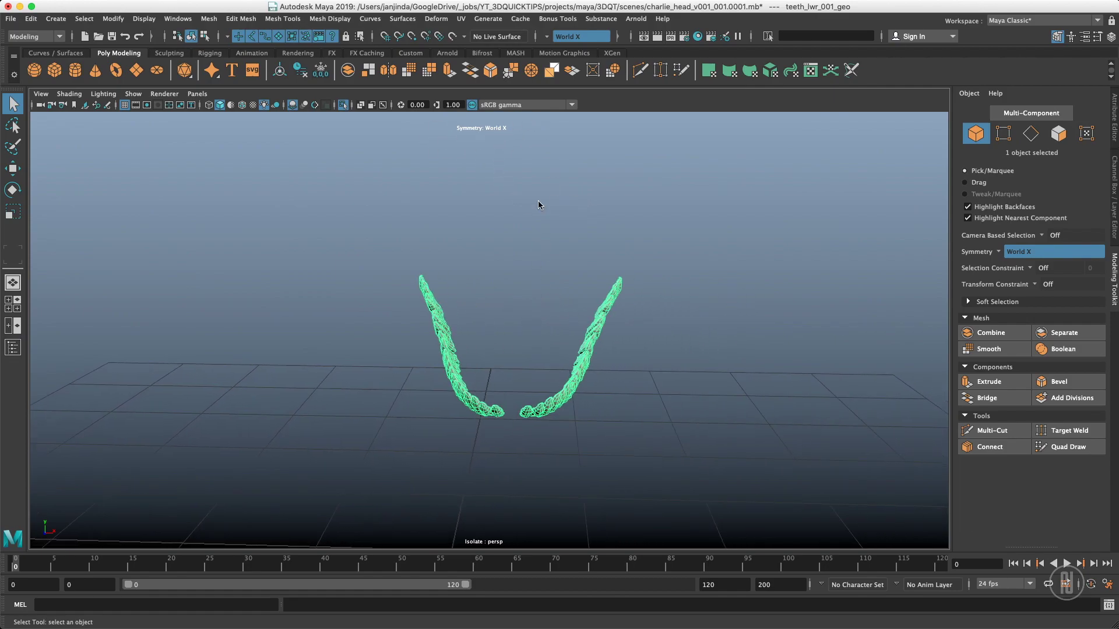
Test World X vertex selection on the offset teeth and check their position against the center line in the front view
key("z")
left_click_drag(495, 241, 513, 232, "alt")
left_click(634, 272)
left_click_drag(635, 272, 592, 306)
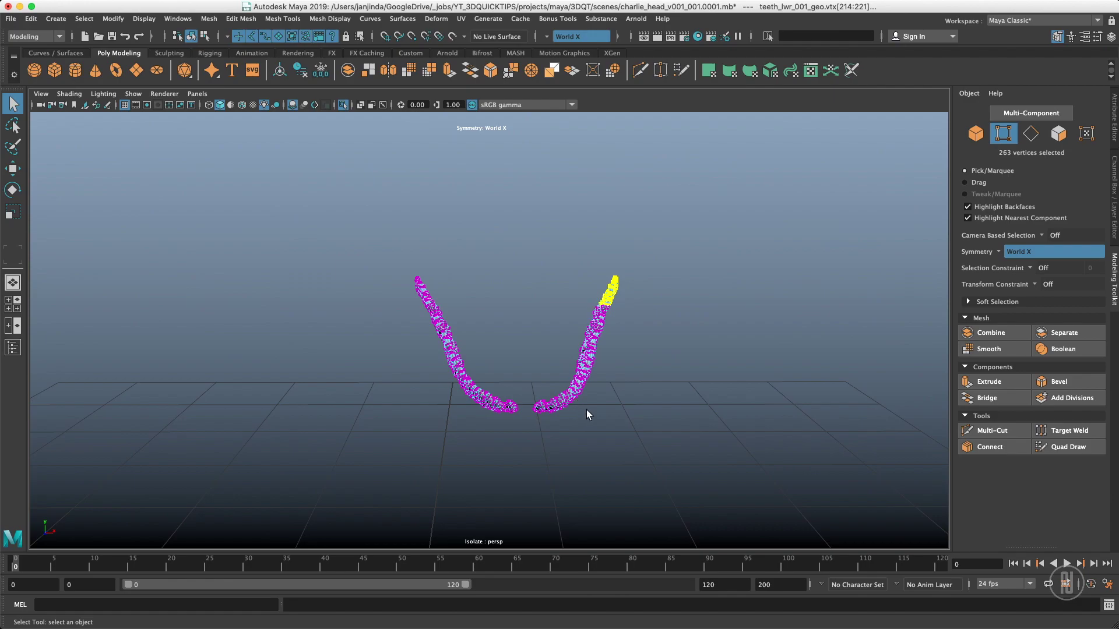
left_click_drag(602, 418, 553, 363)
left_click_drag(399, 266, 449, 316)
key("space")
left_click_drag(530, 271, 531, 304)
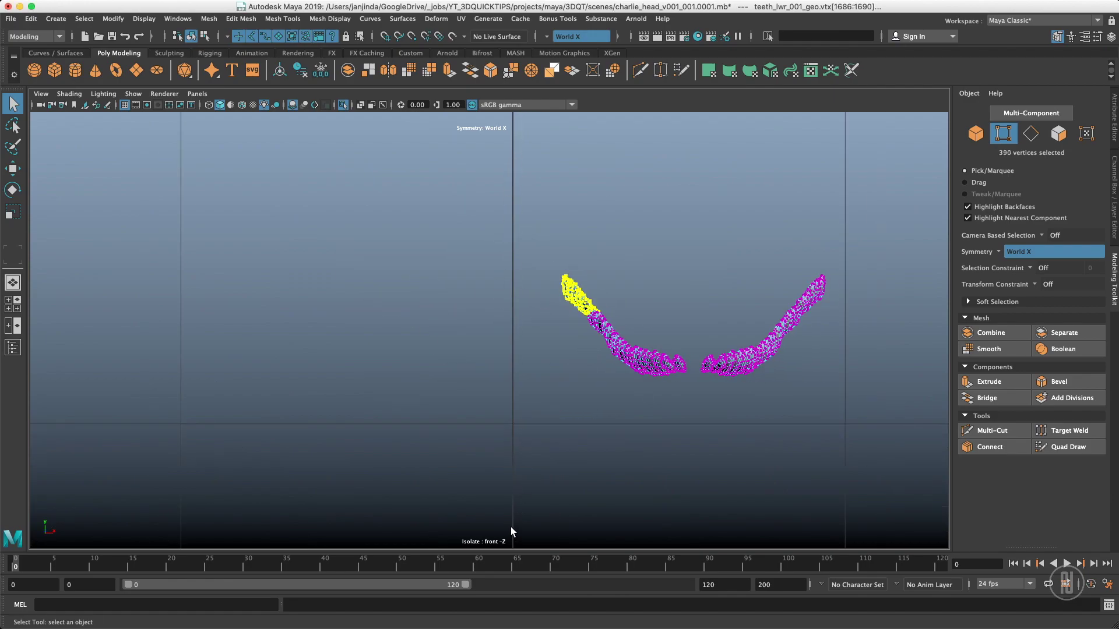
middle_click_drag(719, 290, 512, 293, "alt")
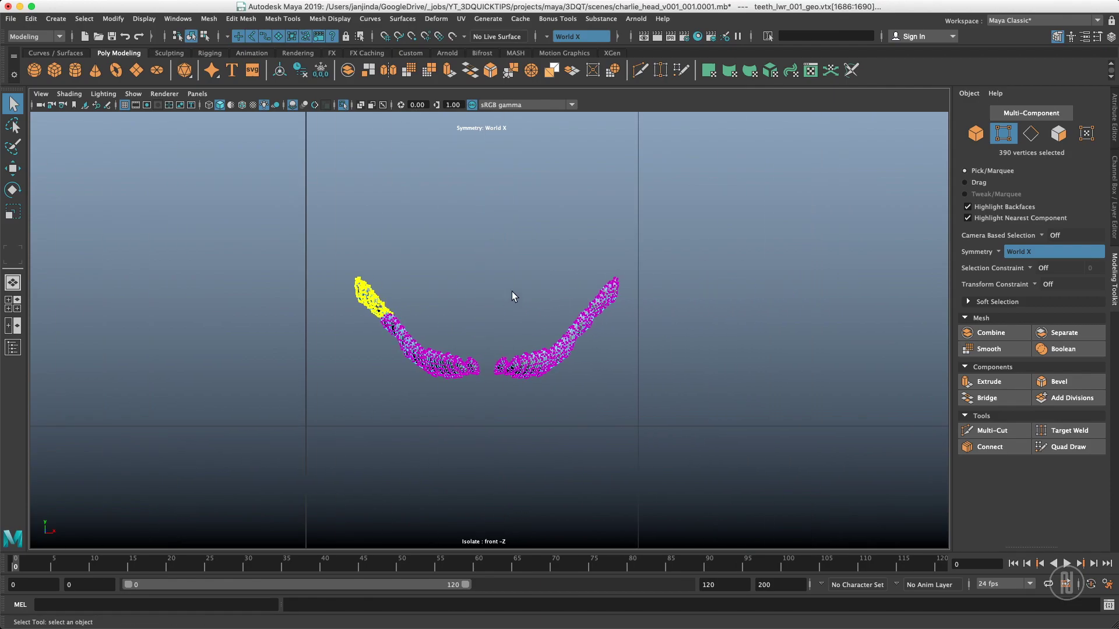
Set the Move tool's symmetry to Object X for the offset lower teeth
key("z")
key("w")
left_click_drag(557, 302, 561, 259)
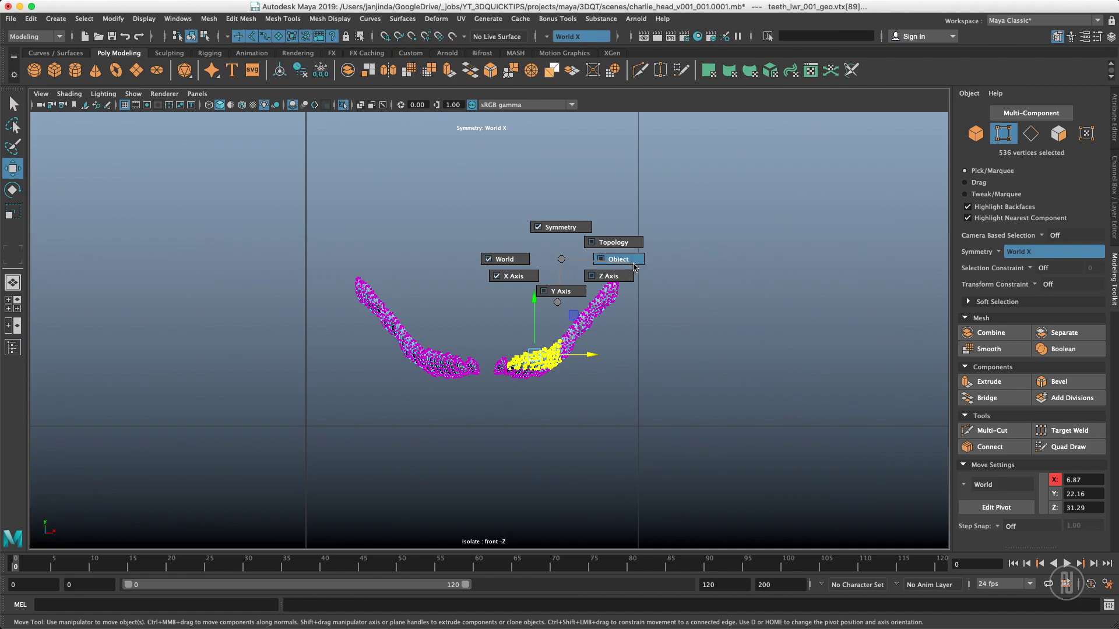
left_click(637, 263)
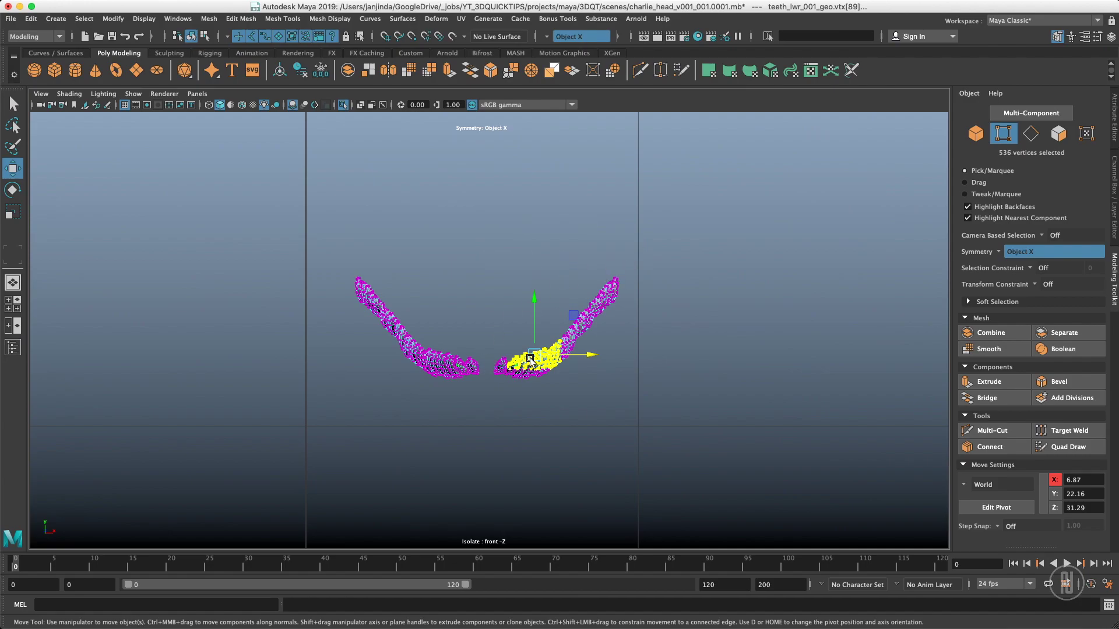
Test Object X symmetry by marquee-selecting vertices along the teeth and moving the outer end, and undo the move
key("q")
left_click(493, 173)
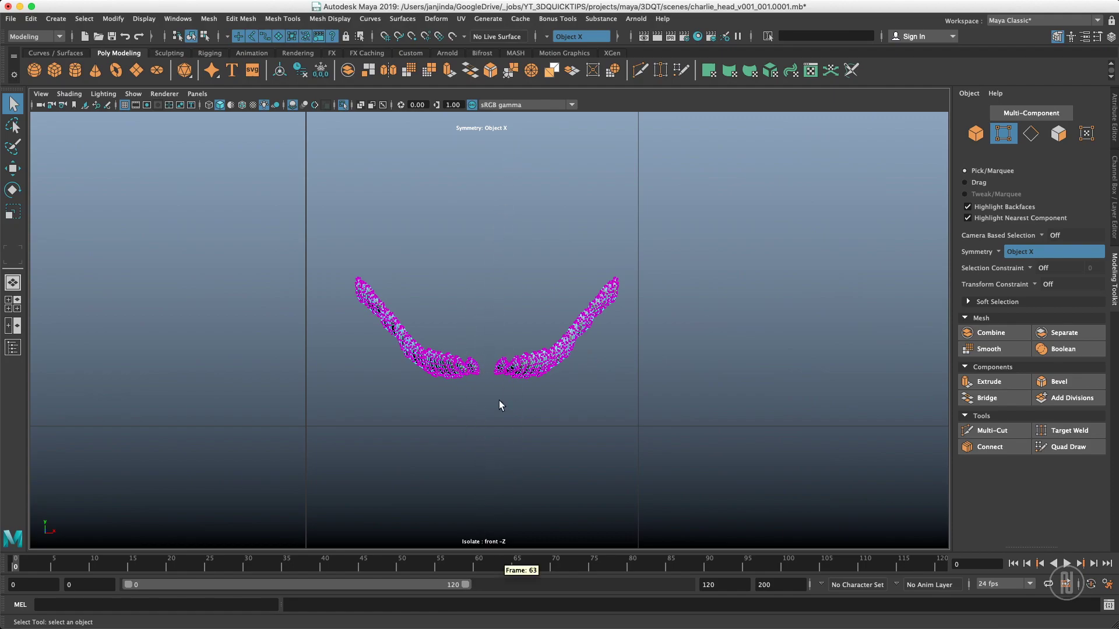
left_click_drag(490, 341, 529, 393)
left_click_drag(625, 264, 564, 333)
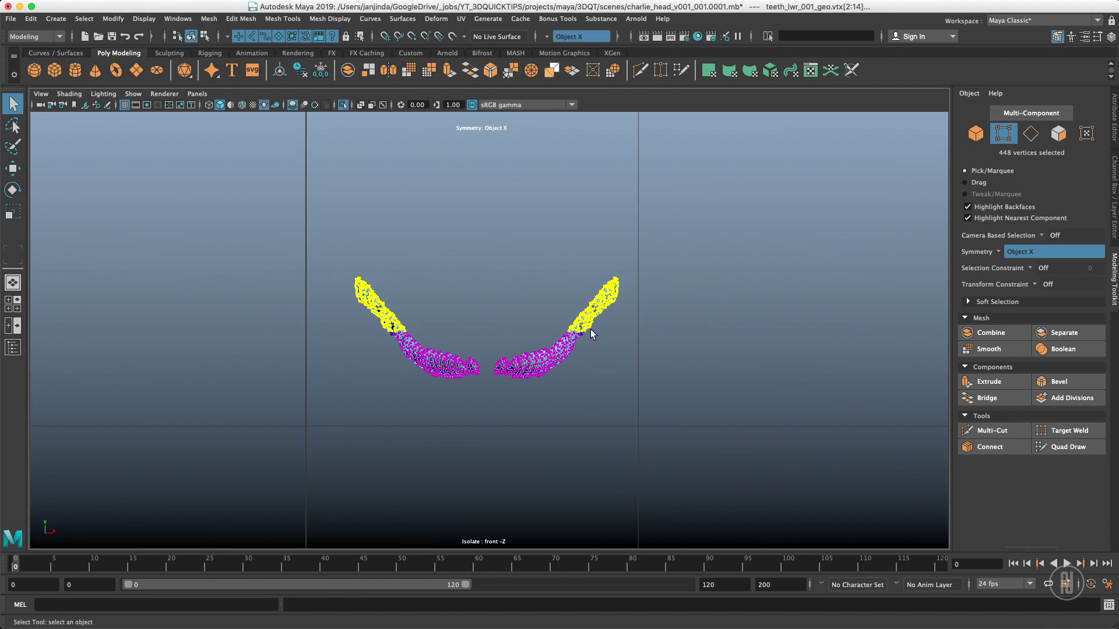
left_click_drag(642, 260, 690, 247)
key("b")
key("w")
mouse_move(620, 285)
left_mouse_down()
mouse_move(653, 290)
mouse_move(607, 292)
left_mouse_up()
key("super+z")
Center the pivot of the lower teeth object and rotate the teeth, inspecting them in the perspective view
key("q")
key("F8")
key("e")
left_click(514, 320)
left_click_drag(502, 281, 517, 392)
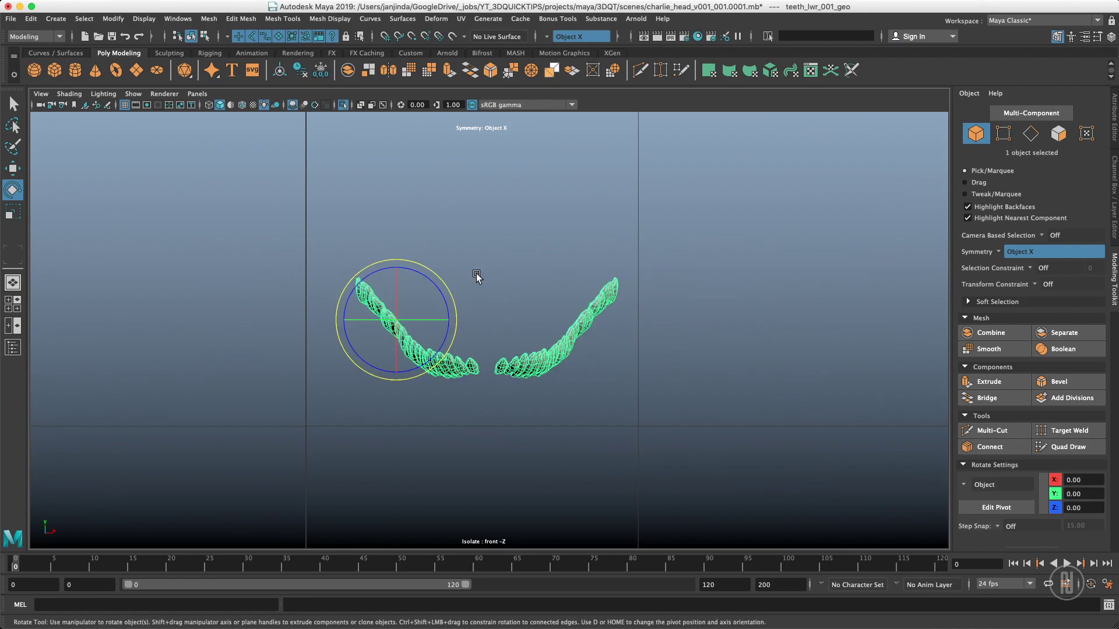
left_click(280, 72)
left_click_drag(504, 296, 539, 284)
key("space")
right_click_drag(539, 283, 495, 275, "alt")
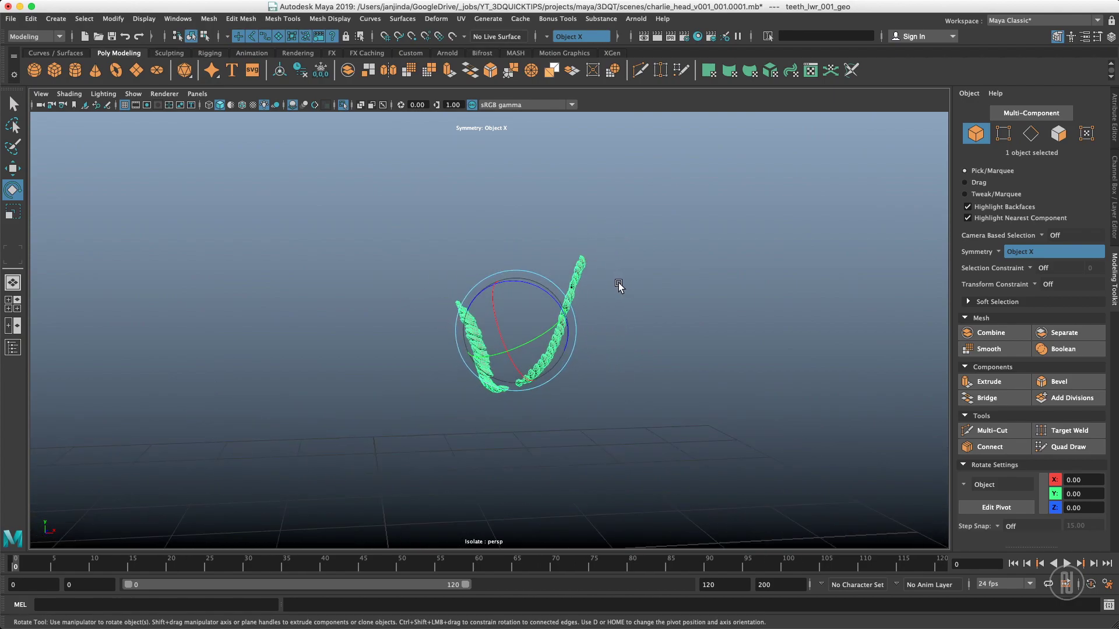
Test Object X symmetry on the rotated teeth by marquee-selecting vertices on one side, and clear the selection
key("q")
key("F9")
left_click_drag(610, 291, 550, 335)
left_click(581, 354)
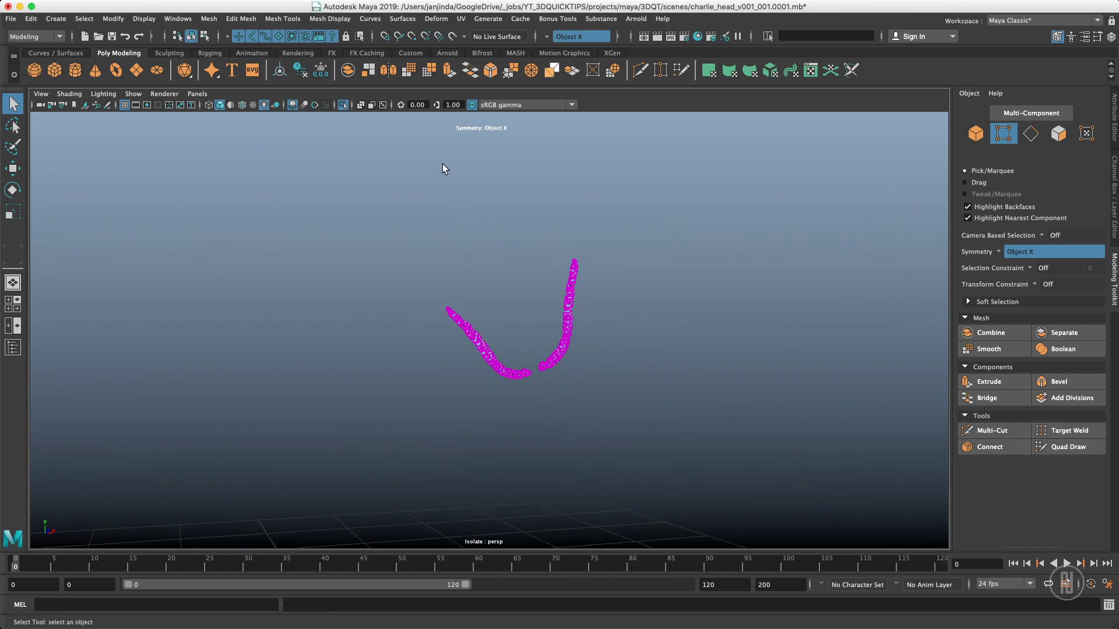
Freeze the transformations of the rotated lower teeth in object mode
left_click_drag(595, 408, 542, 296, "alt")
right_click_drag(548, 325, 611, 247)
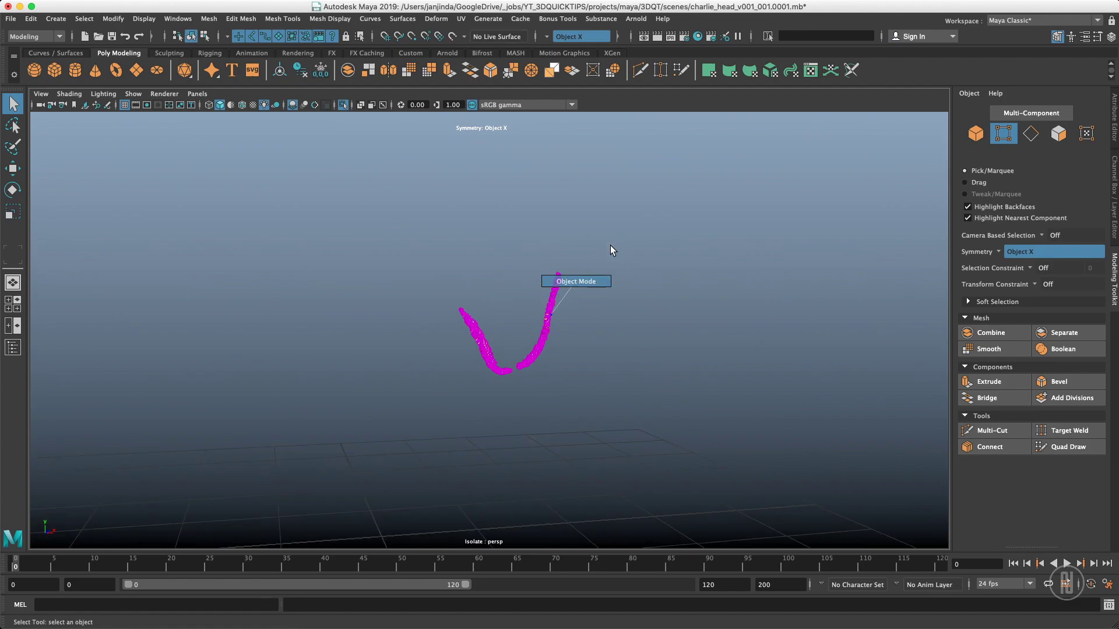
left_click(320, 70)
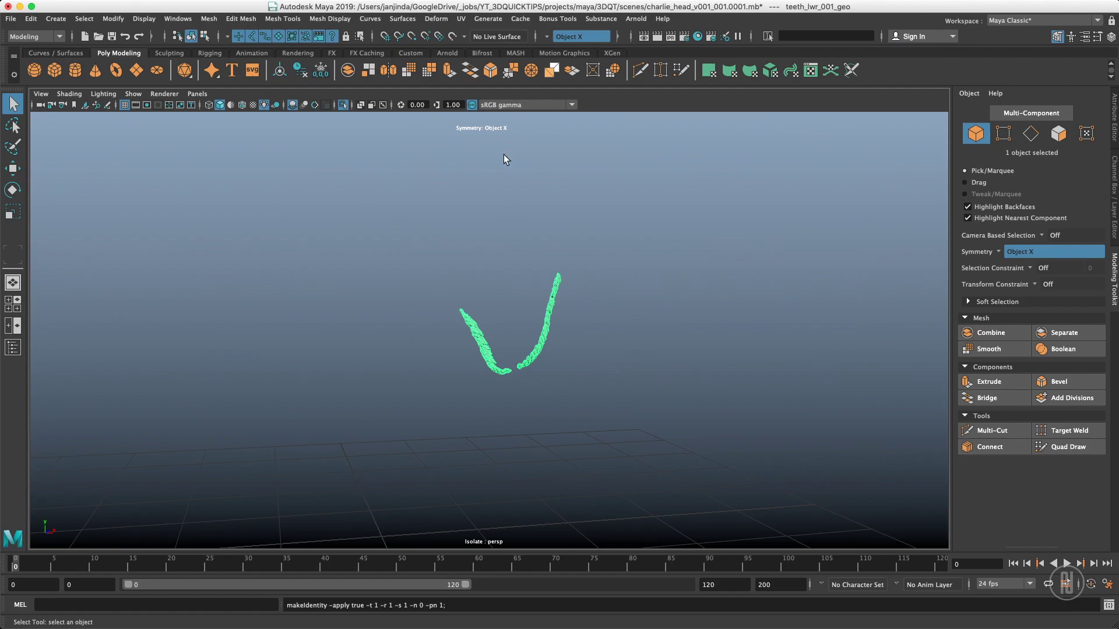
Test Object X vertex selection on the teeth with frozen transformations, and return to object mode
right_click_drag(537, 296, 536, 296)
left_click_drag(572, 267, 534, 354)
right_click_drag(527, 358, 570, 338)
left_click_drag(570, 338, 489, 205, "alt")
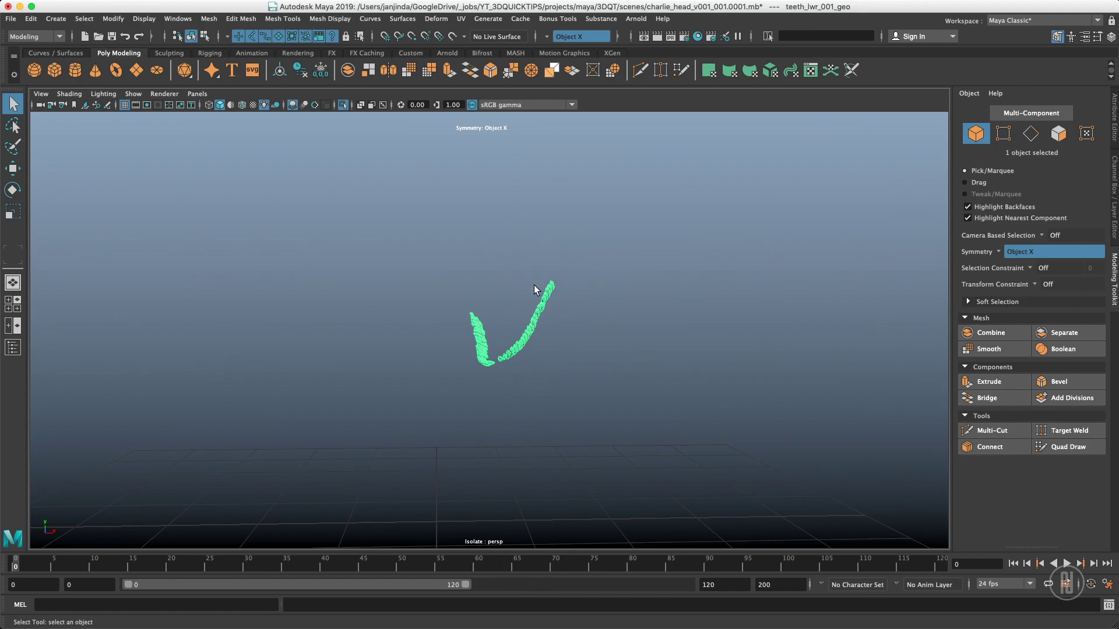
left_click_drag(531, 290, 478, 376, "alt")
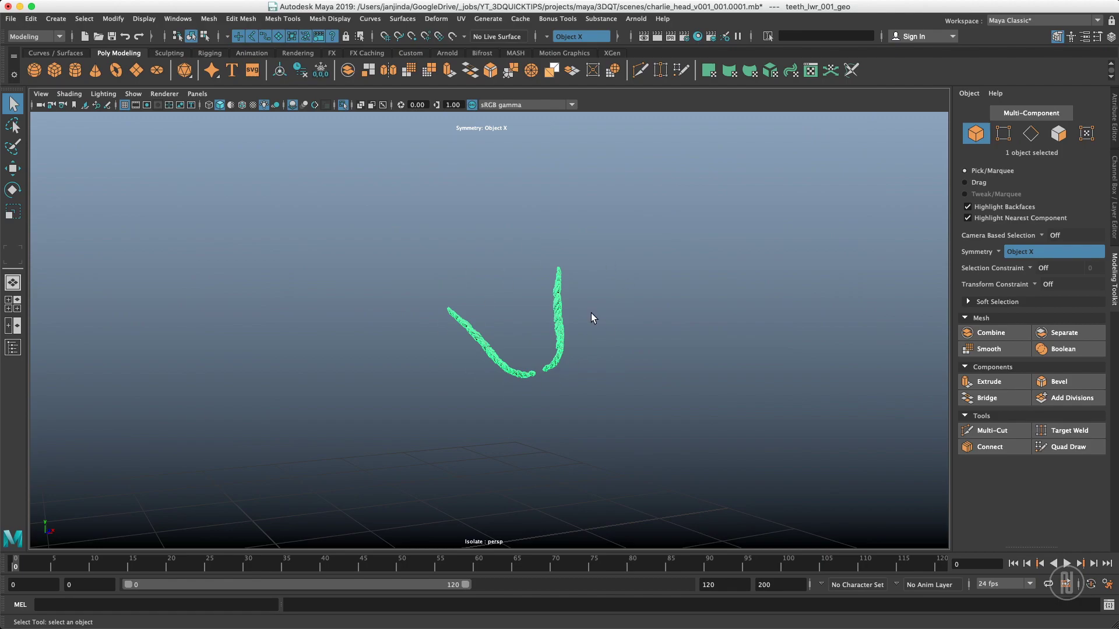
Undo the freeze, rotation, pivot, symmetry and move changes to return to the original lower teeth with World X symmetry
key("z")
key("z")
key("z")
key("z")
key("z")
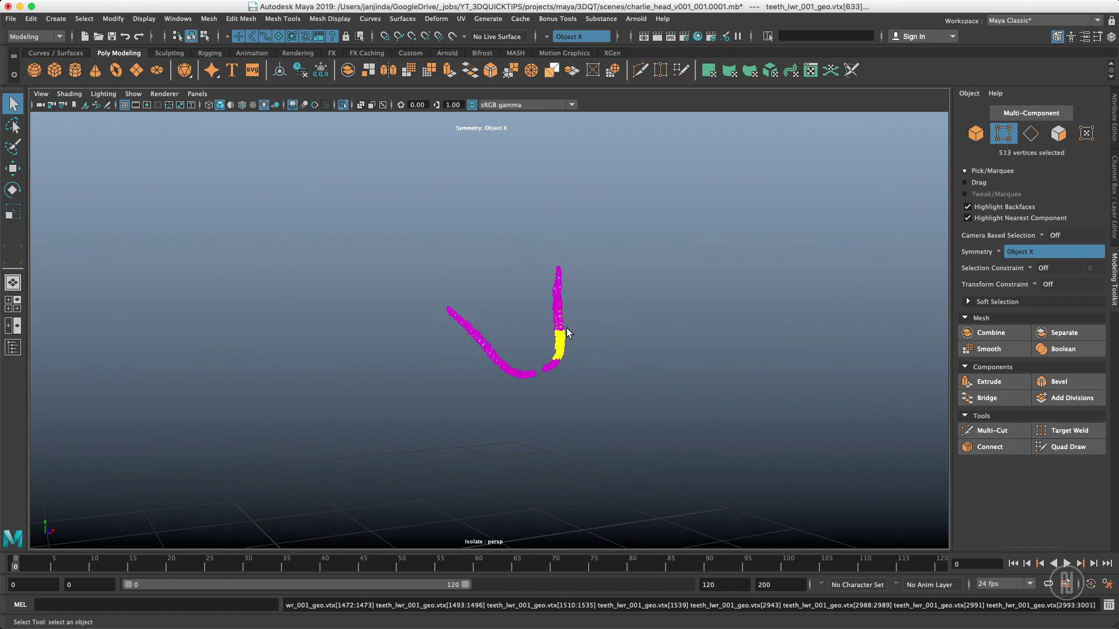
right_click_drag(575, 268, 623, 227)
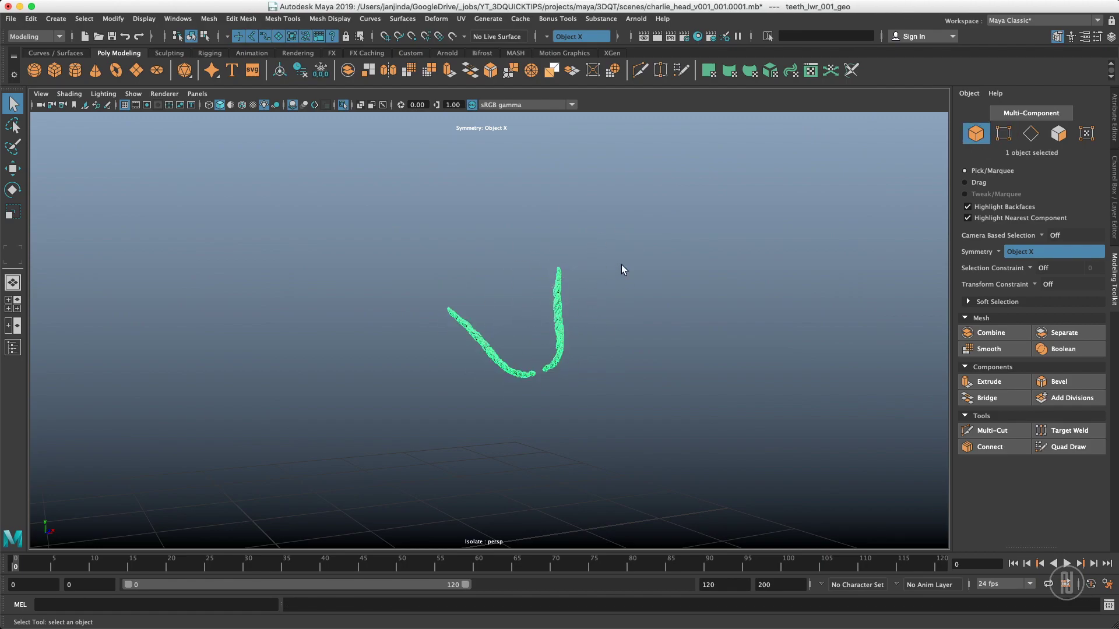
left_click_drag(624, 264, 582, 283, "alt")
key("z")
key("z")
key("z")
key("z")
key("z")
key("z")
key("z")
key("z")
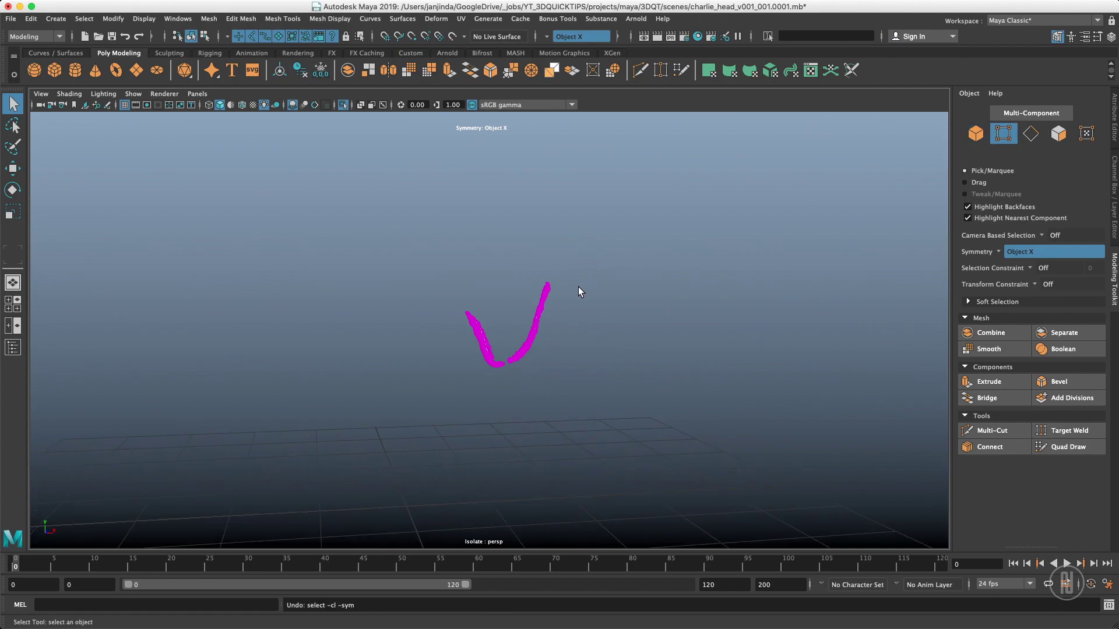
key("z")
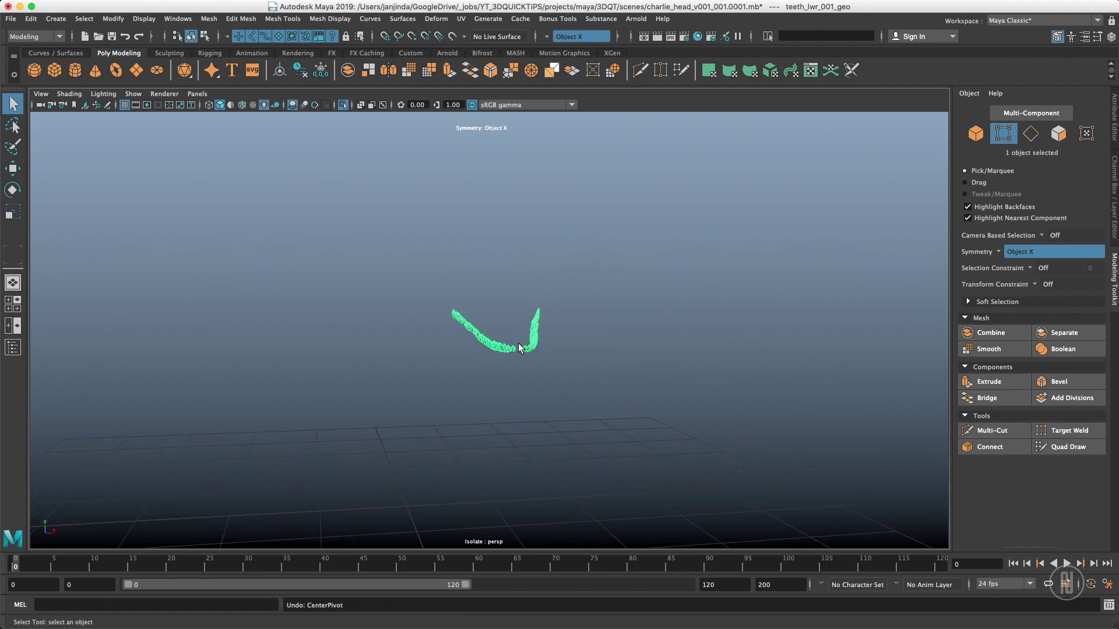
key("z")
key("z")
key("z")
key("z")
key("z")
key("z")
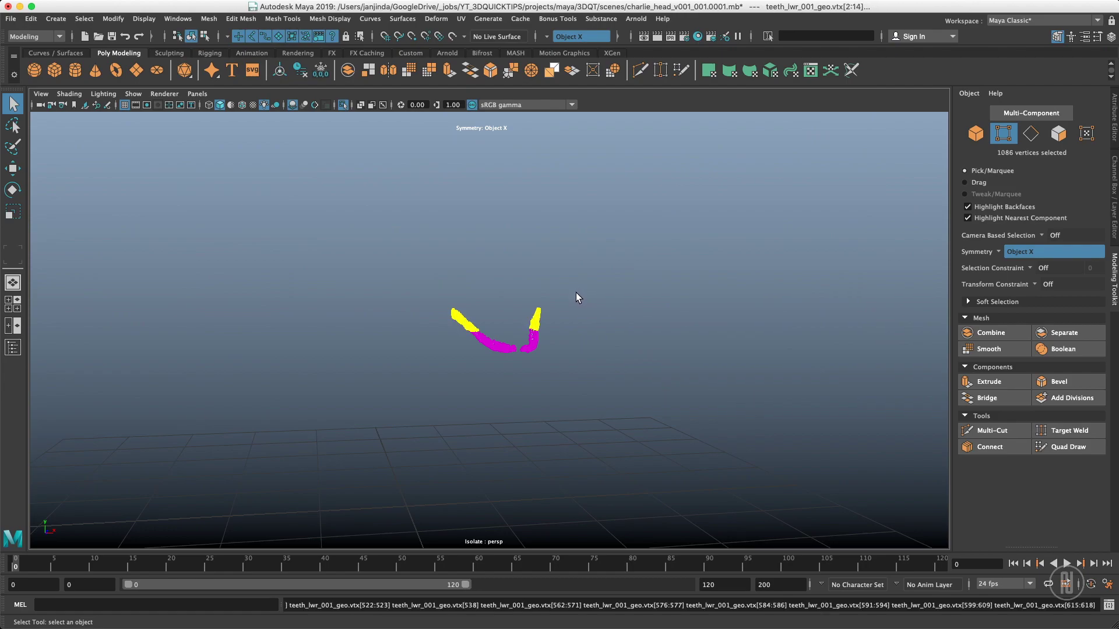
key("z")
key("z")
key("z")
key("z")
key("z")
key("z")
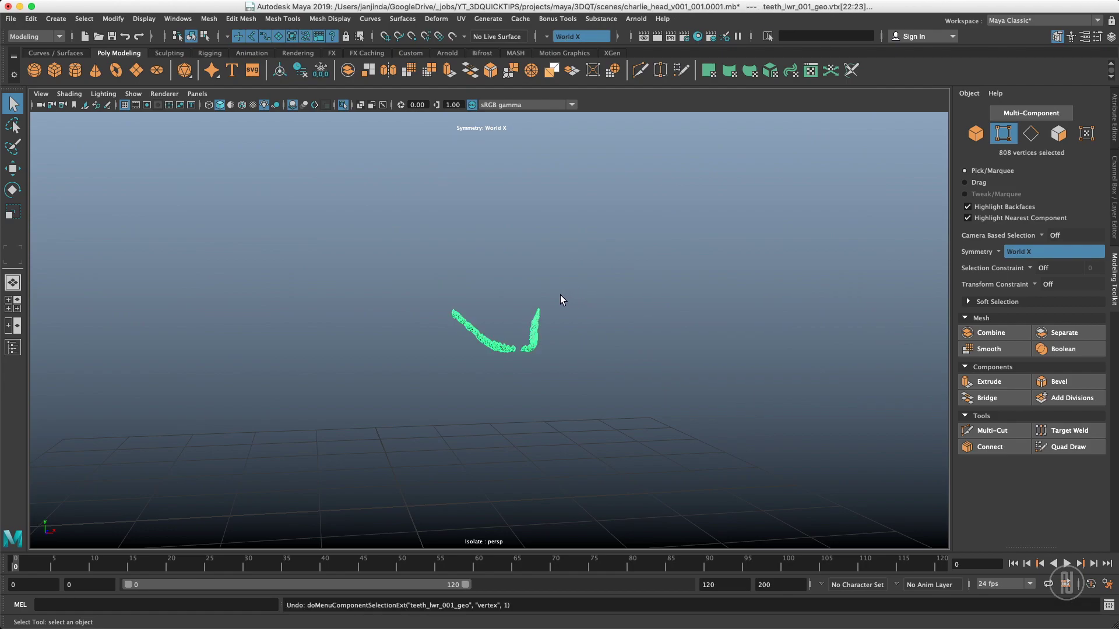
Turn off the isolated view of the lower teeth and select the creature's head mesh in the perspective view
left_click_drag(571, 254, 542, 306)
key("ctrl+1")
right_click_drag(542, 306, 516, 285, "alt")
left_click_drag(516, 284, 687, 260, "alt")
left_click(578, 332)
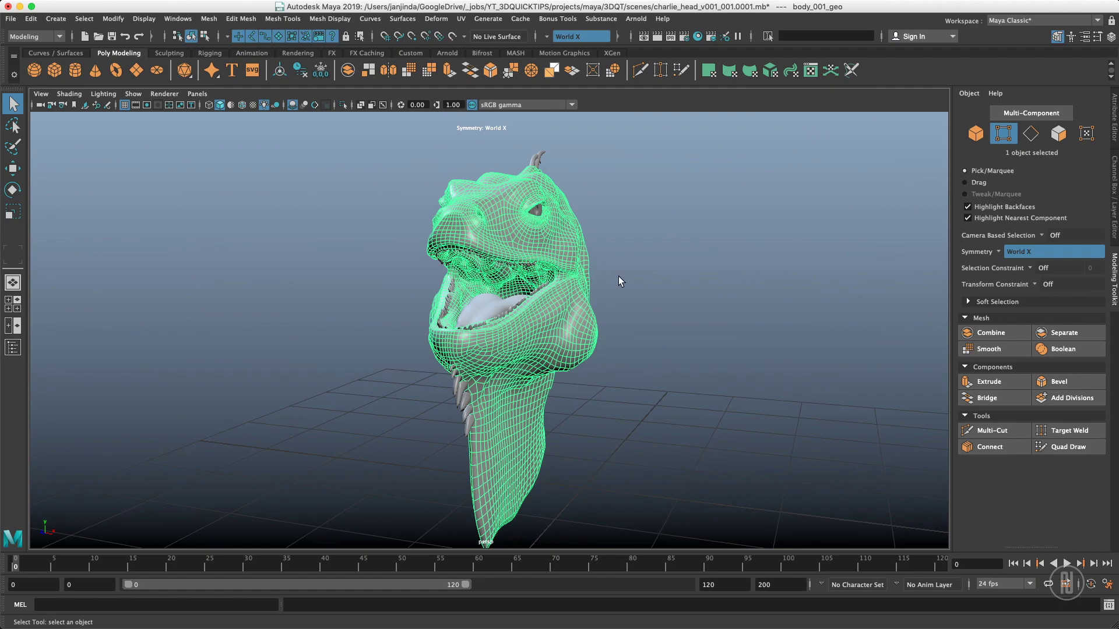
Activate the Move tool and deselect the creature's head mesh
right_click_drag(619, 276, 556, 268, "alt")
key("w")
mouse_move(643, 244)
left_mouse_down()
mouse_move(635, 190)
mouse_move(603, 194)
mouse_move(589, 215)
mouse_move(670, 195)
mouse_move(634, 228)
mouse_move(643, 245)
left_mouse_up()
left_click(646, 242)
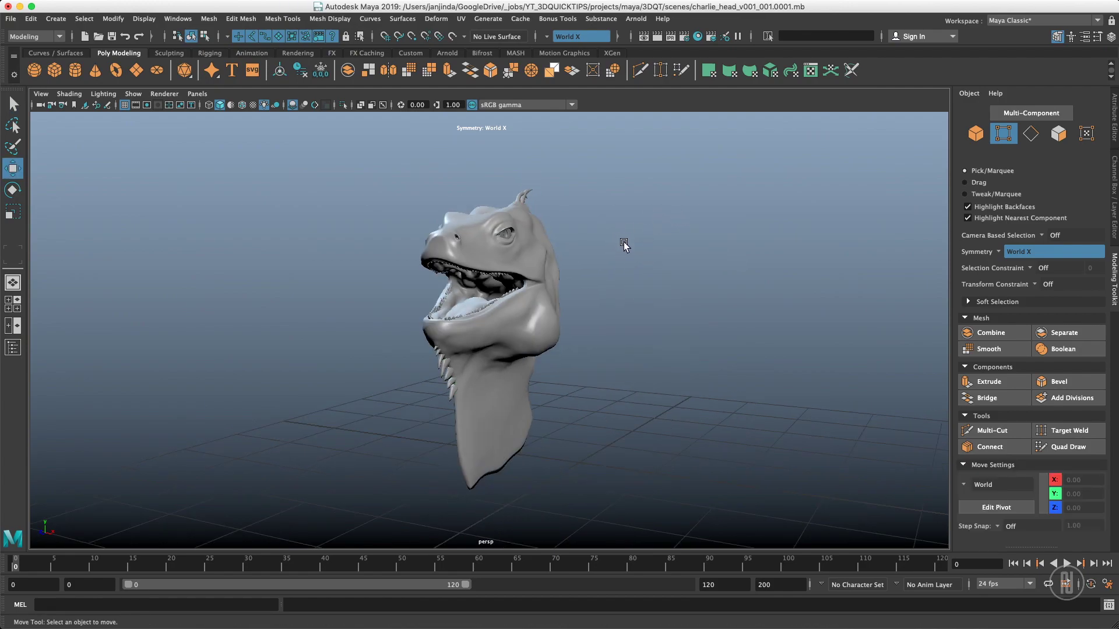
mouse_move(626, 253)
left_mouse_down()
mouse_move(629, 216)
mouse_move(565, 227)
mouse_move(596, 170)
mouse_move(635, 169)
mouse_move(626, 266)
mouse_move(630, 245)
mouse_move(609, 241)
left_mouse_up()
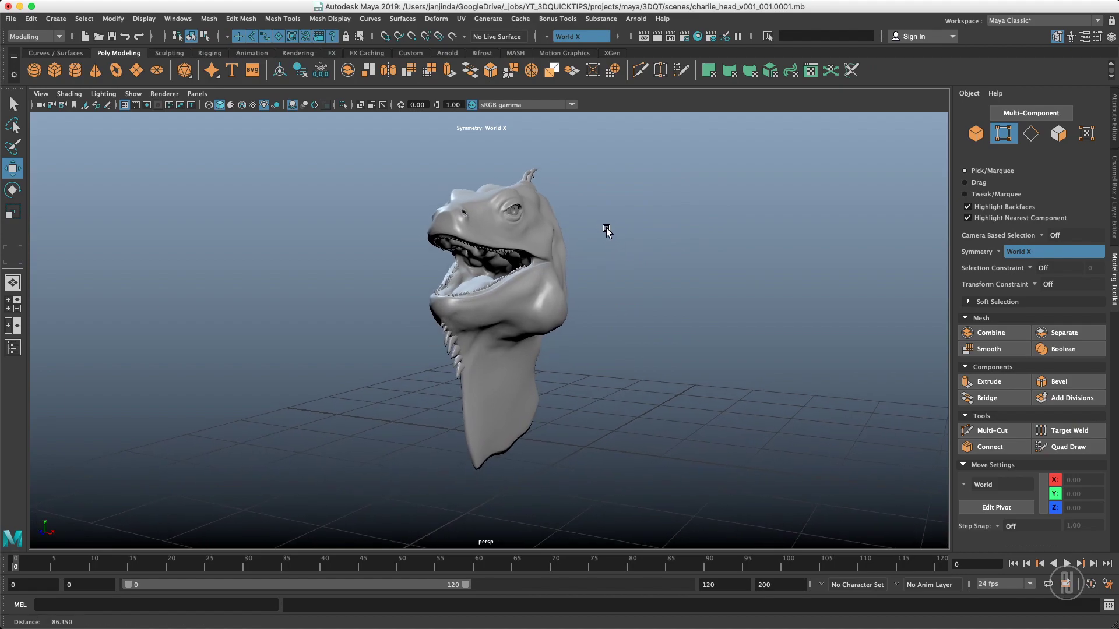
right_click_drag(608, 229, 706, 225, "alt")
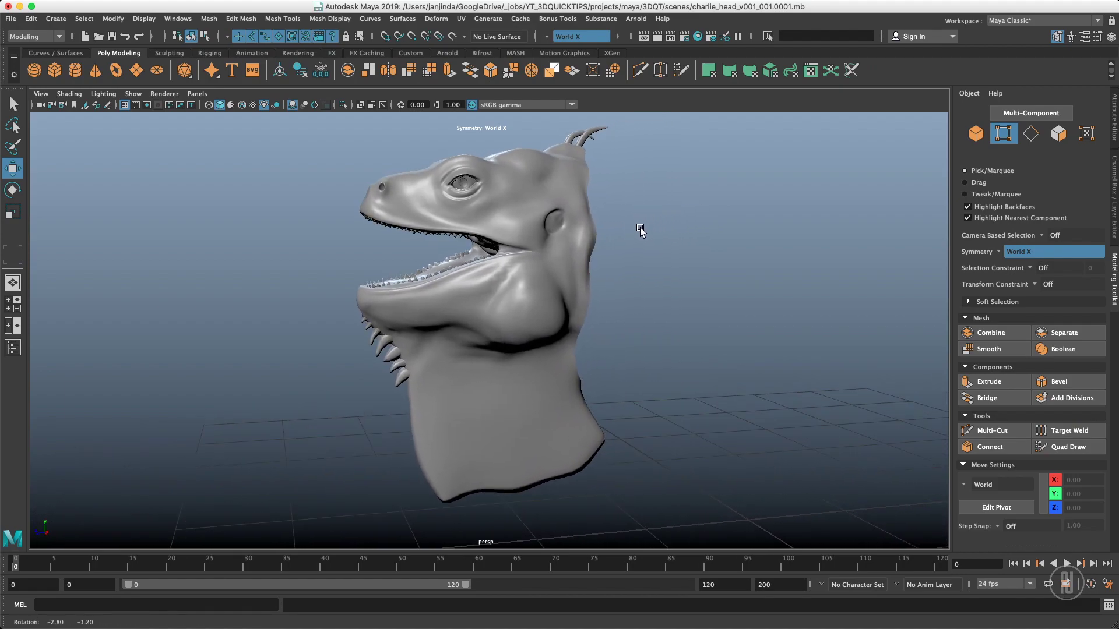